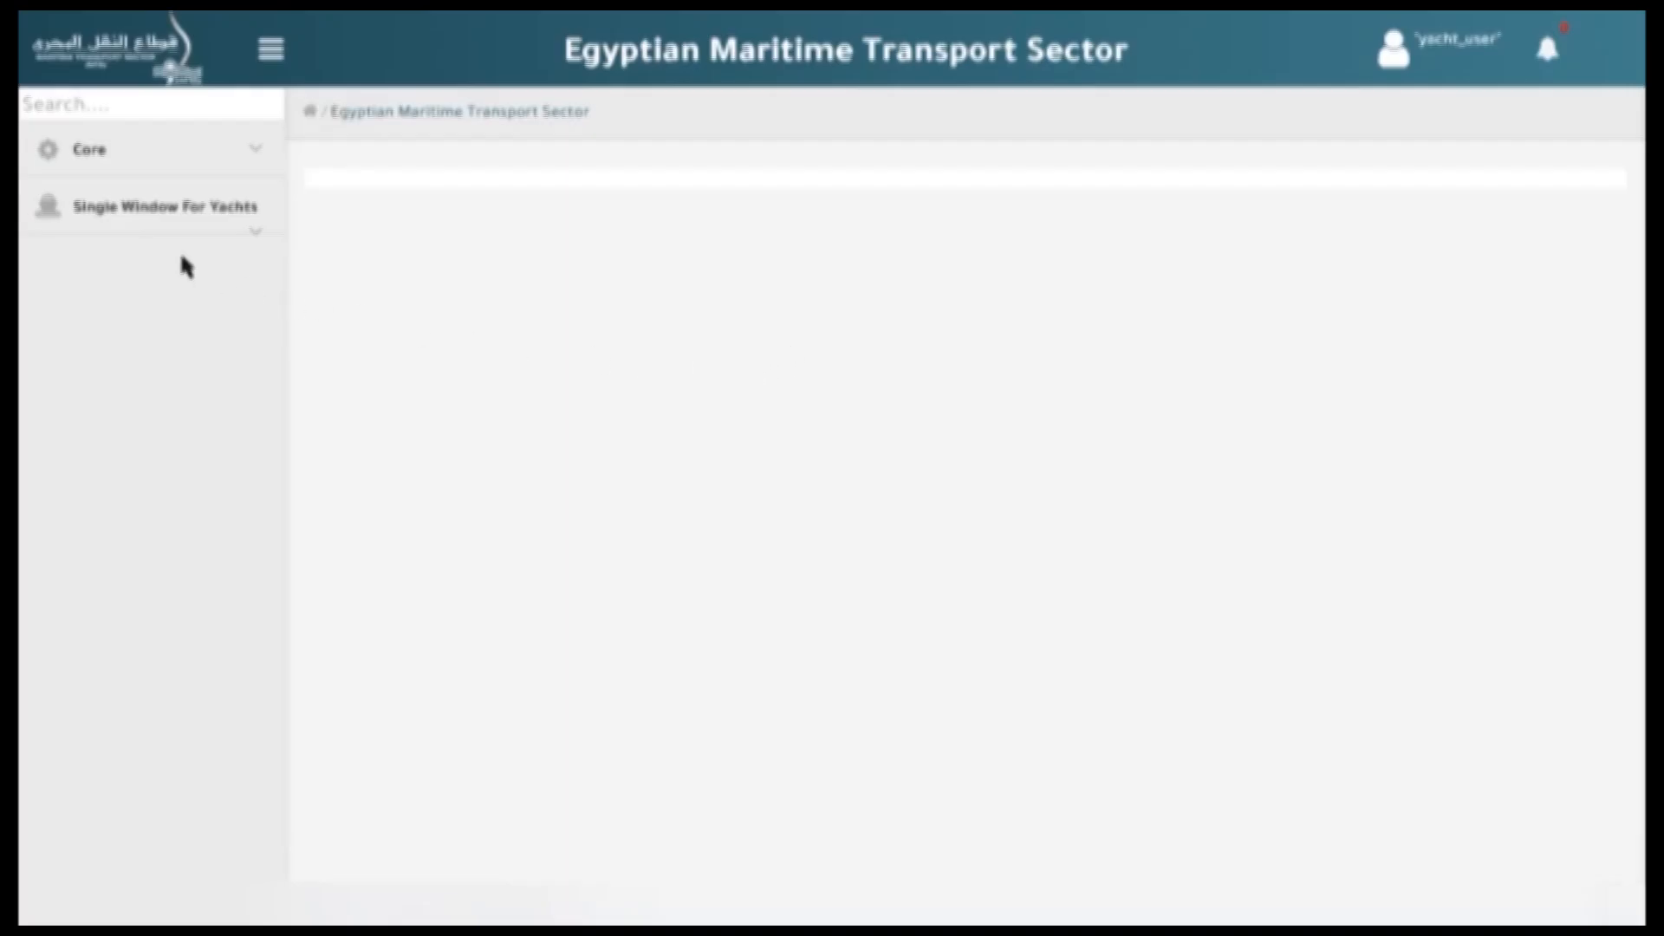
Open the yacht visits list under Single Window For Yachts and start a new yacht visit request.
{"action": "left_click", "coordinate": [115, 212]}
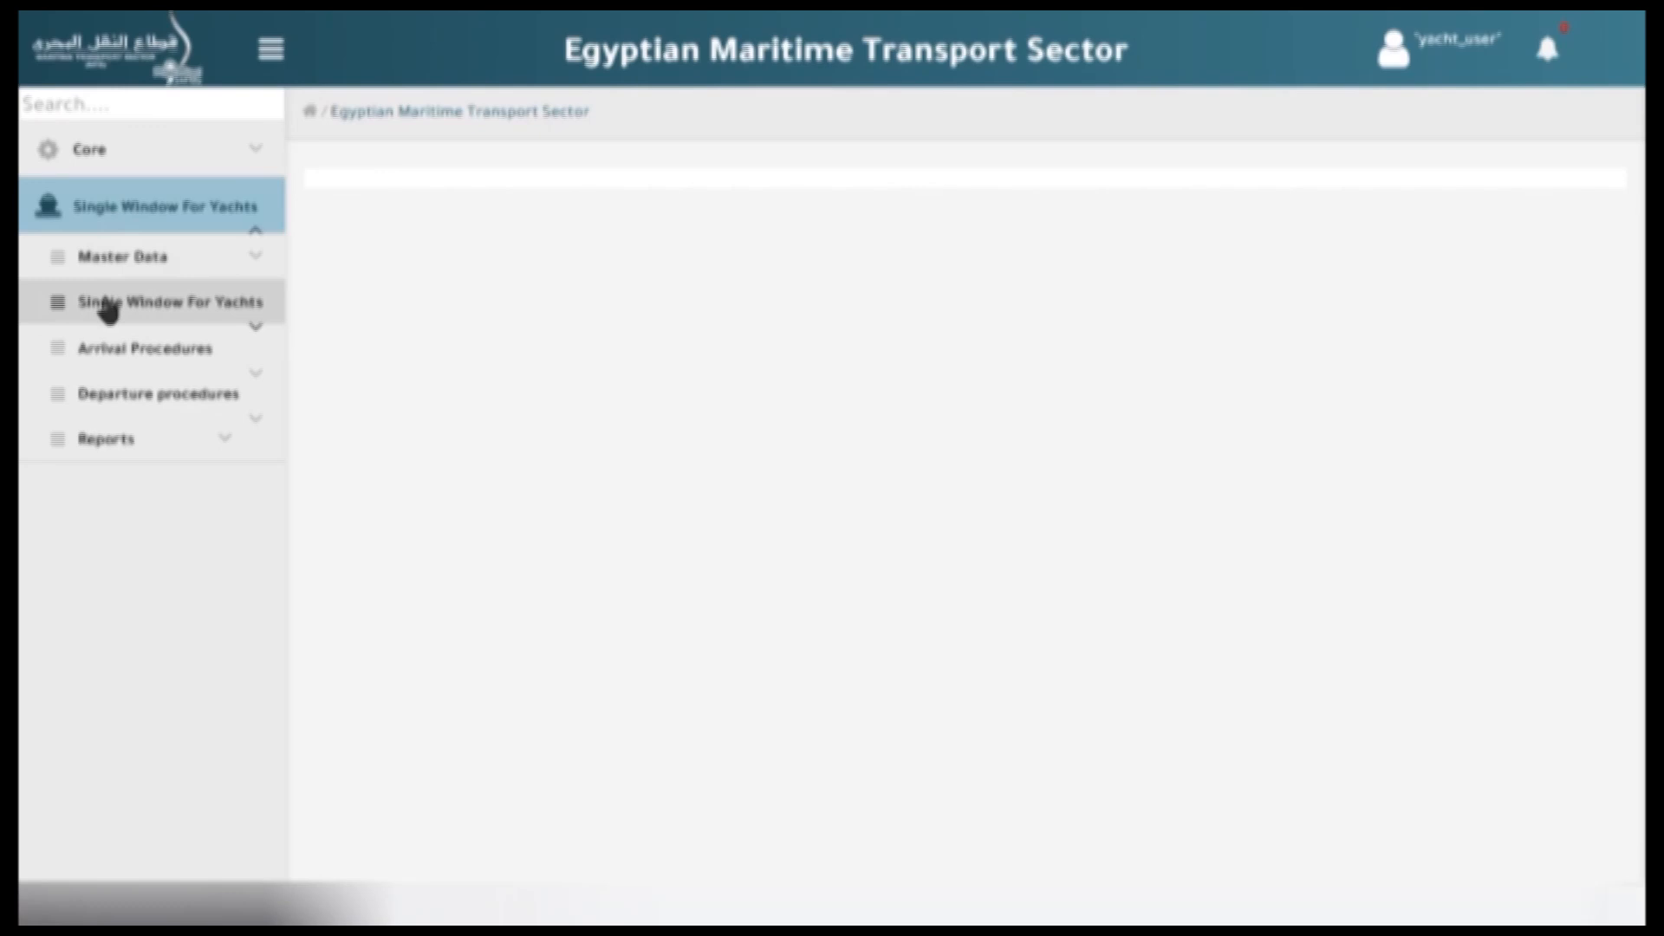
{"action": "left_click", "coordinate": [104, 307]}
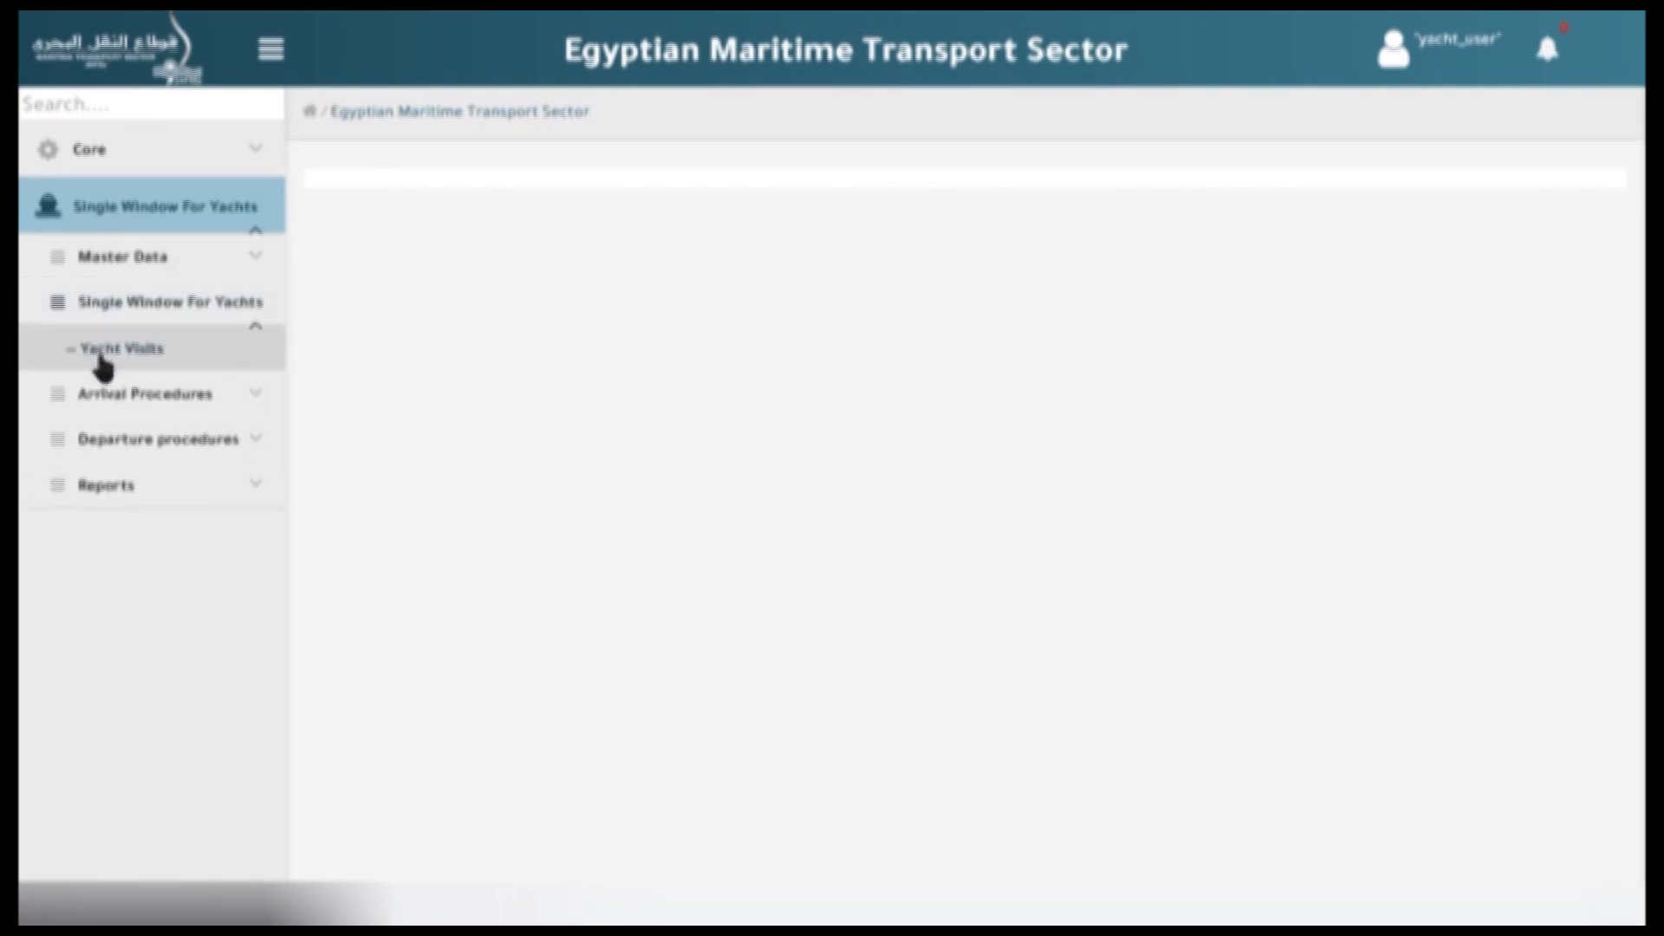
{"action": "left_click", "coordinate": [100, 357]}
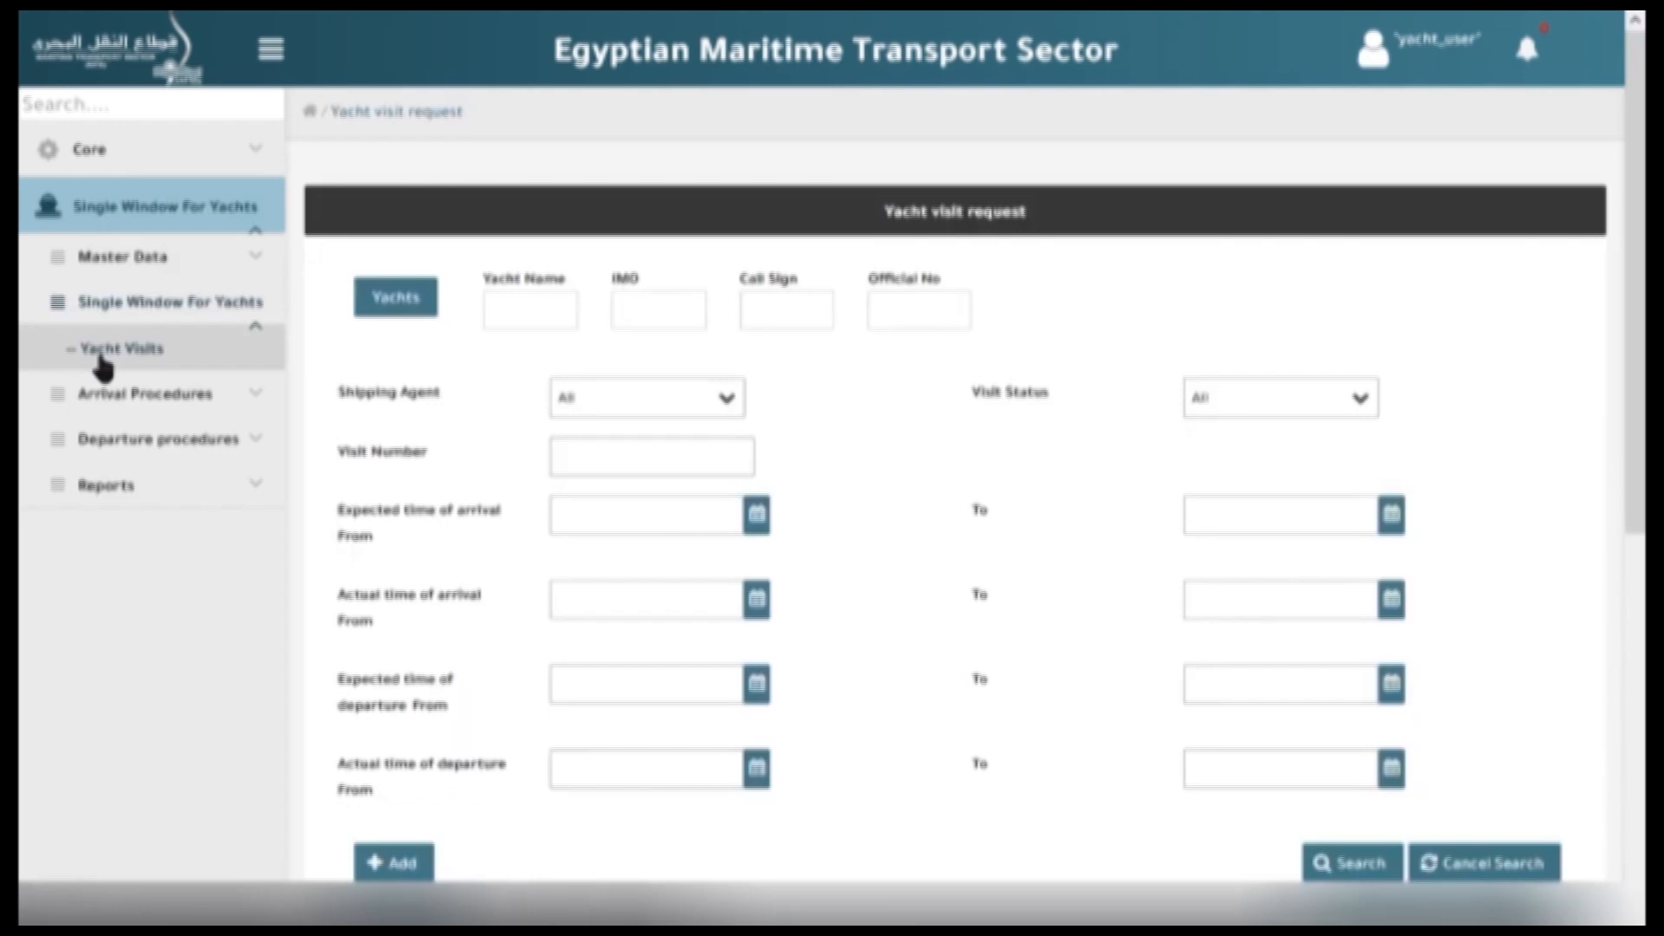
{"action": "scroll", "coordinate": [895, 520], "scroll_direction": "down", "scroll_amount": 7}
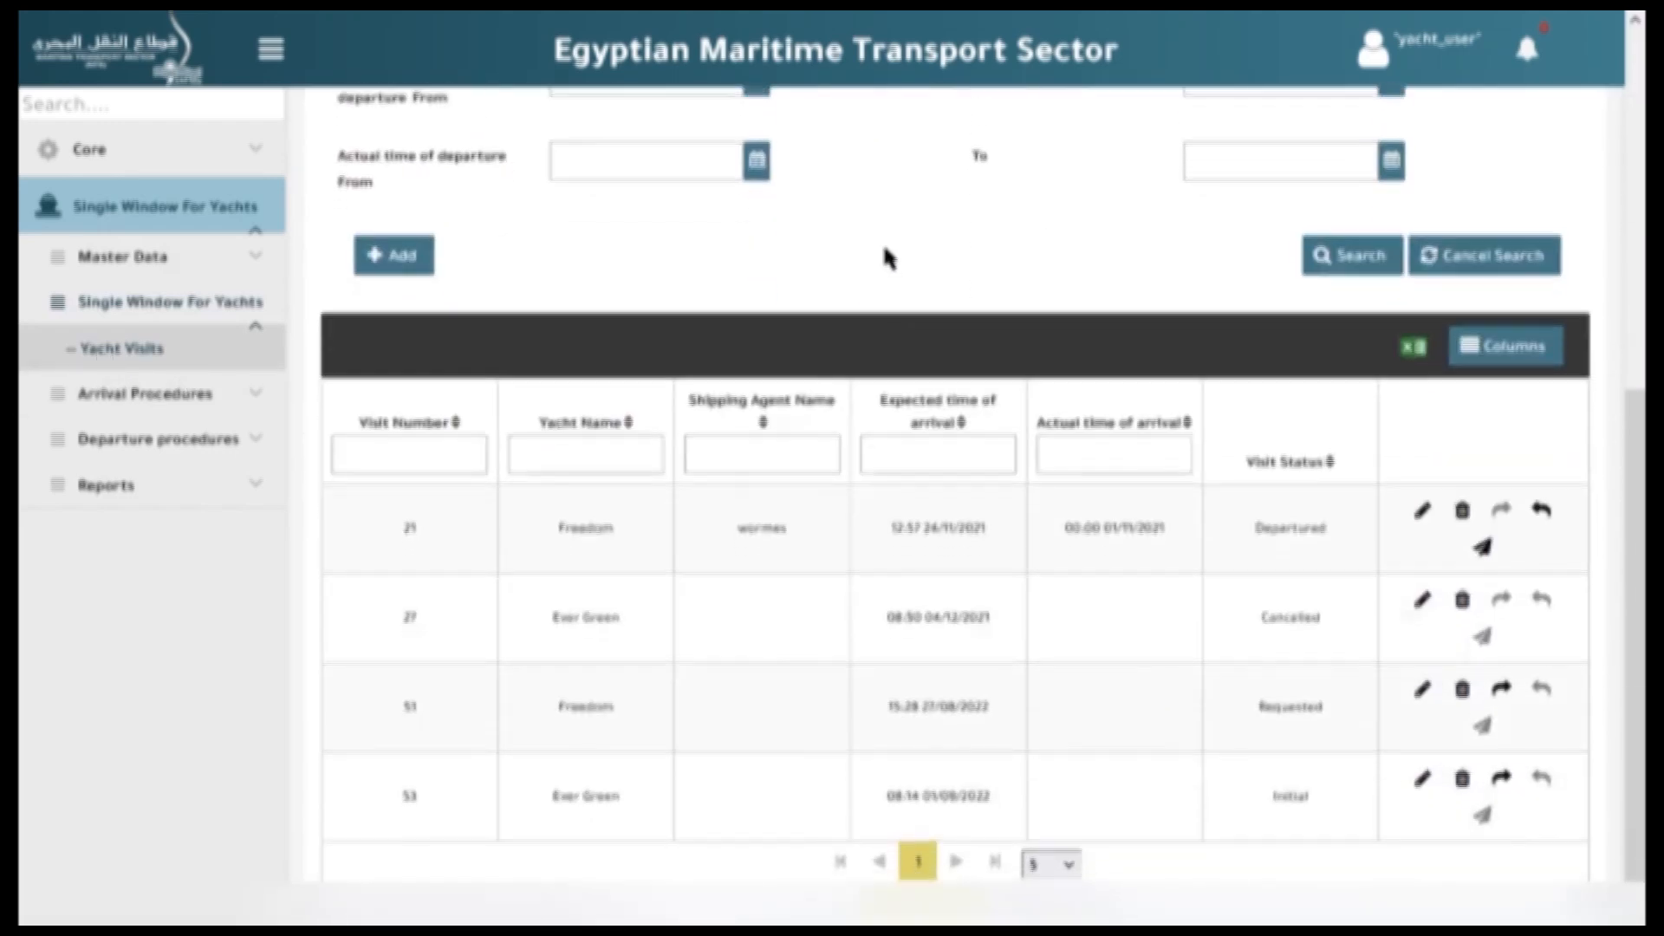
{"action": "scroll", "coordinate": [937, 241], "scroll_direction": "down", "scroll_amount": 1}
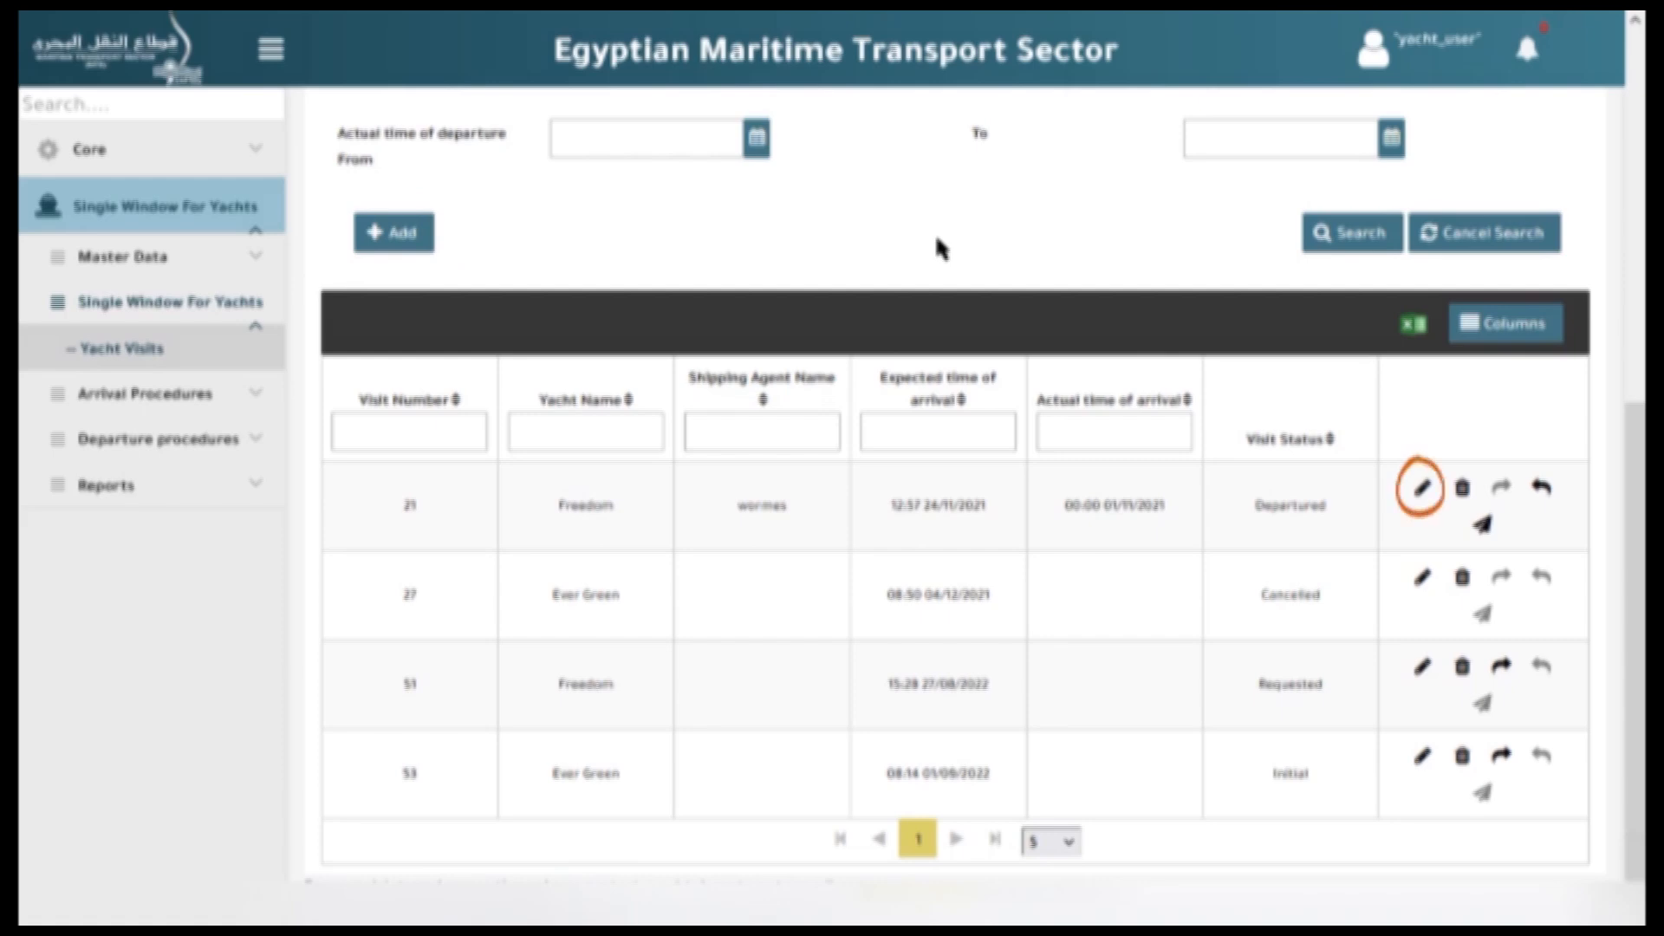
{"action": "left_click", "coordinate": [403, 235]}
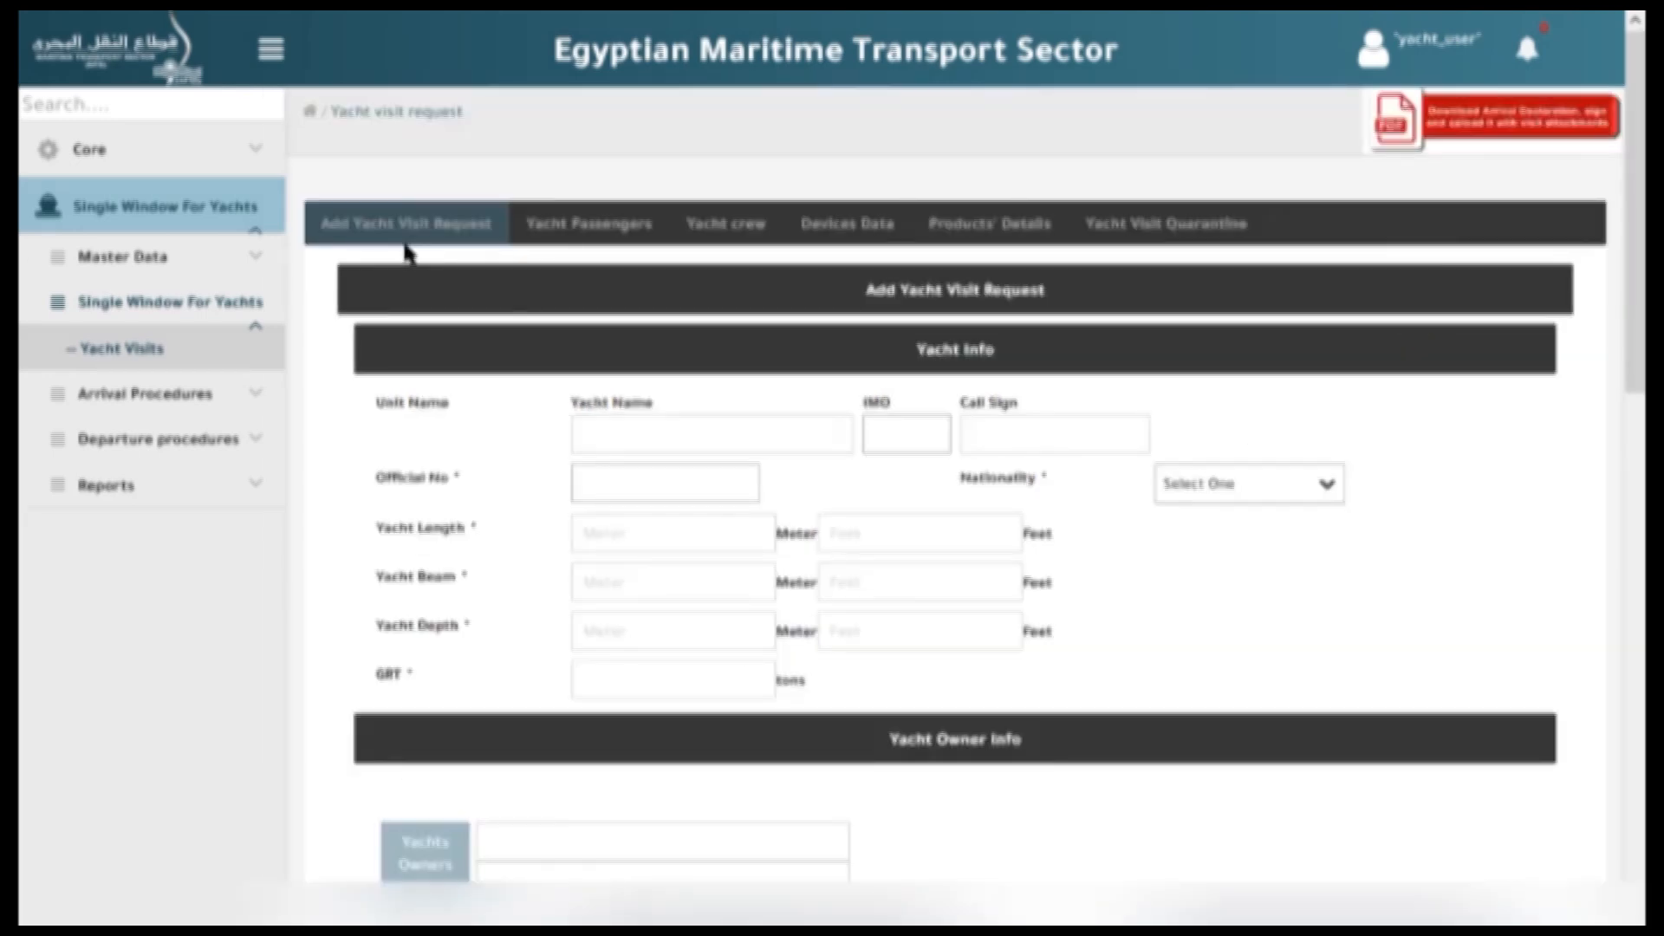
{"action": "left_click", "coordinate": [886, 445]}
{"action": "type", "text": "1234567"}
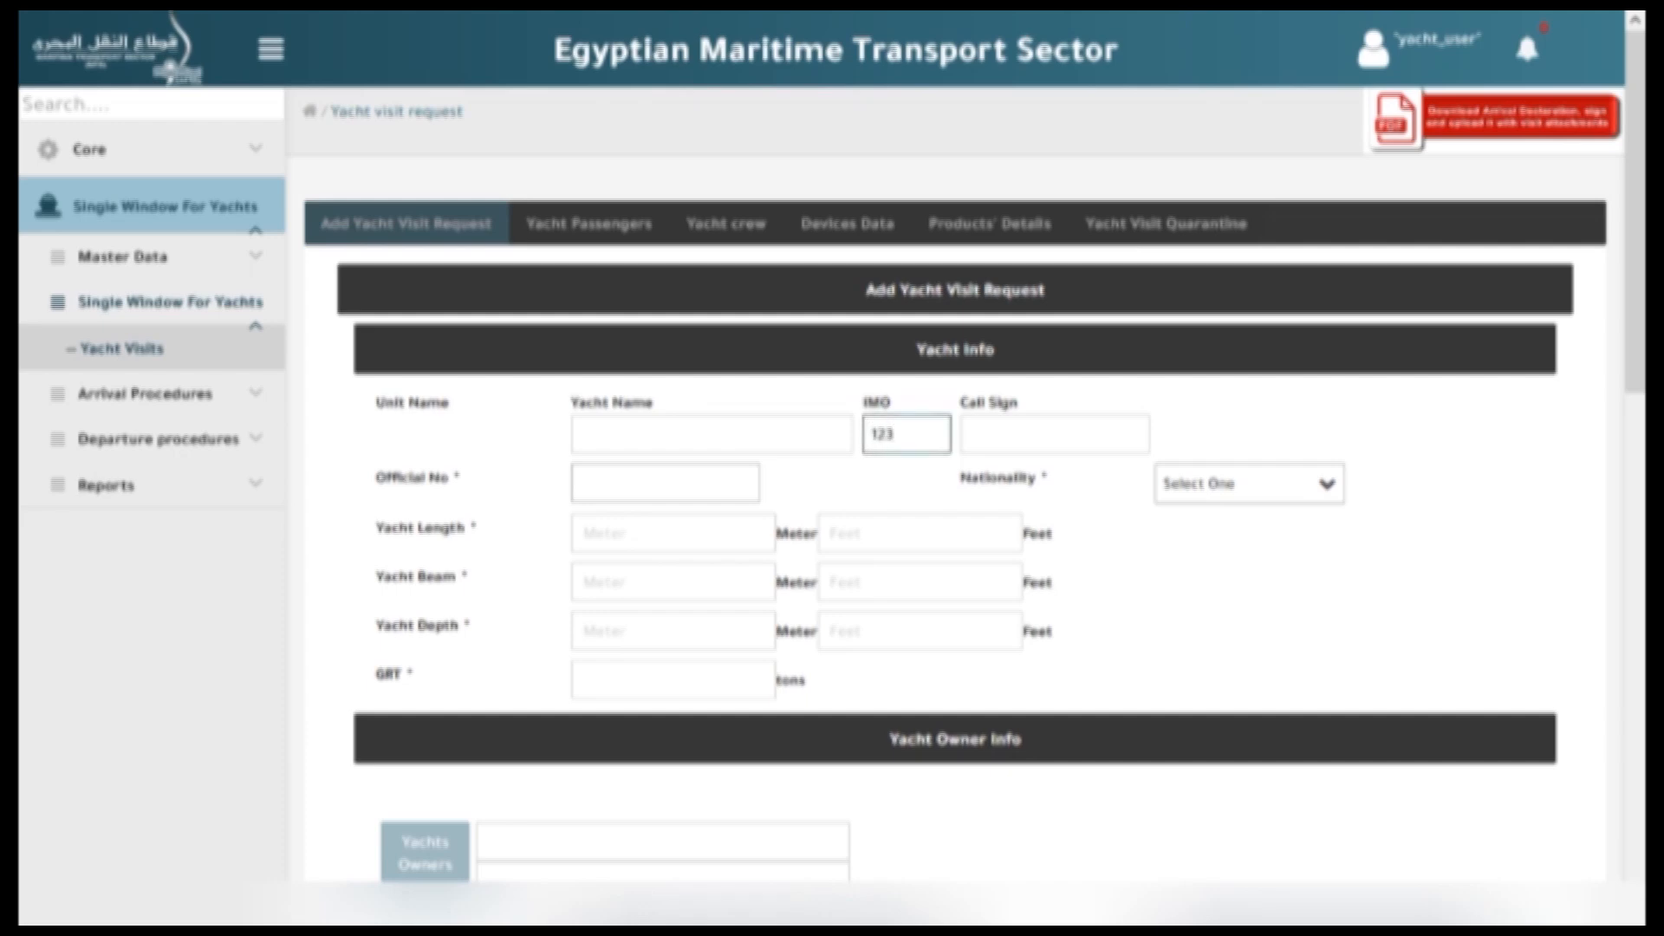
{"action": "type", "text": "8"}
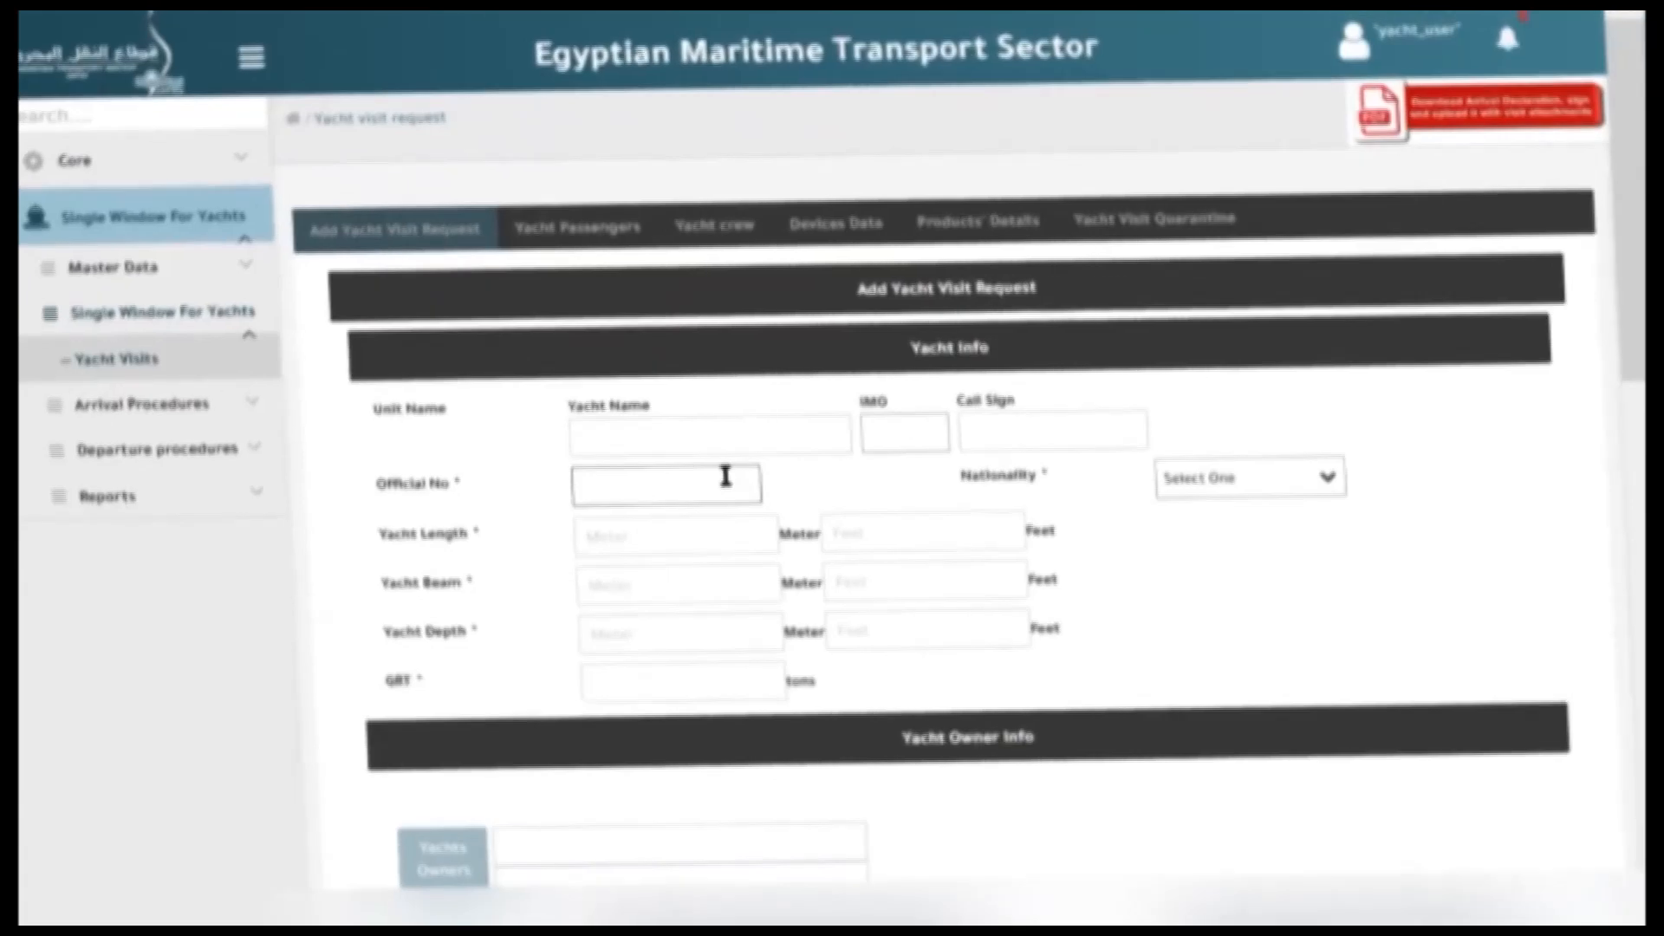
Fill in the yacht info with official number 123 and nationality Hungary.
{"action": "left_click", "coordinate": [711, 478]}
{"action": "type", "text": "123"}
{"action": "left_click", "coordinate": [910, 486]}
{"action": "left_click", "coordinate": [1258, 492]}
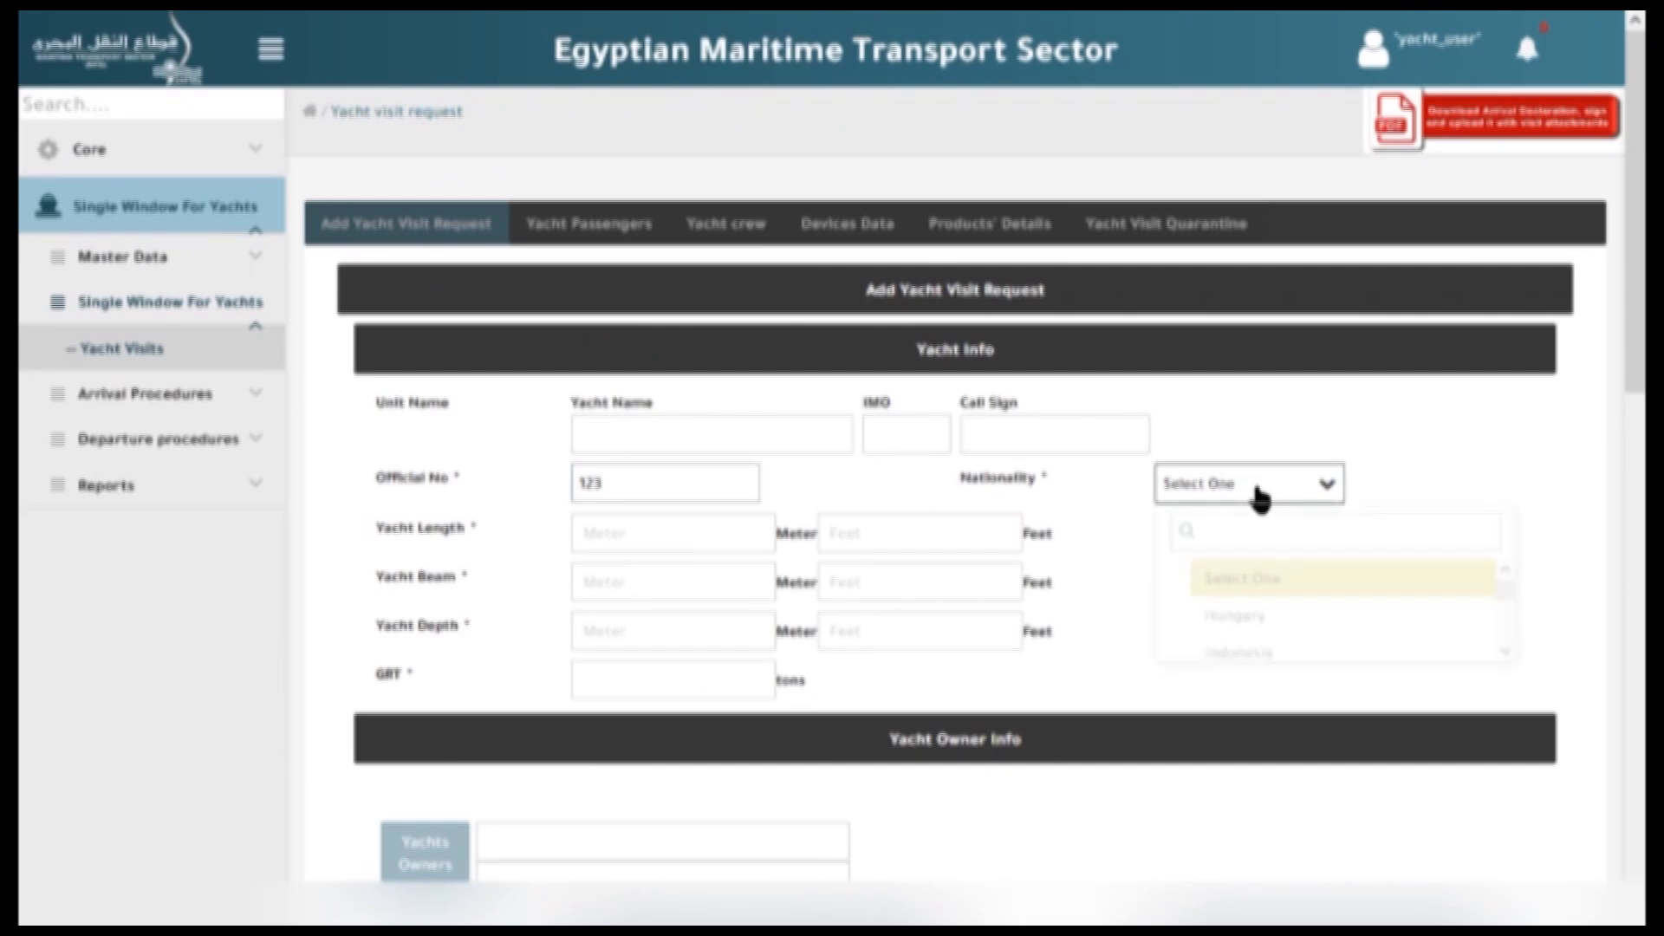
{"action": "left_click", "coordinate": [1235, 616]}
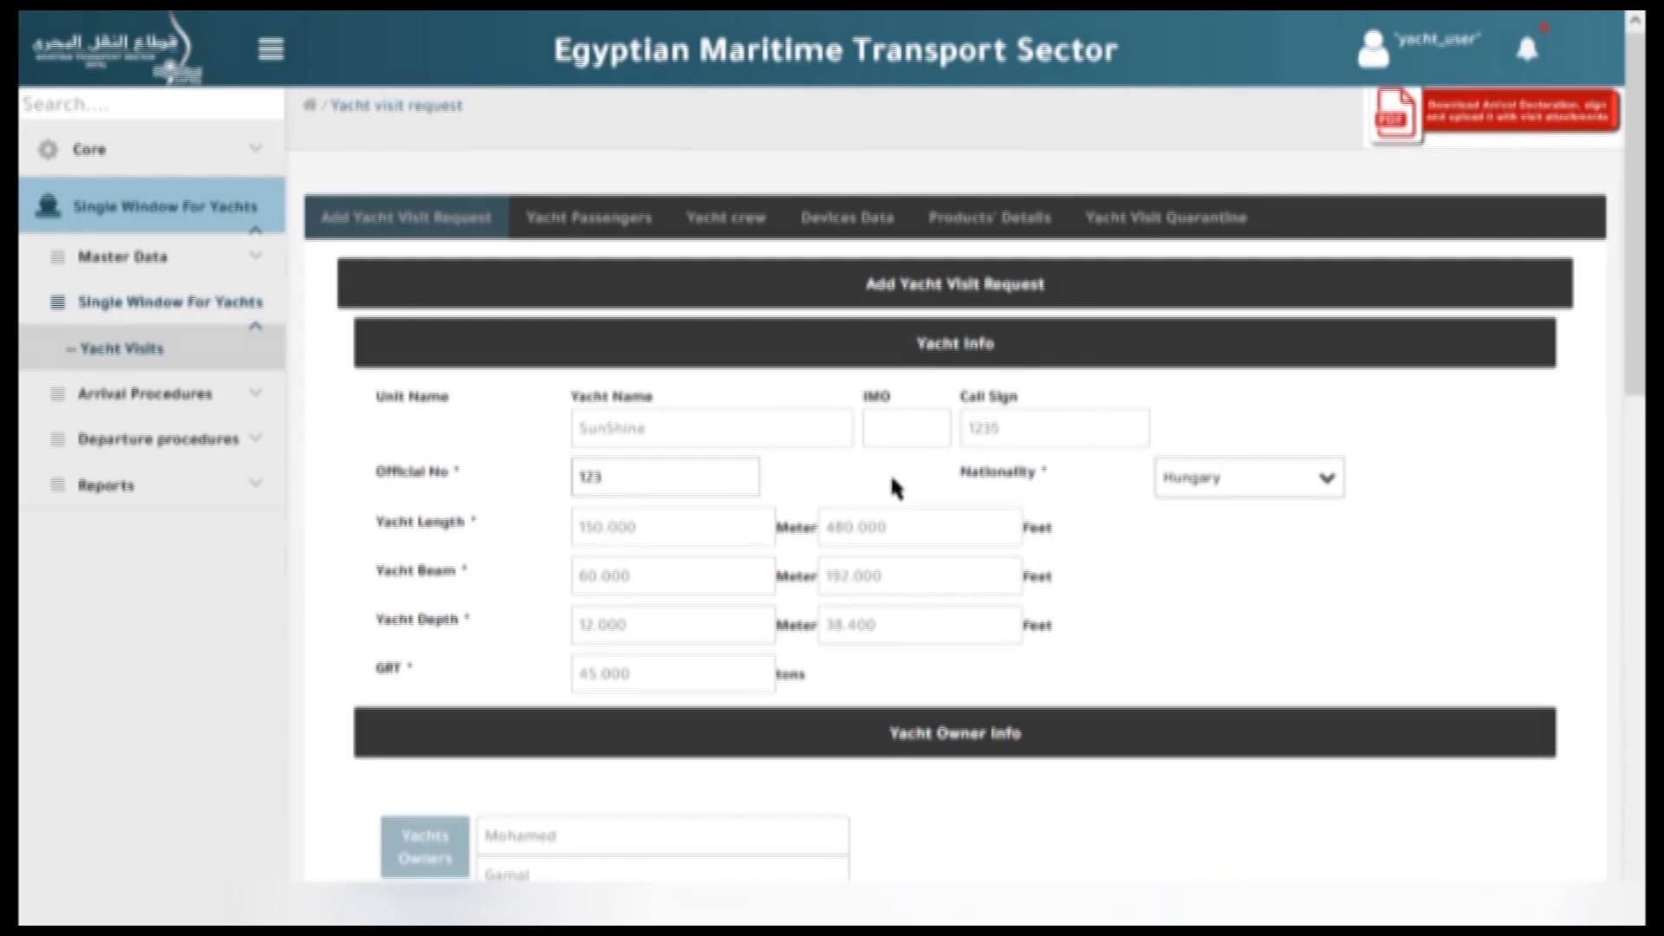
In the yacht visit info, choose sailing Area 1, expected arrival 30/09/2022 00:00 and expected departure 01/10/2022 00:00.
{"action": "scroll", "coordinate": [892, 478], "scroll_direction": "down", "scroll_amount": 5}
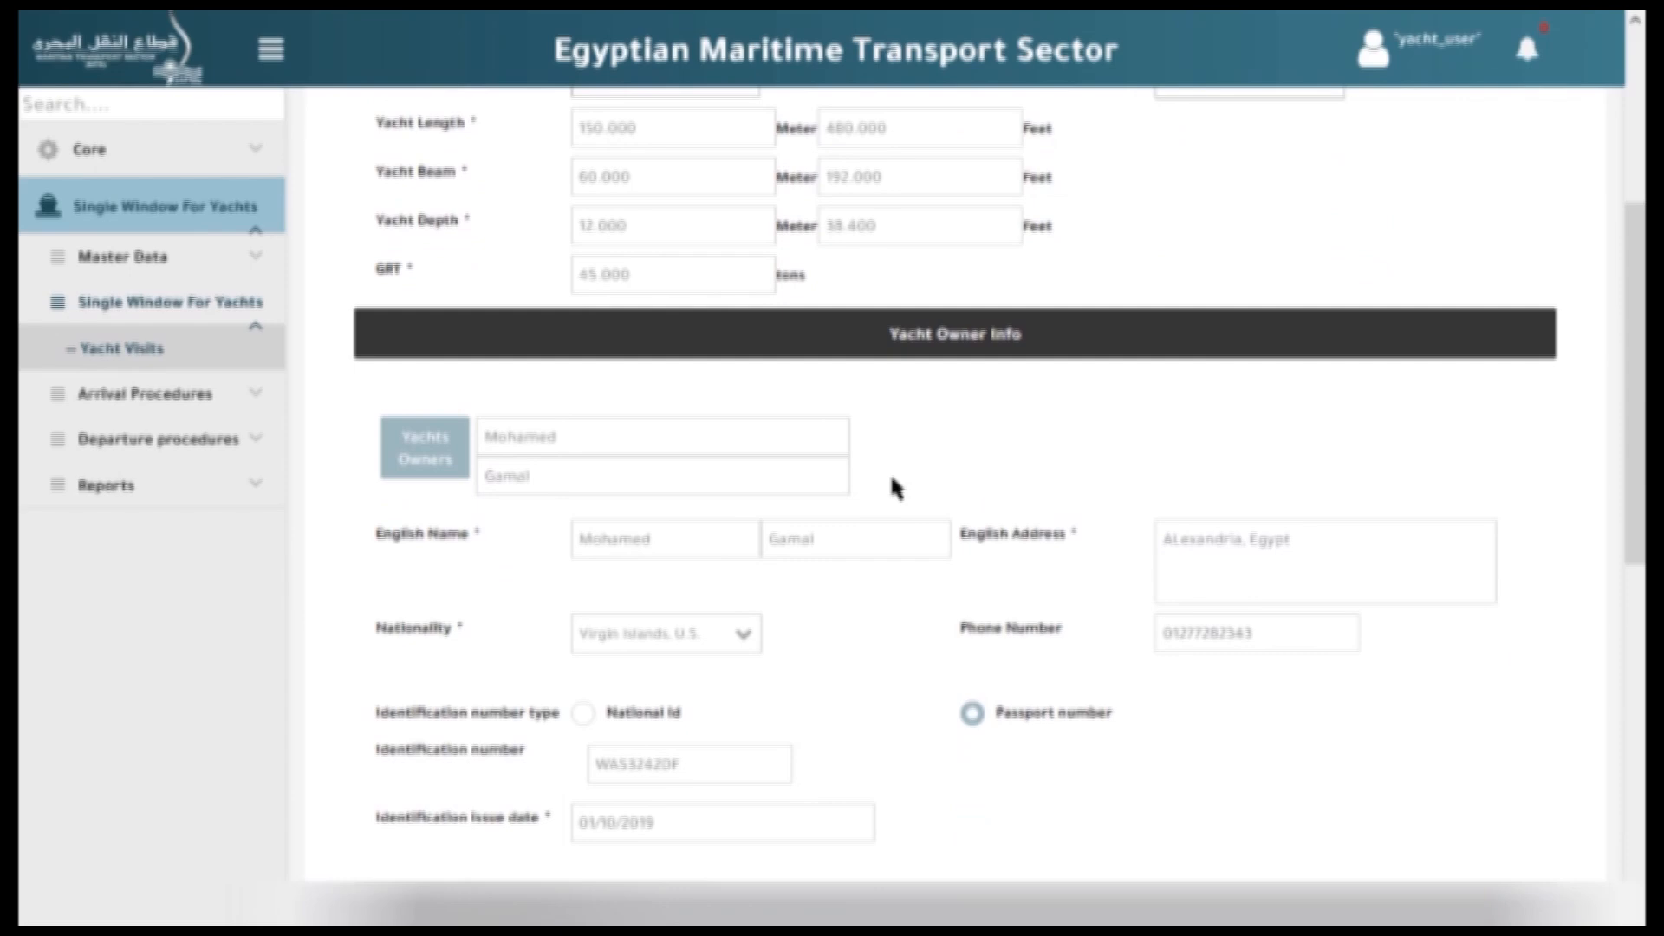
{"action": "scroll", "coordinate": [897, 488], "scroll_direction": "down", "scroll_amount": 10}
{"action": "left_click", "coordinate": [678, 296]}
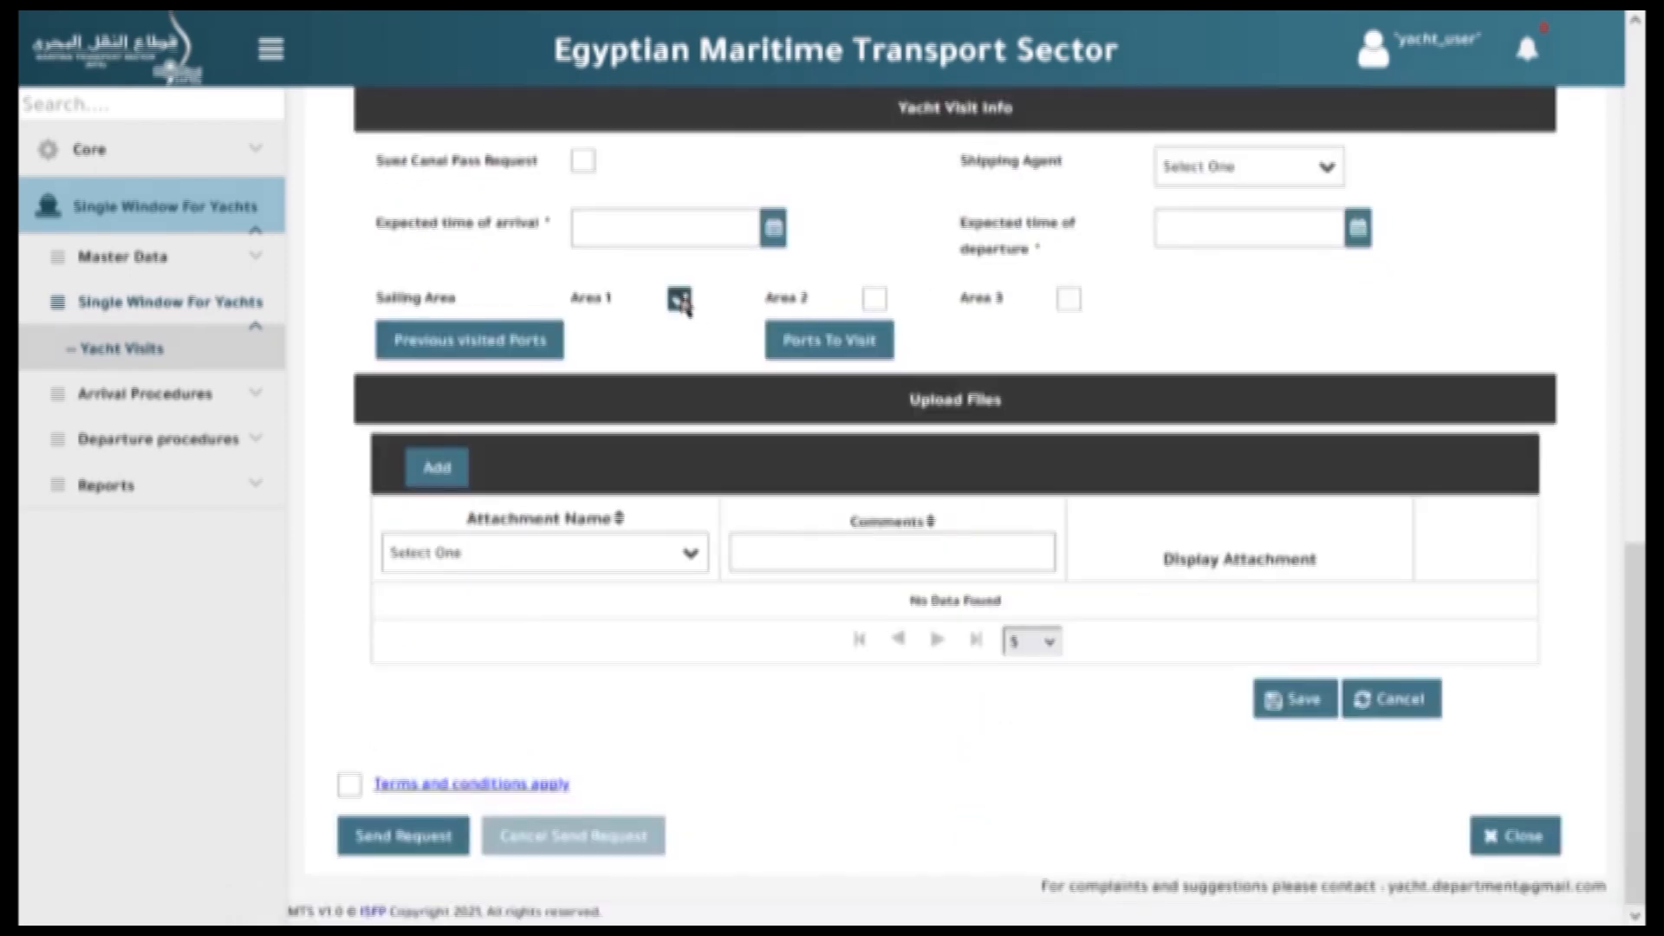
{"action": "left_click", "coordinate": [774, 228]}
{"action": "left_click", "coordinate": [804, 533]}
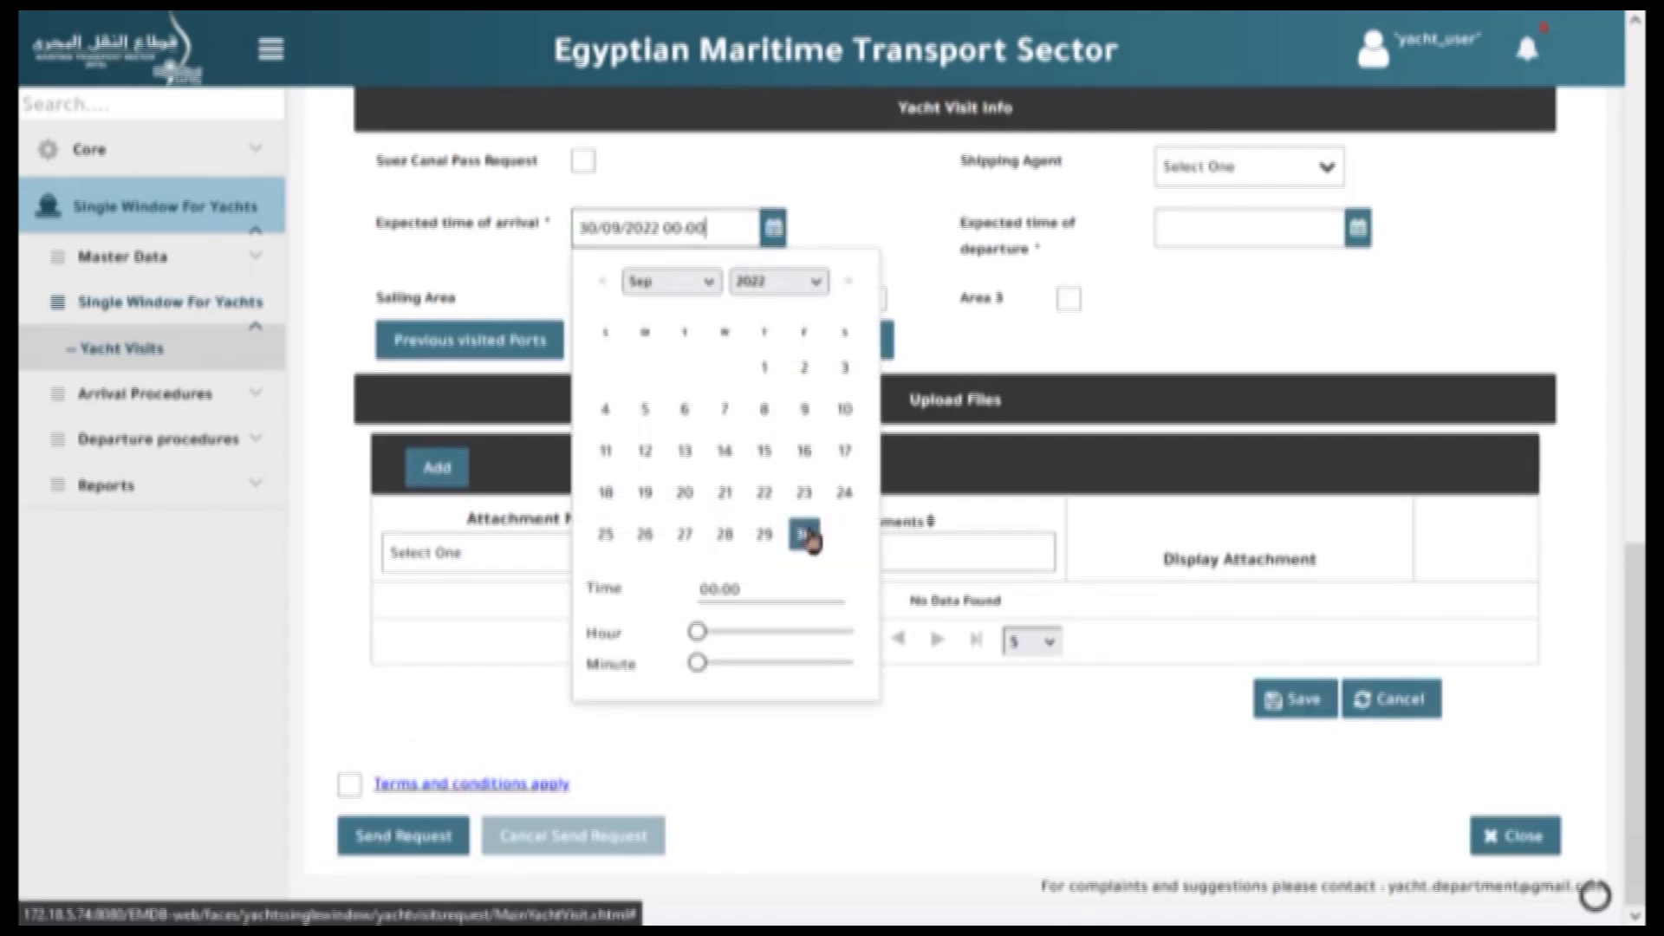
{"action": "left_click", "coordinate": [916, 232]}
{"action": "left_click", "coordinate": [1357, 228]}
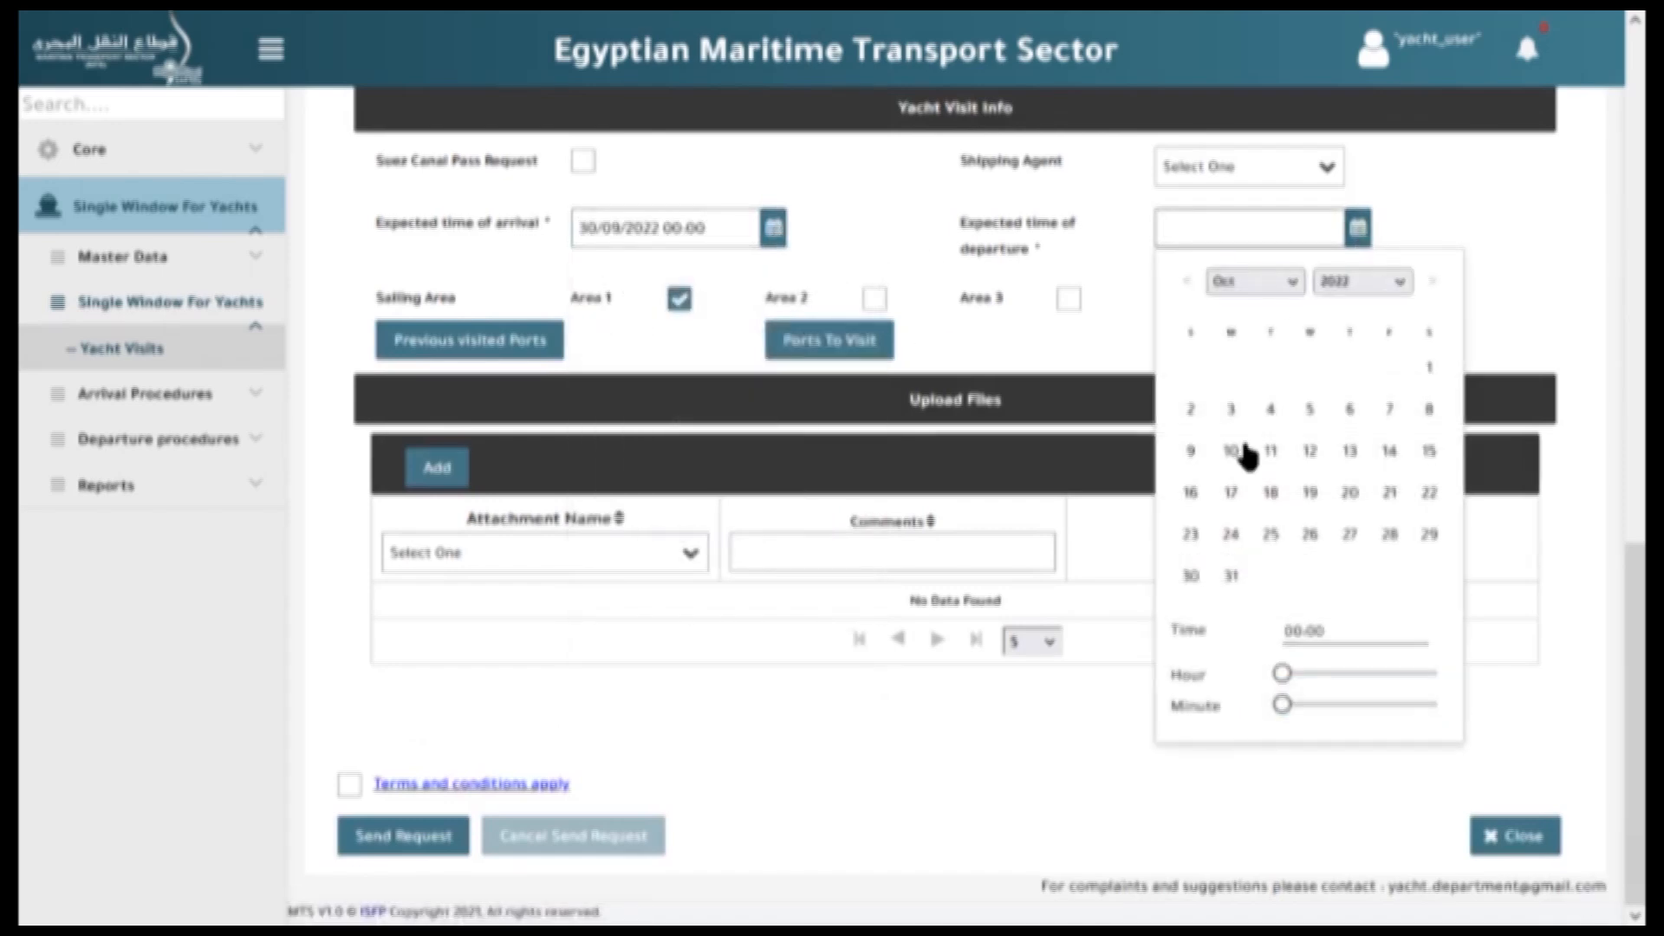
{"action": "left_click", "coordinate": [1427, 363]}
{"action": "left_click", "coordinate": [942, 330]}
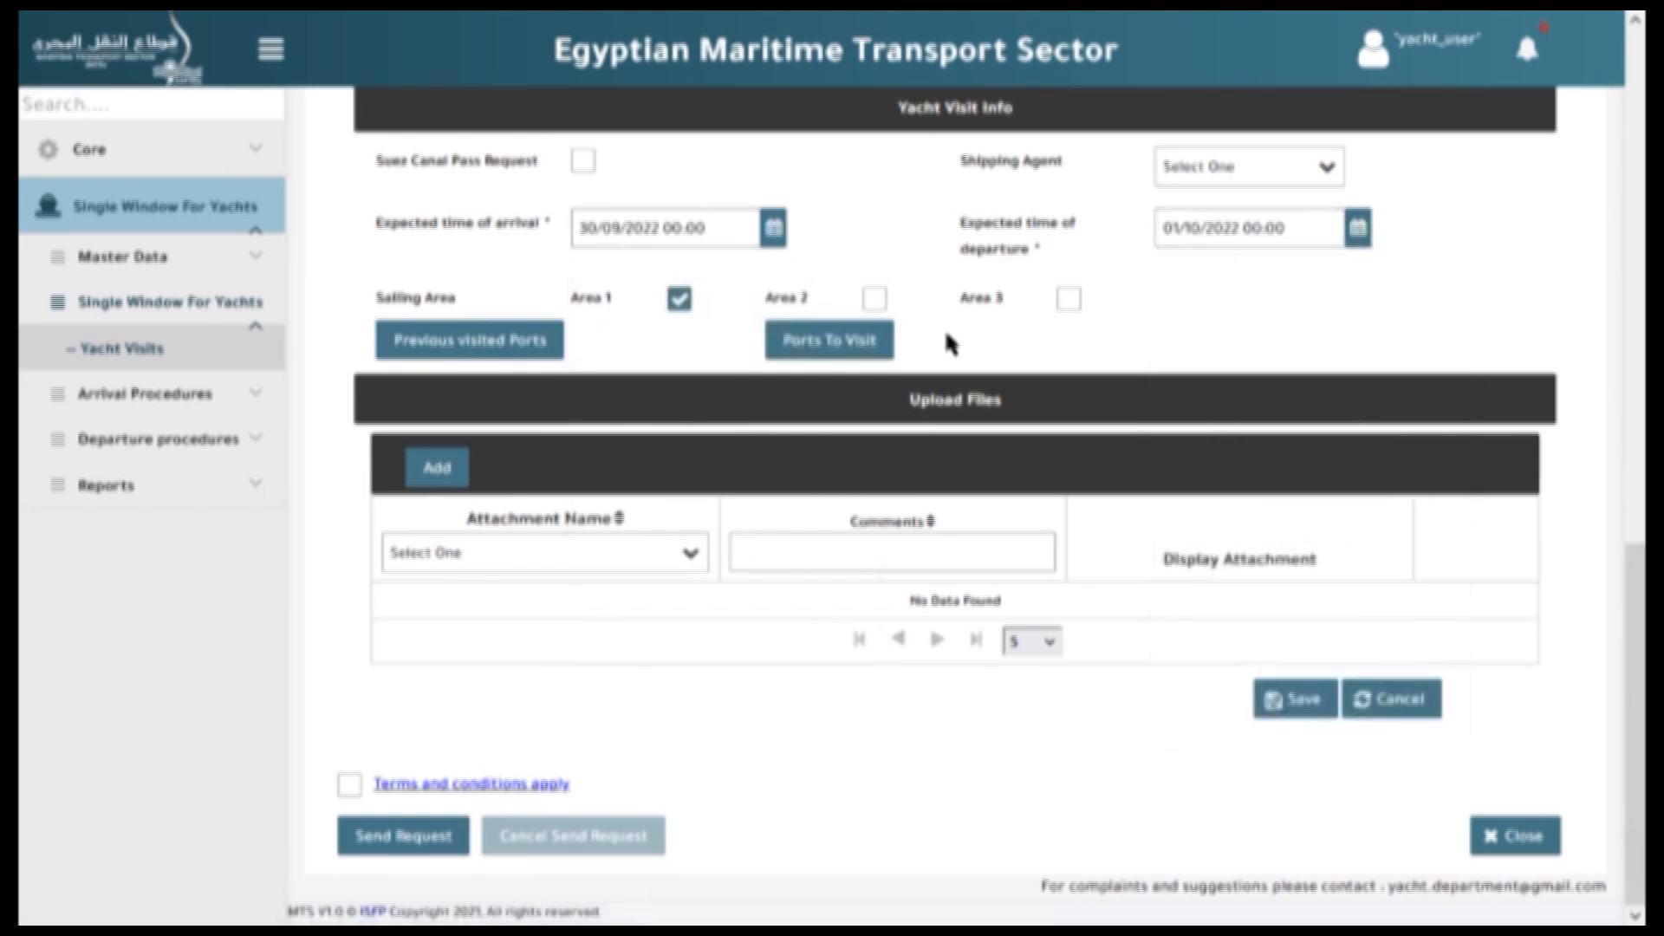
Add Integration Port 0JM in India to the previously visited ports and save the selection.
{"action": "left_click", "coordinate": [488, 351]}
{"action": "left_click", "coordinate": [1057, 429]}
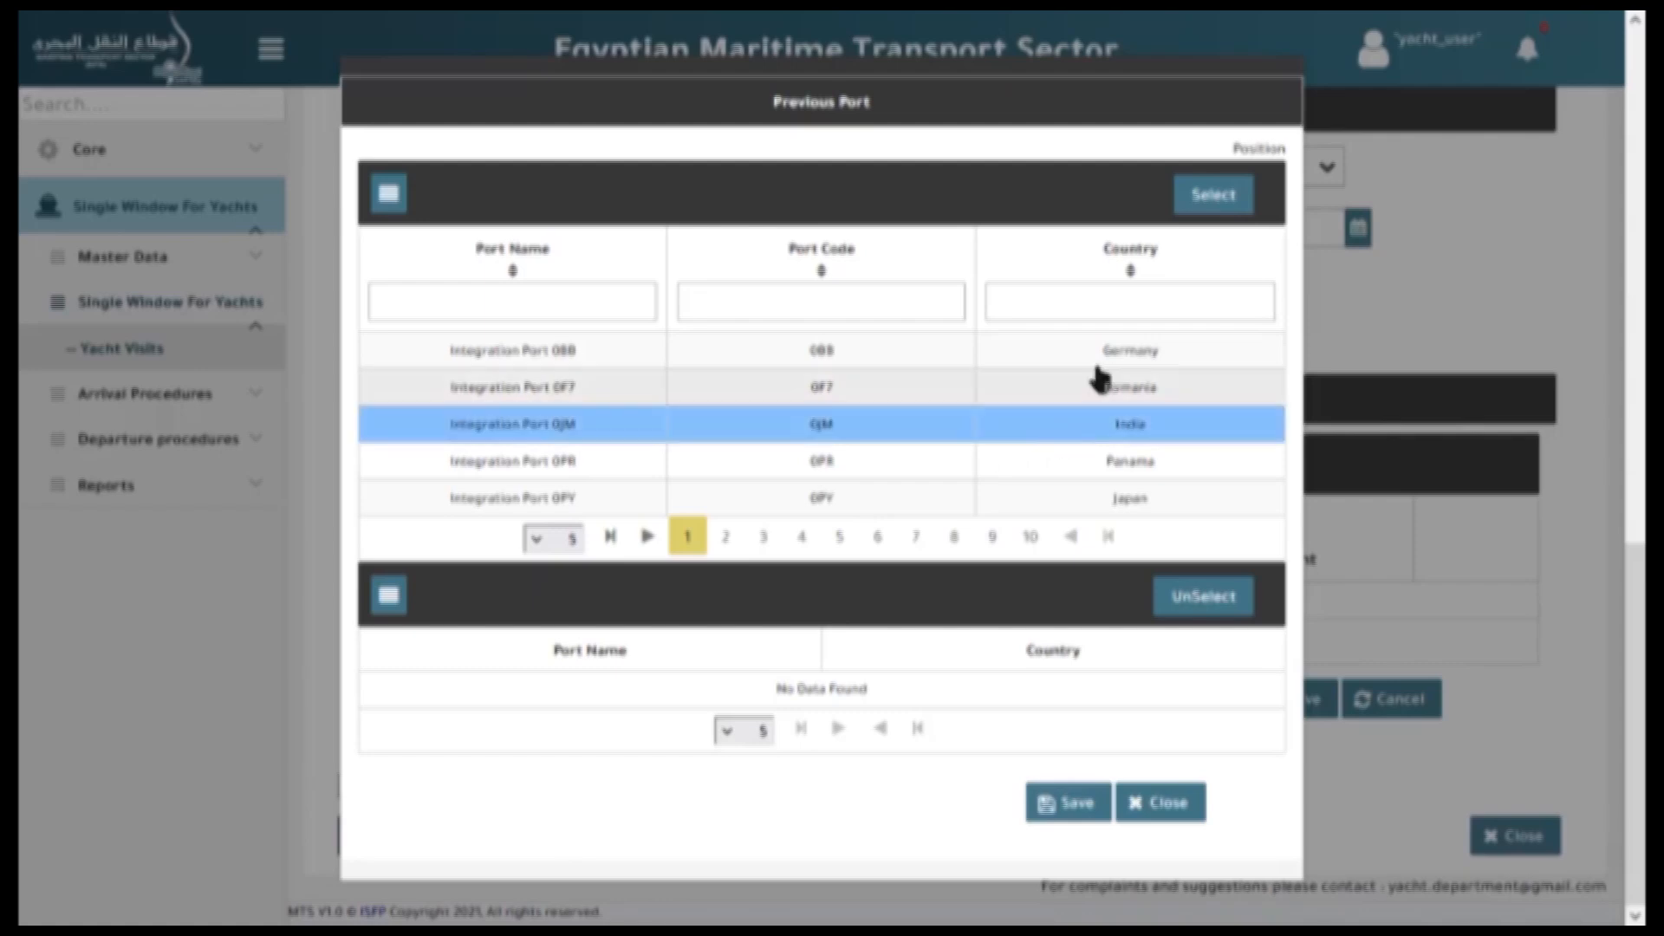
{"action": "left_click", "coordinate": [1209, 201]}
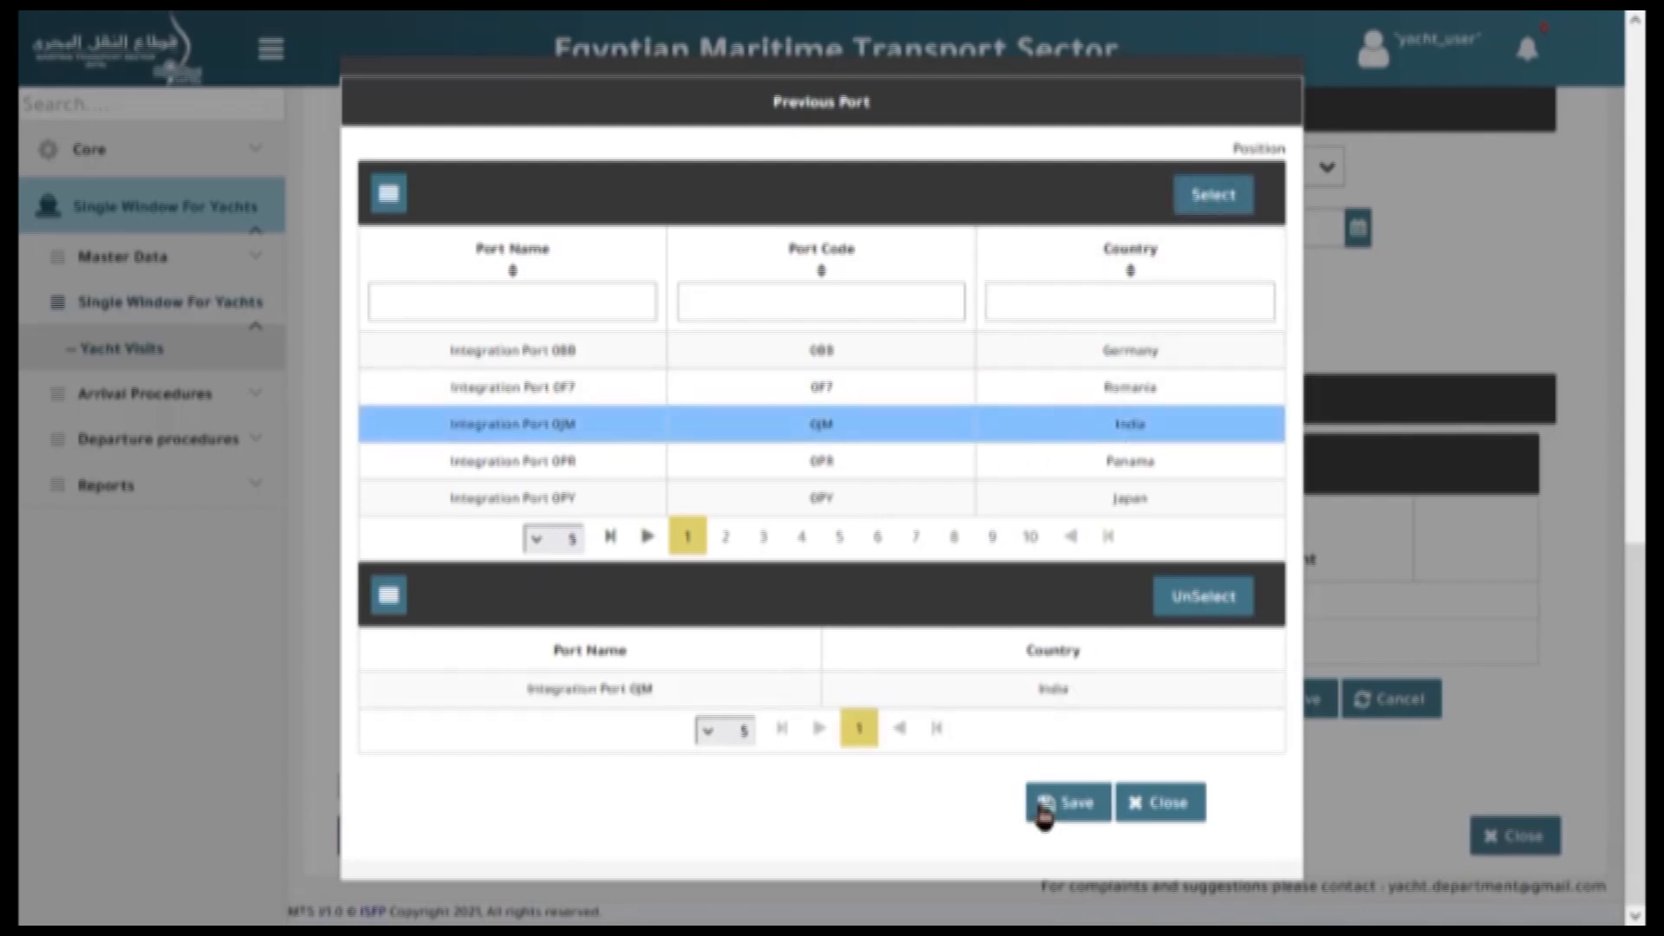
{"action": "left_click", "coordinate": [1160, 806]}
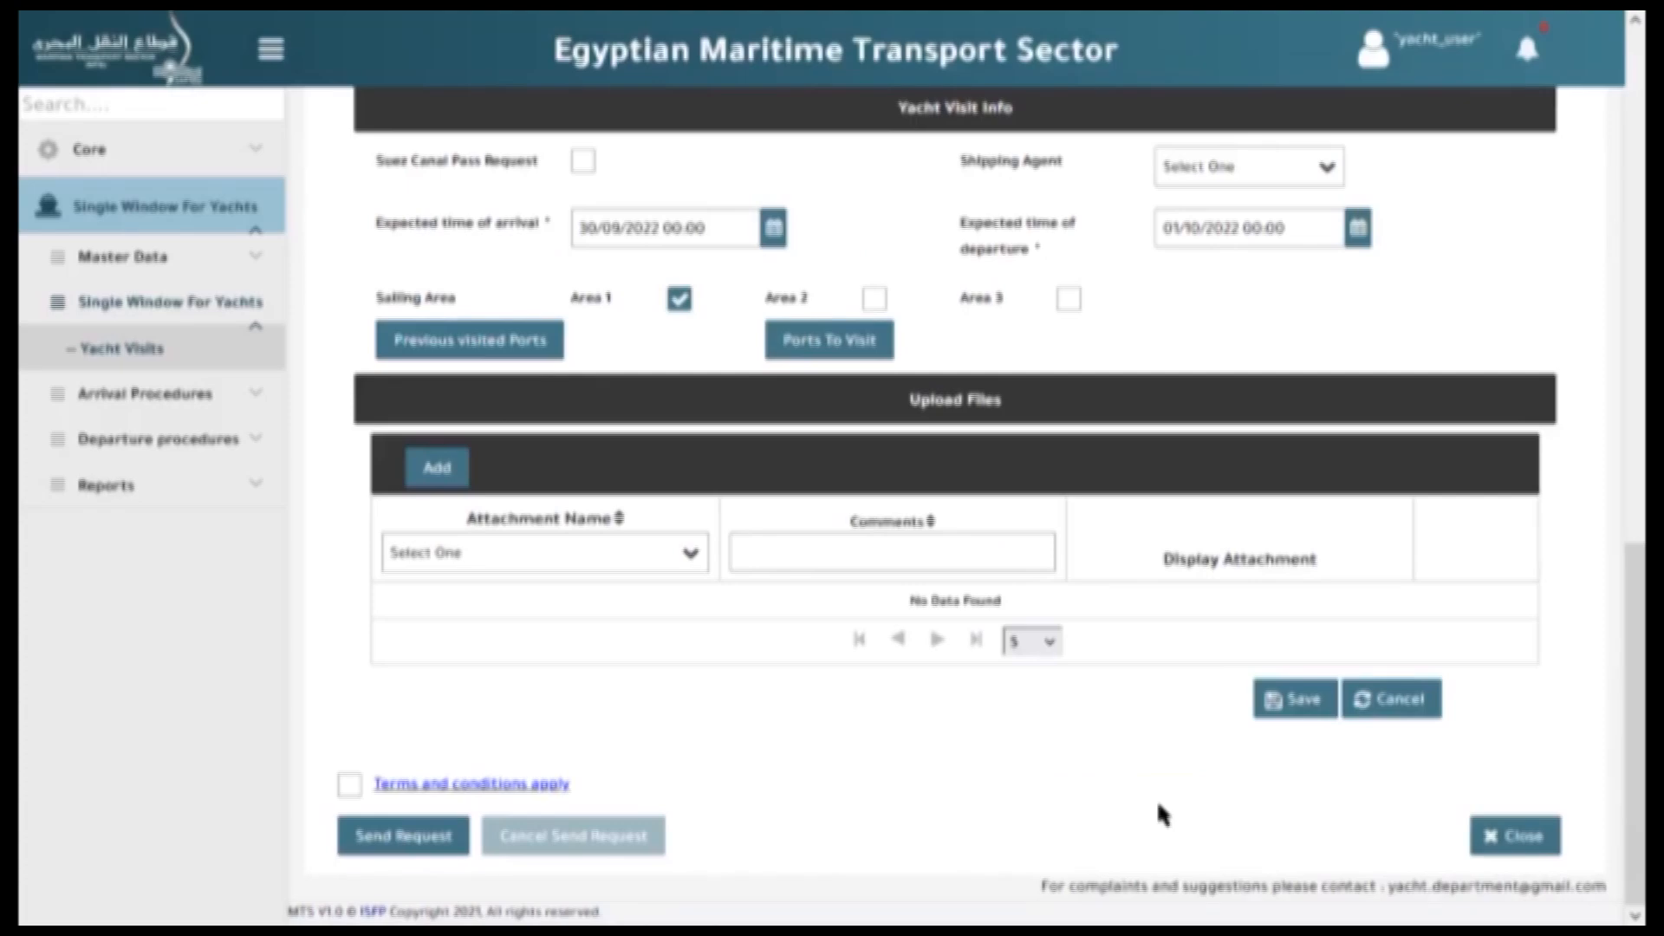
Add Alexandria and Dumyat as the ports to visit and save the selection.
{"action": "left_click", "coordinate": [837, 347]}
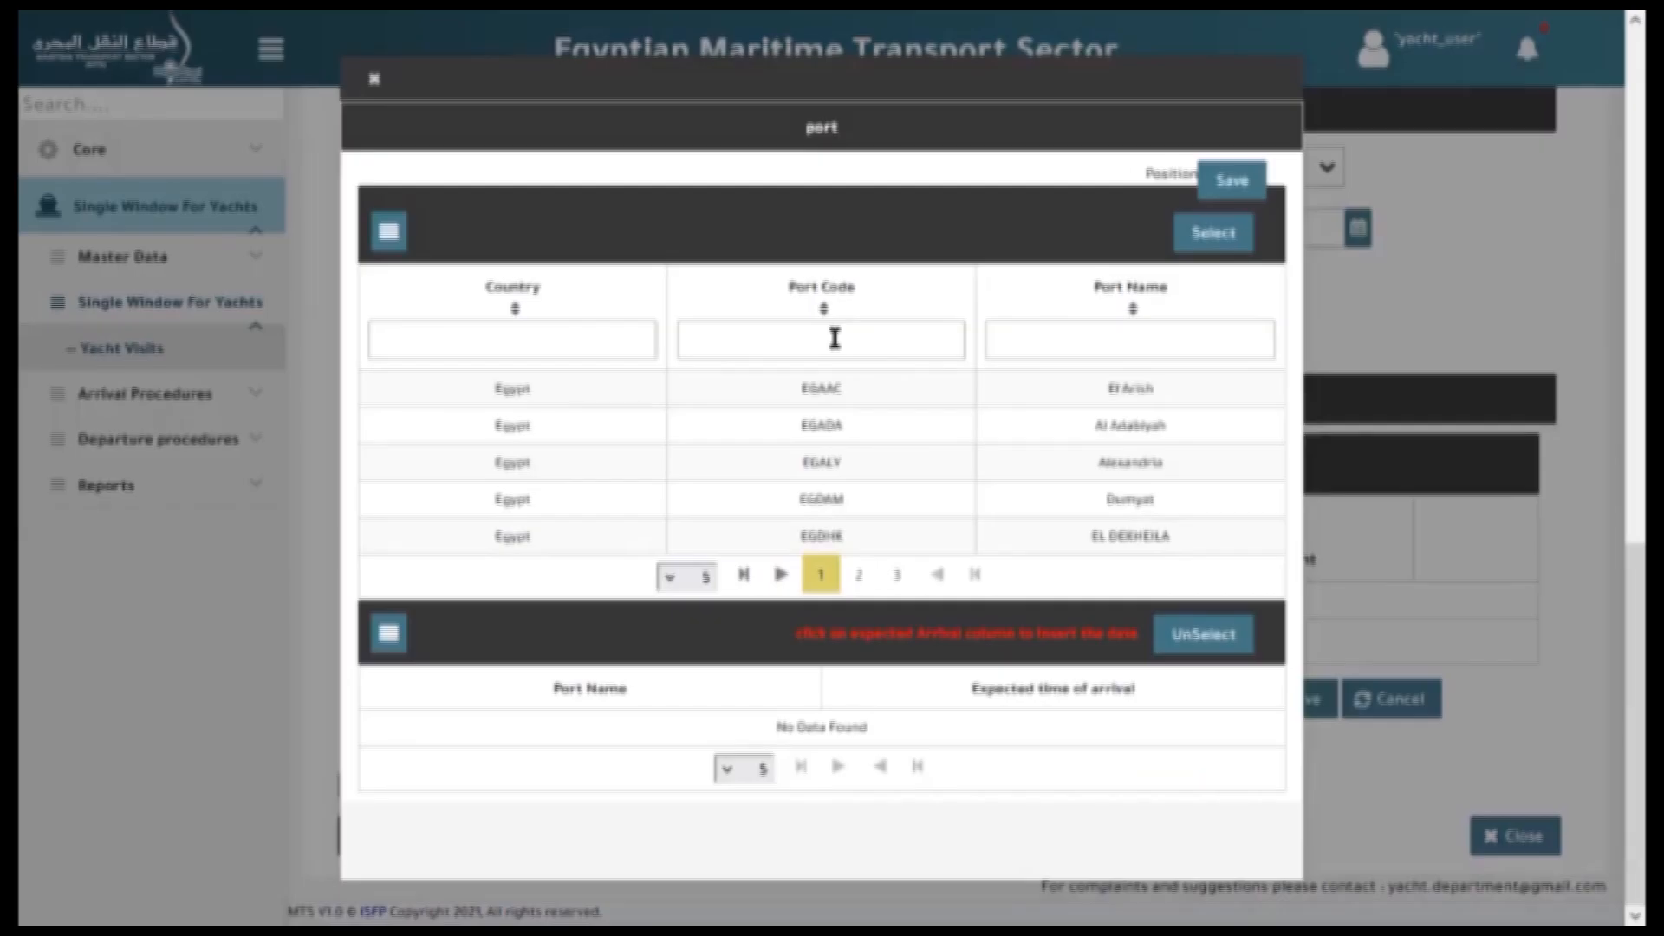
{"action": "left_click", "coordinate": [1047, 465]}
{"action": "left_click", "coordinate": [1204, 234]}
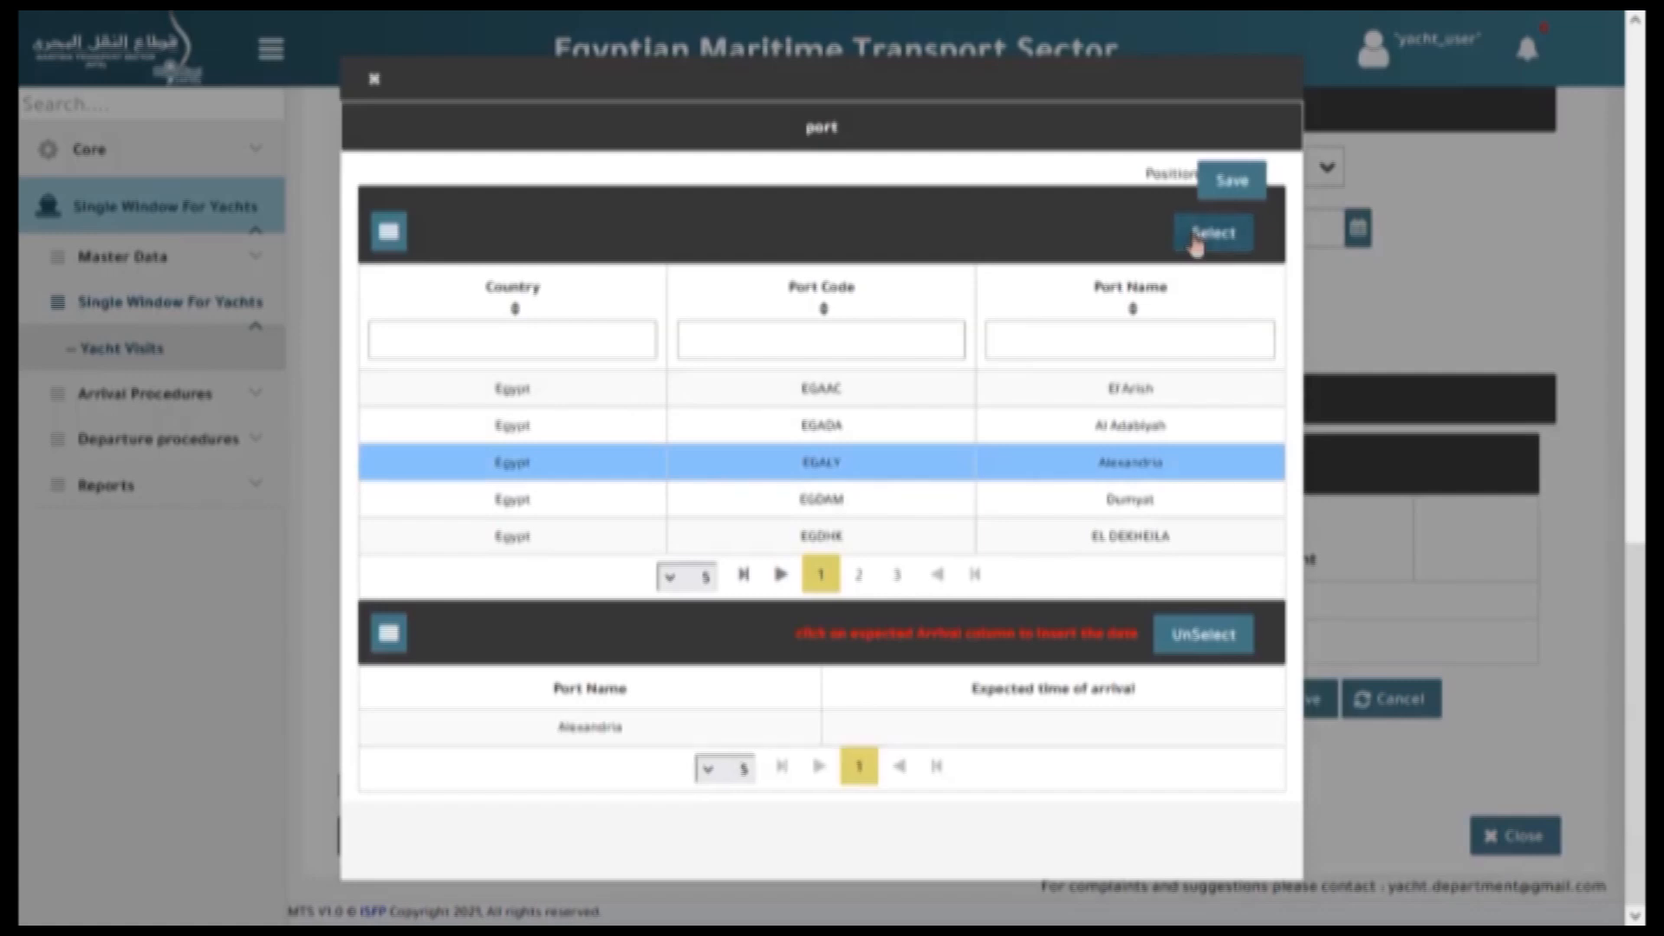
{"action": "left_click", "coordinate": [1074, 504]}
{"action": "left_click", "coordinate": [1189, 237]}
{"action": "left_click", "coordinate": [1231, 180]}
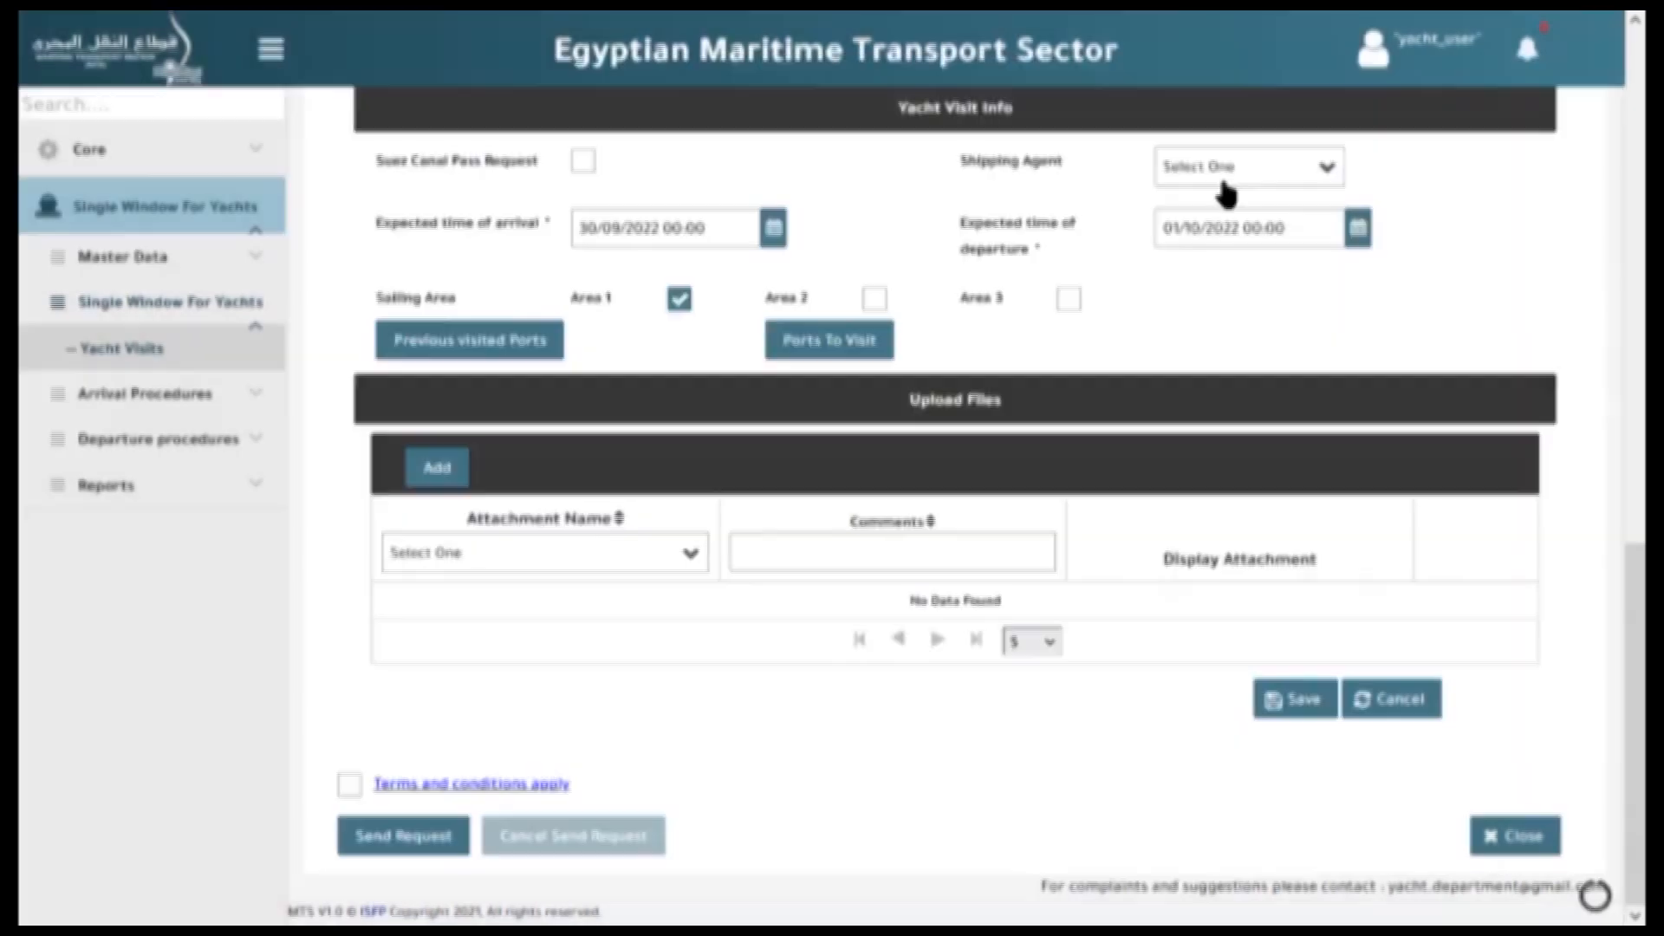
Add an Arrival declaration attachment to the visit request by uploading its document file, and save it.
{"action": "left_click", "coordinate": [445, 472]}
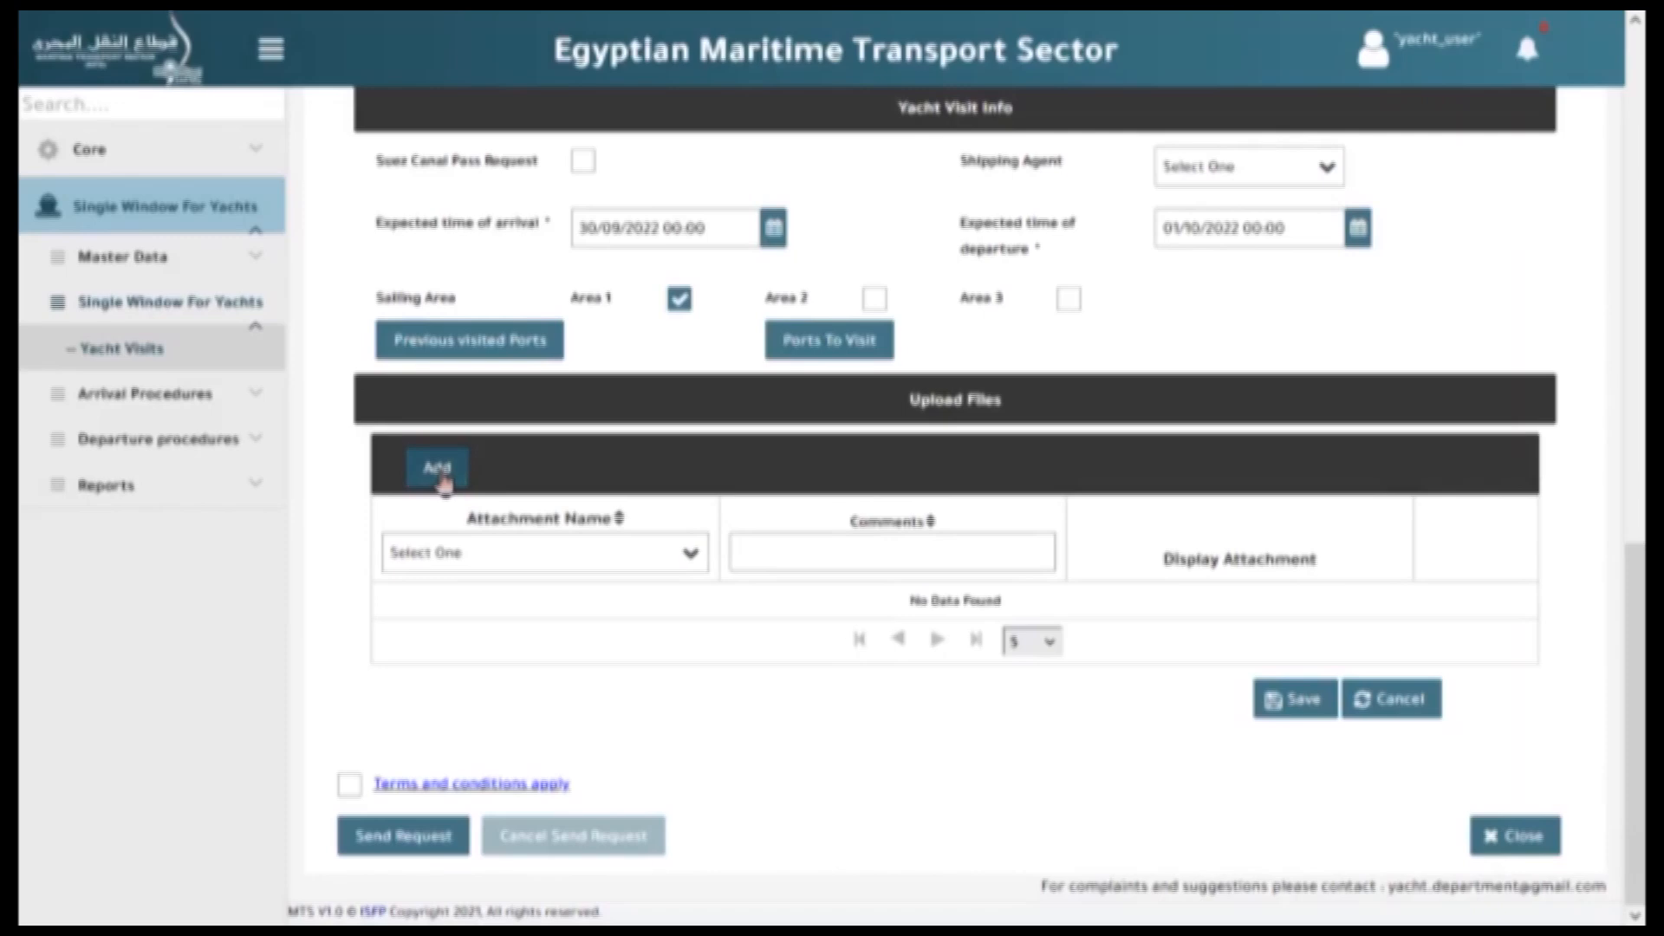
{"action": "left_click", "coordinate": [598, 217]}
{"action": "left_click", "coordinate": [601, 338]}
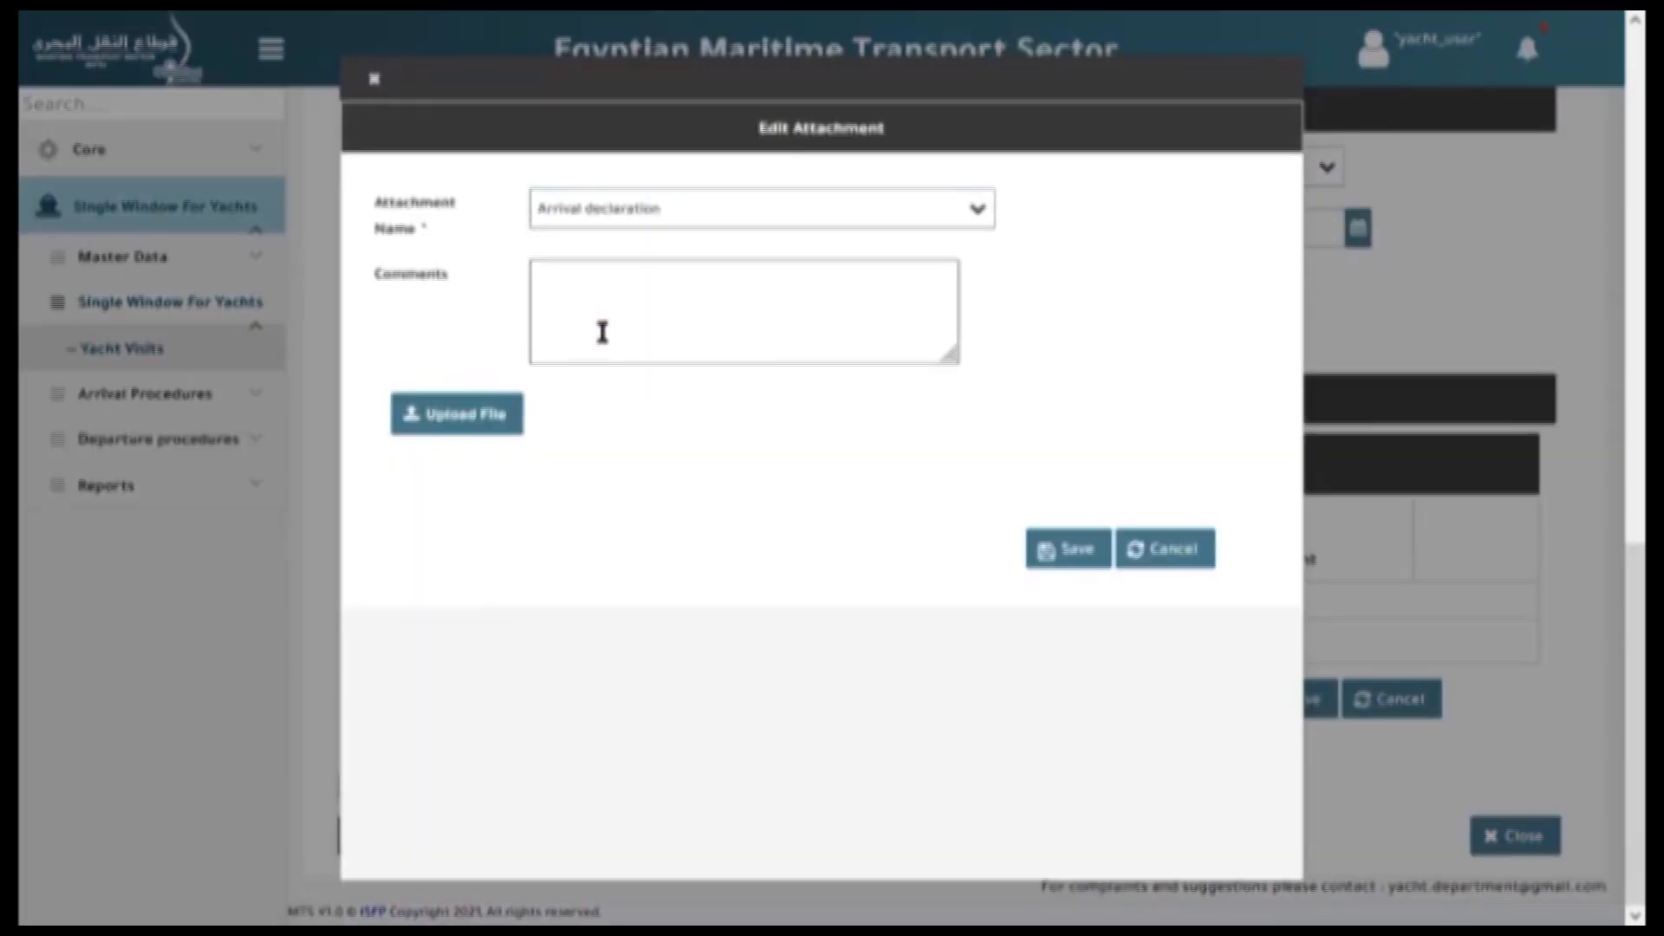
{"action": "left_click", "coordinate": [446, 429]}
{"action": "left_click", "coordinate": [318, 243]}
{"action": "double_click", "coordinate": [319, 243]}
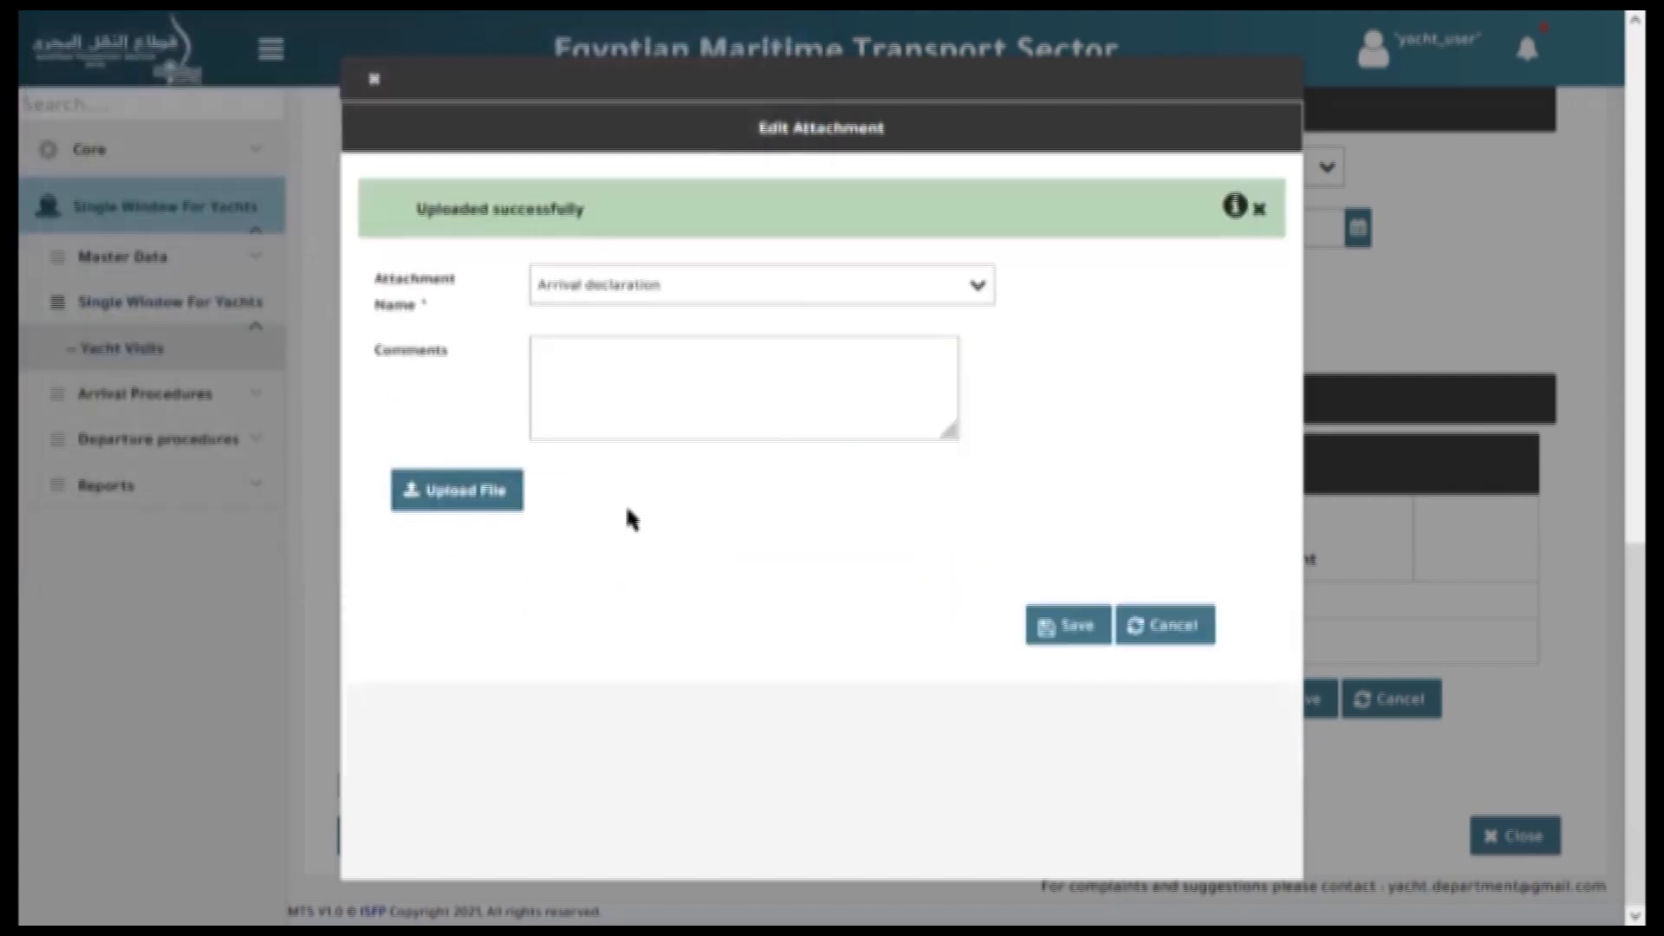
{"action": "left_click", "coordinate": [1071, 625]}
Add a Ship registration certificate attachment using the file مستند رسمي.jpg, save it and close the attachment form.
{"action": "left_click", "coordinate": [599, 294]}
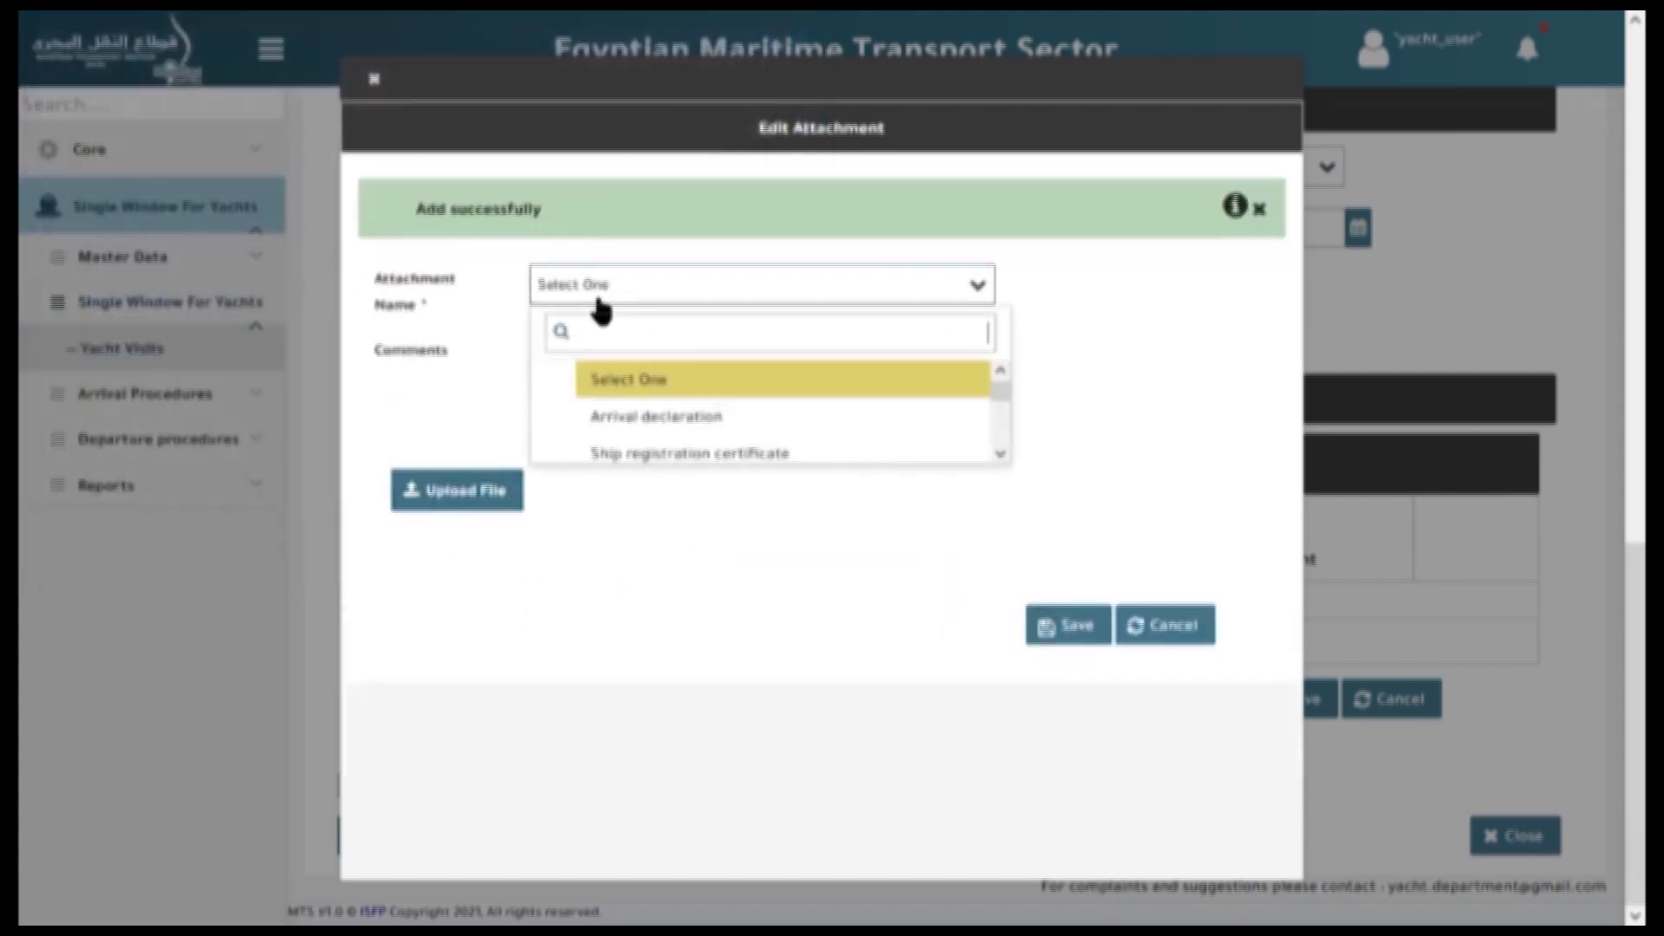
{"action": "left_click", "coordinate": [626, 453]}
{"action": "left_click", "coordinate": [485, 482]}
{"action": "left_click", "coordinate": [284, 213]}
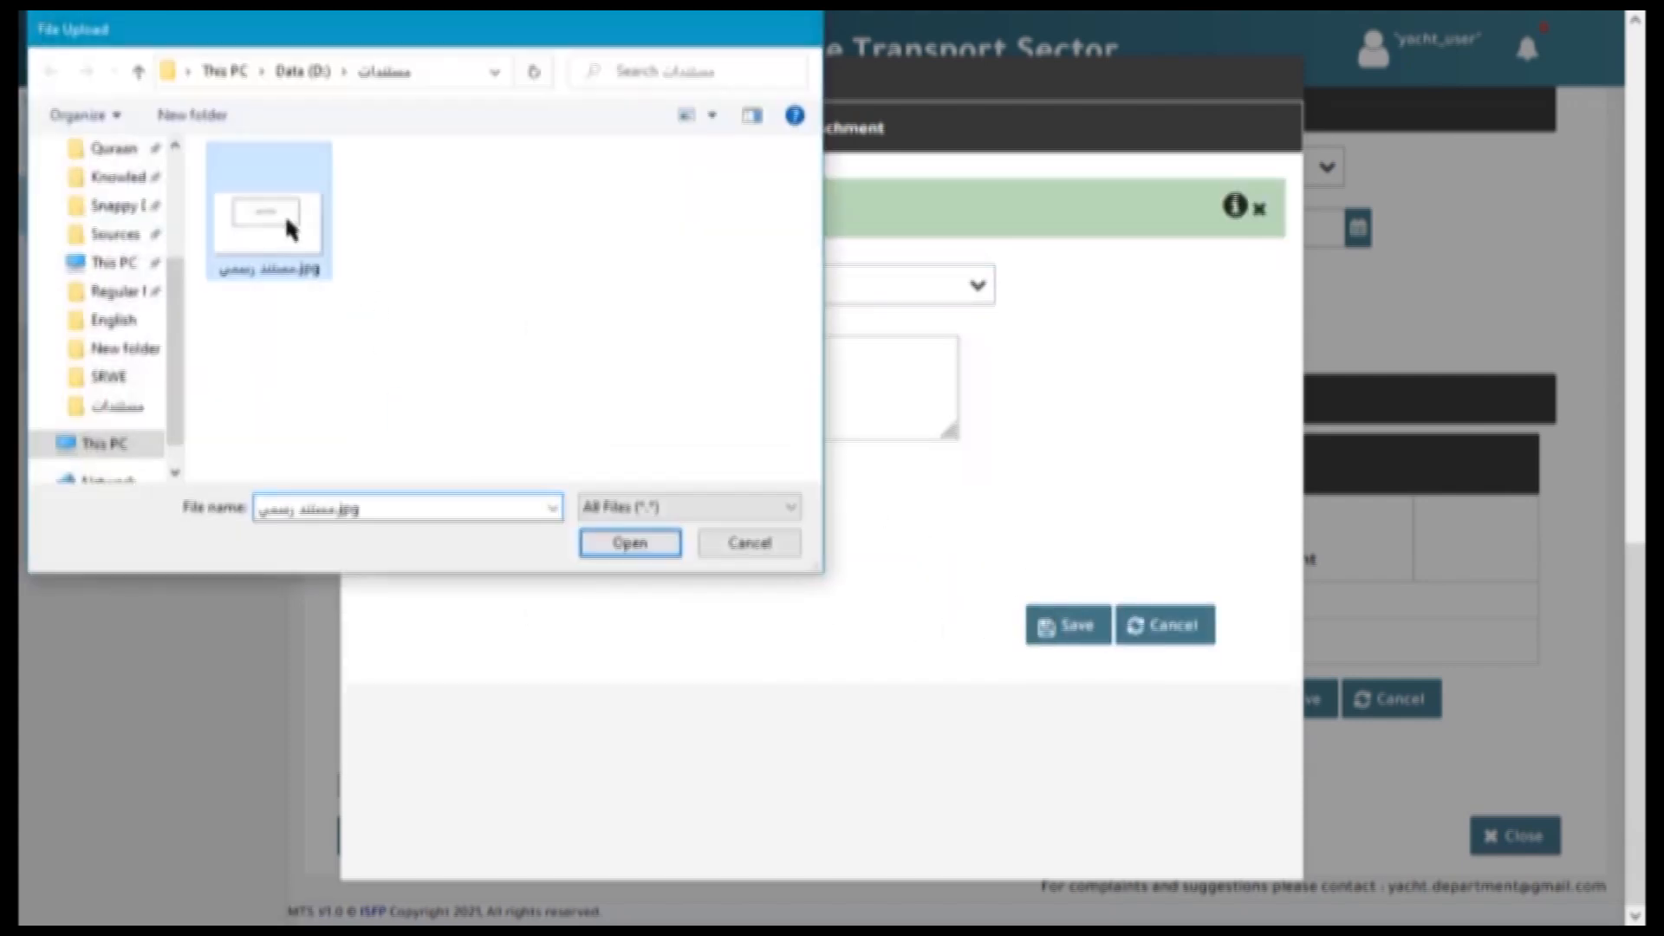
{"action": "double_click", "coordinate": [284, 213]}
{"action": "left_click", "coordinate": [1046, 631]}
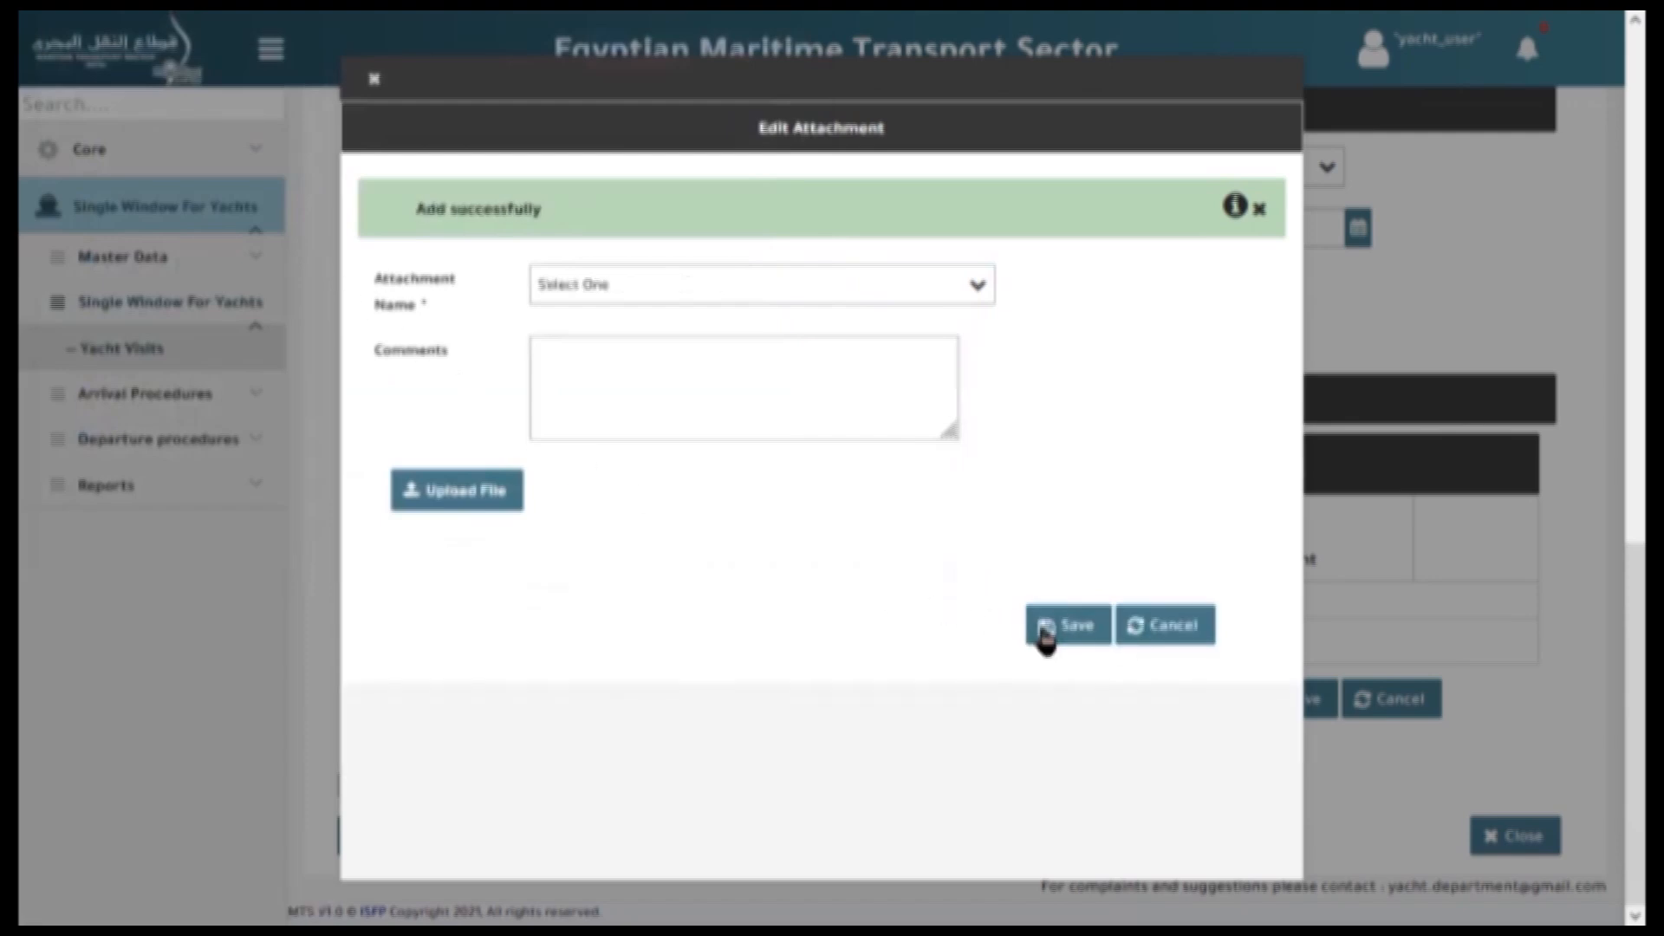
{"action": "left_click", "coordinate": [375, 81]}
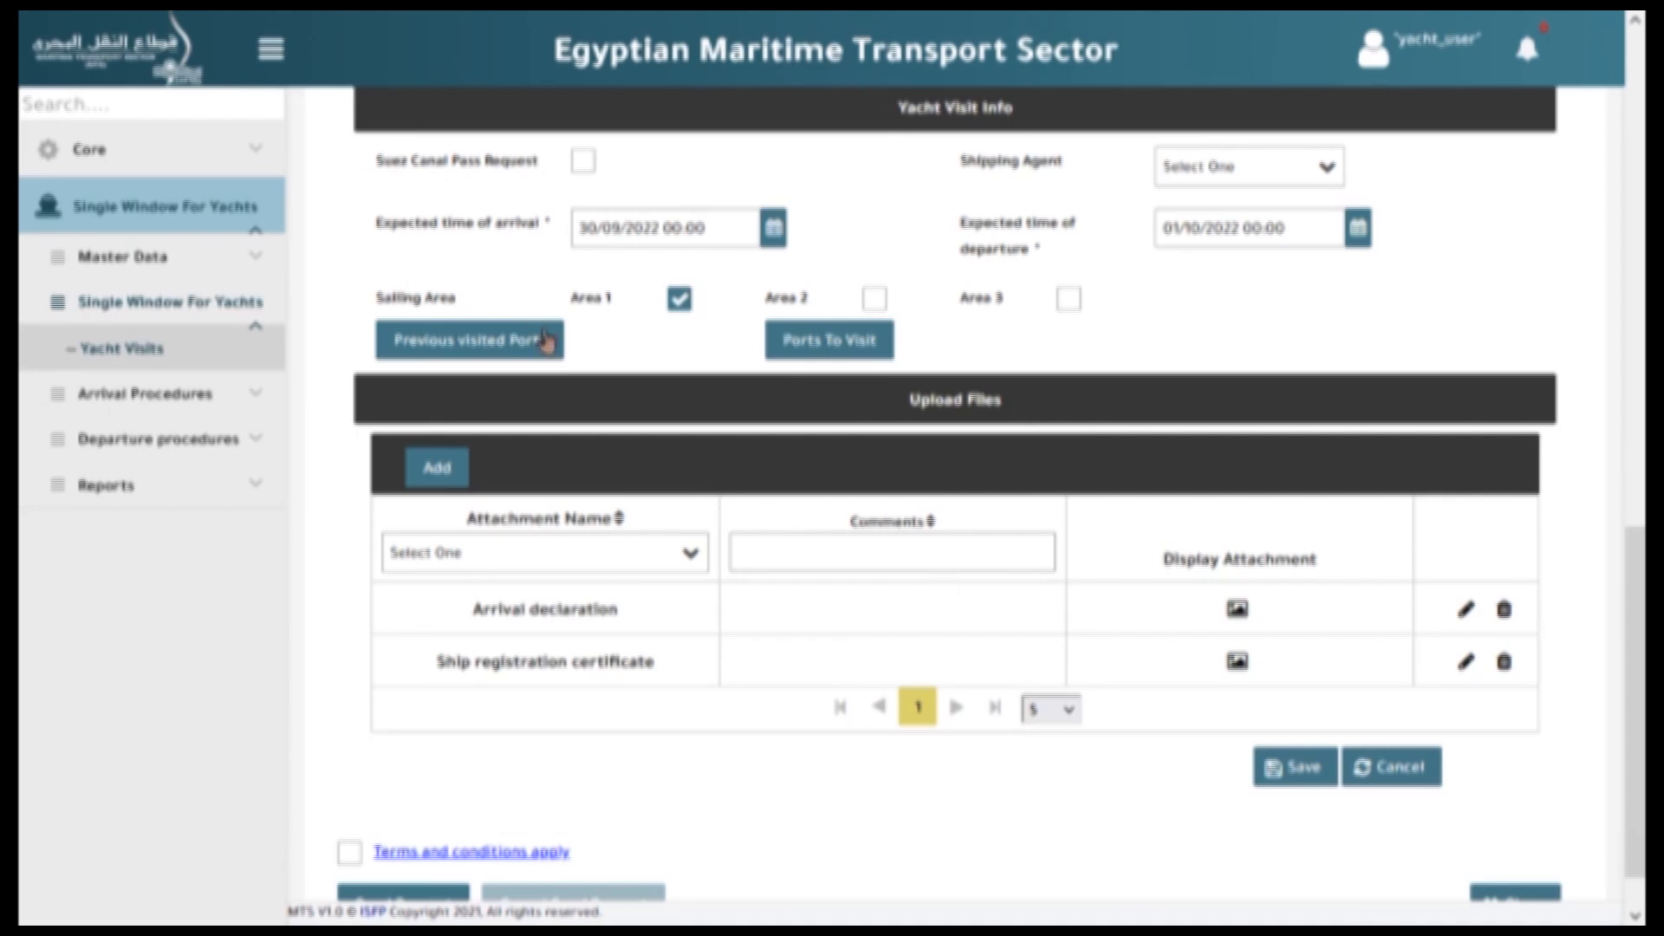
Accept the terms and conditions and save the yacht visit request.
{"action": "left_click", "coordinate": [349, 854]}
{"action": "left_click", "coordinate": [1291, 789]}
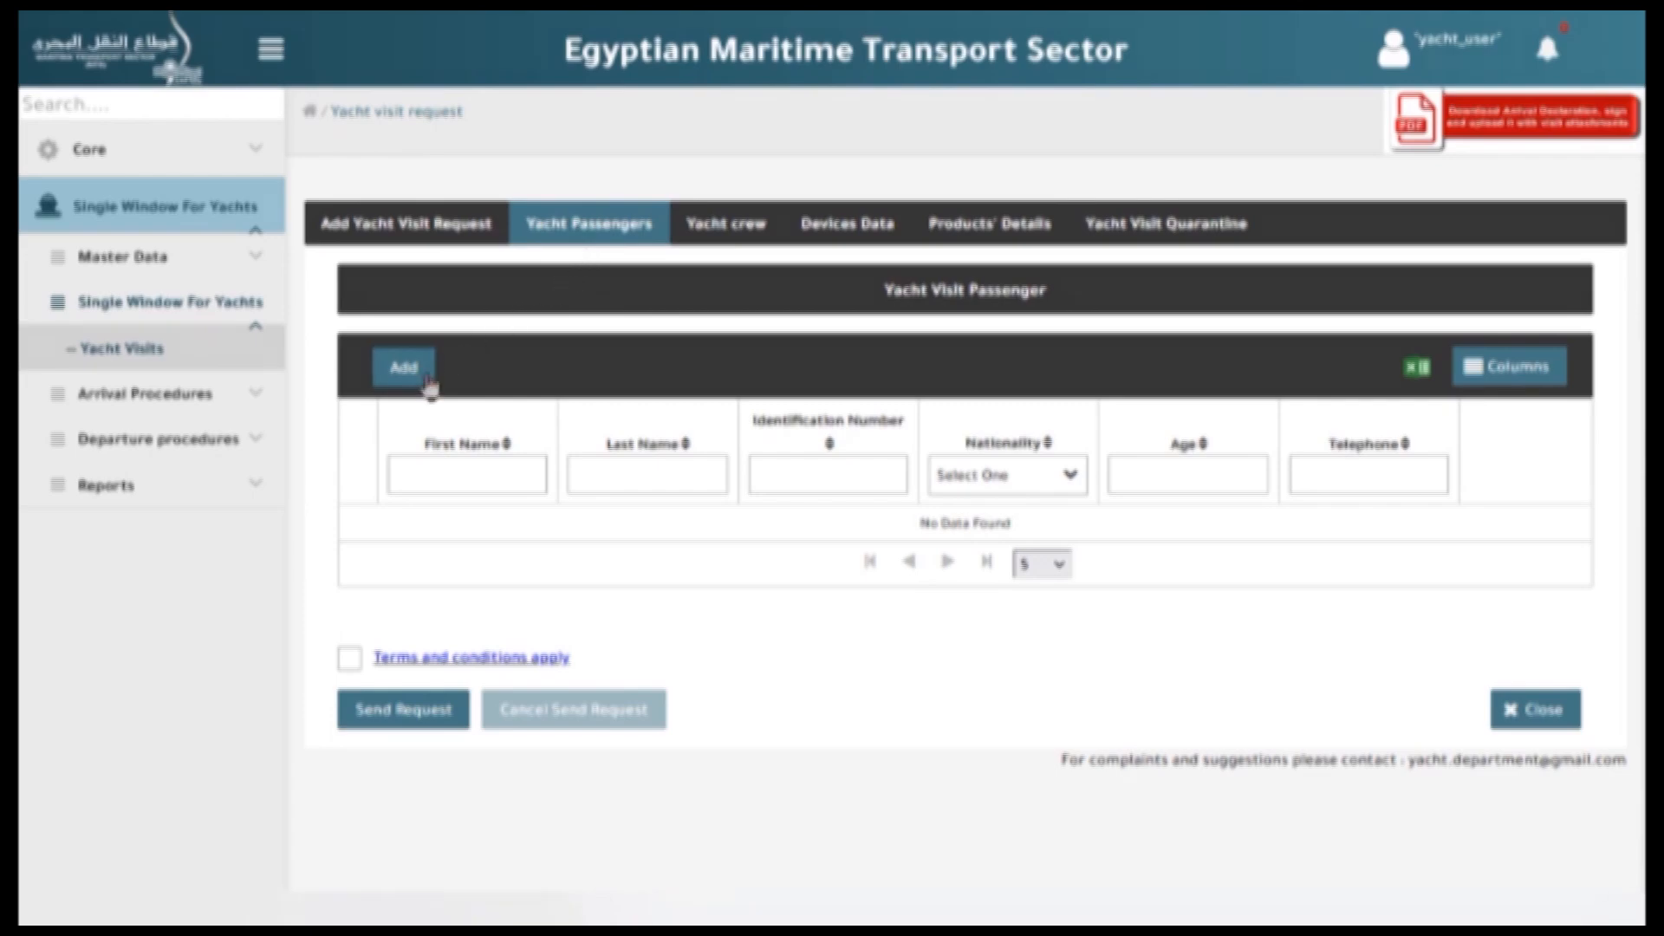
Start a yacht passenger record and save United Arab Emirates as the passenger's previous country.
{"action": "left_click", "coordinate": [417, 388]}
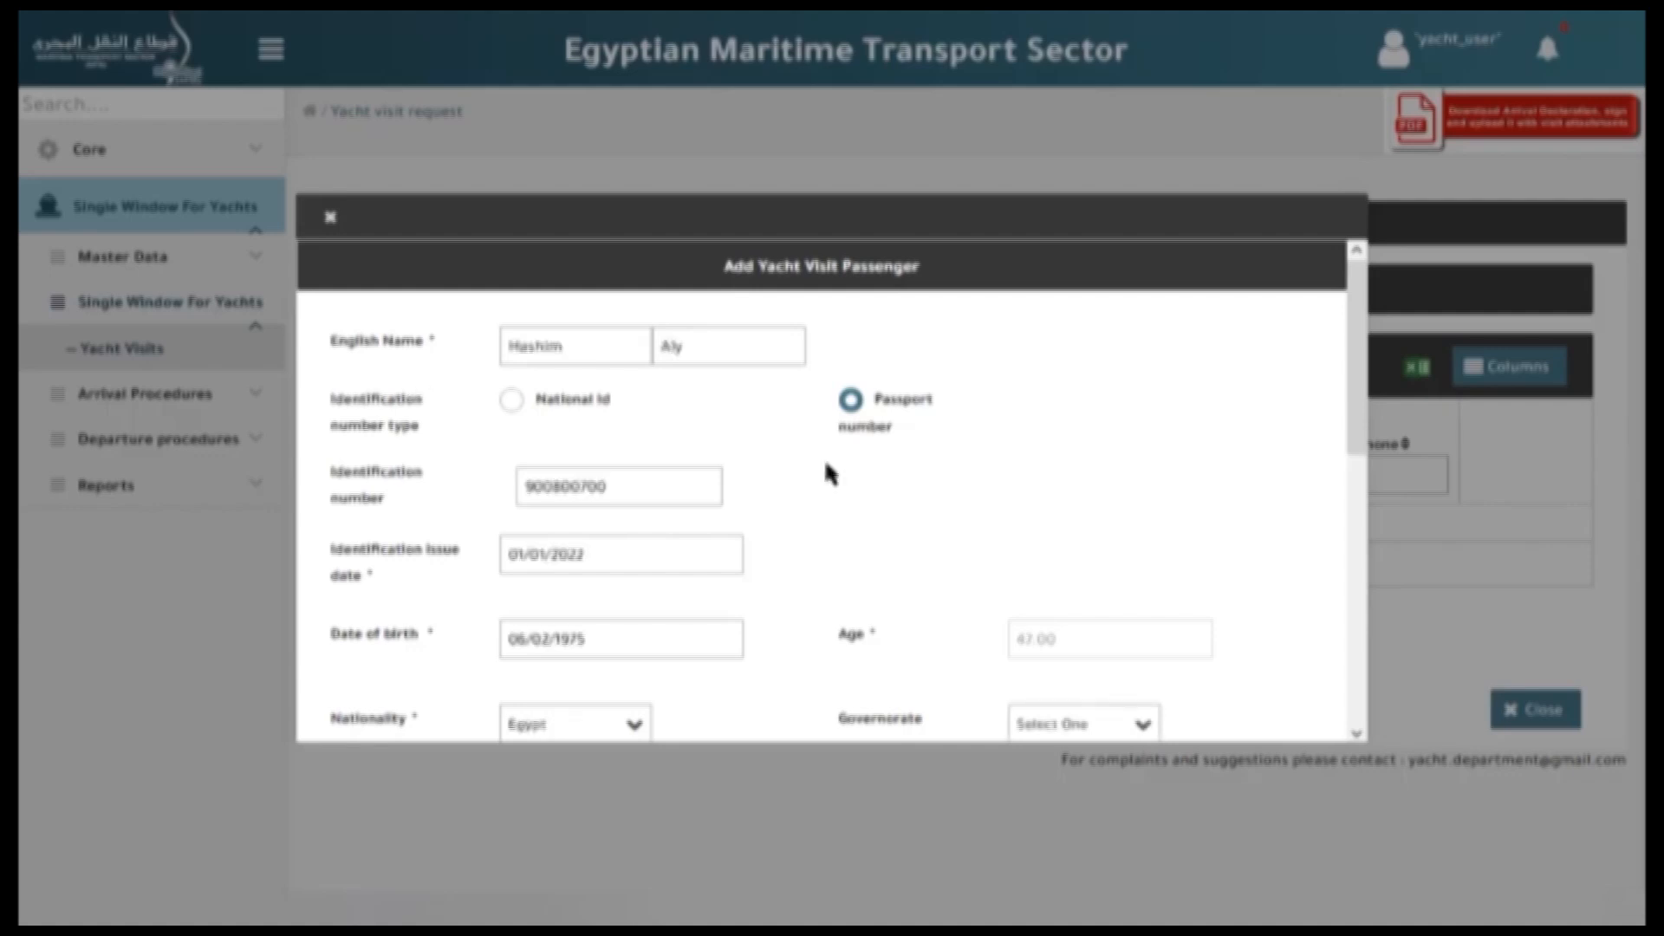
{"action": "scroll", "coordinate": [828, 472], "scroll_direction": "down", "scroll_amount": 5}
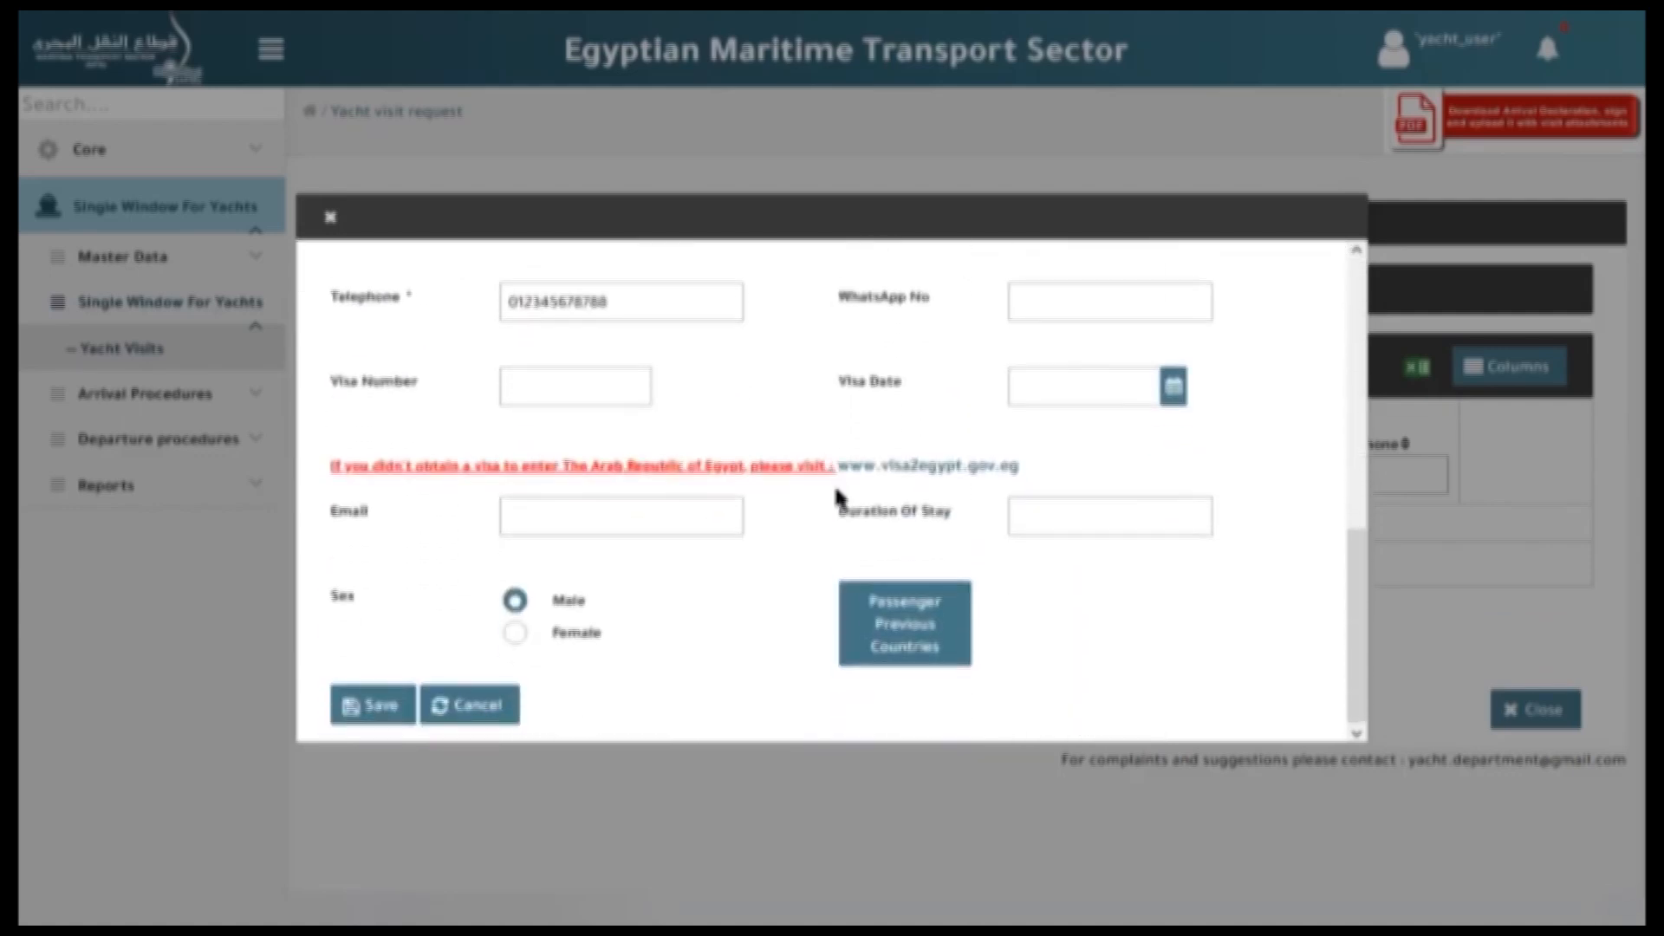
{"action": "left_click", "coordinate": [903, 647]}
{"action": "left_click", "coordinate": [1116, 468]}
{"action": "left_click", "coordinate": [1230, 197]}
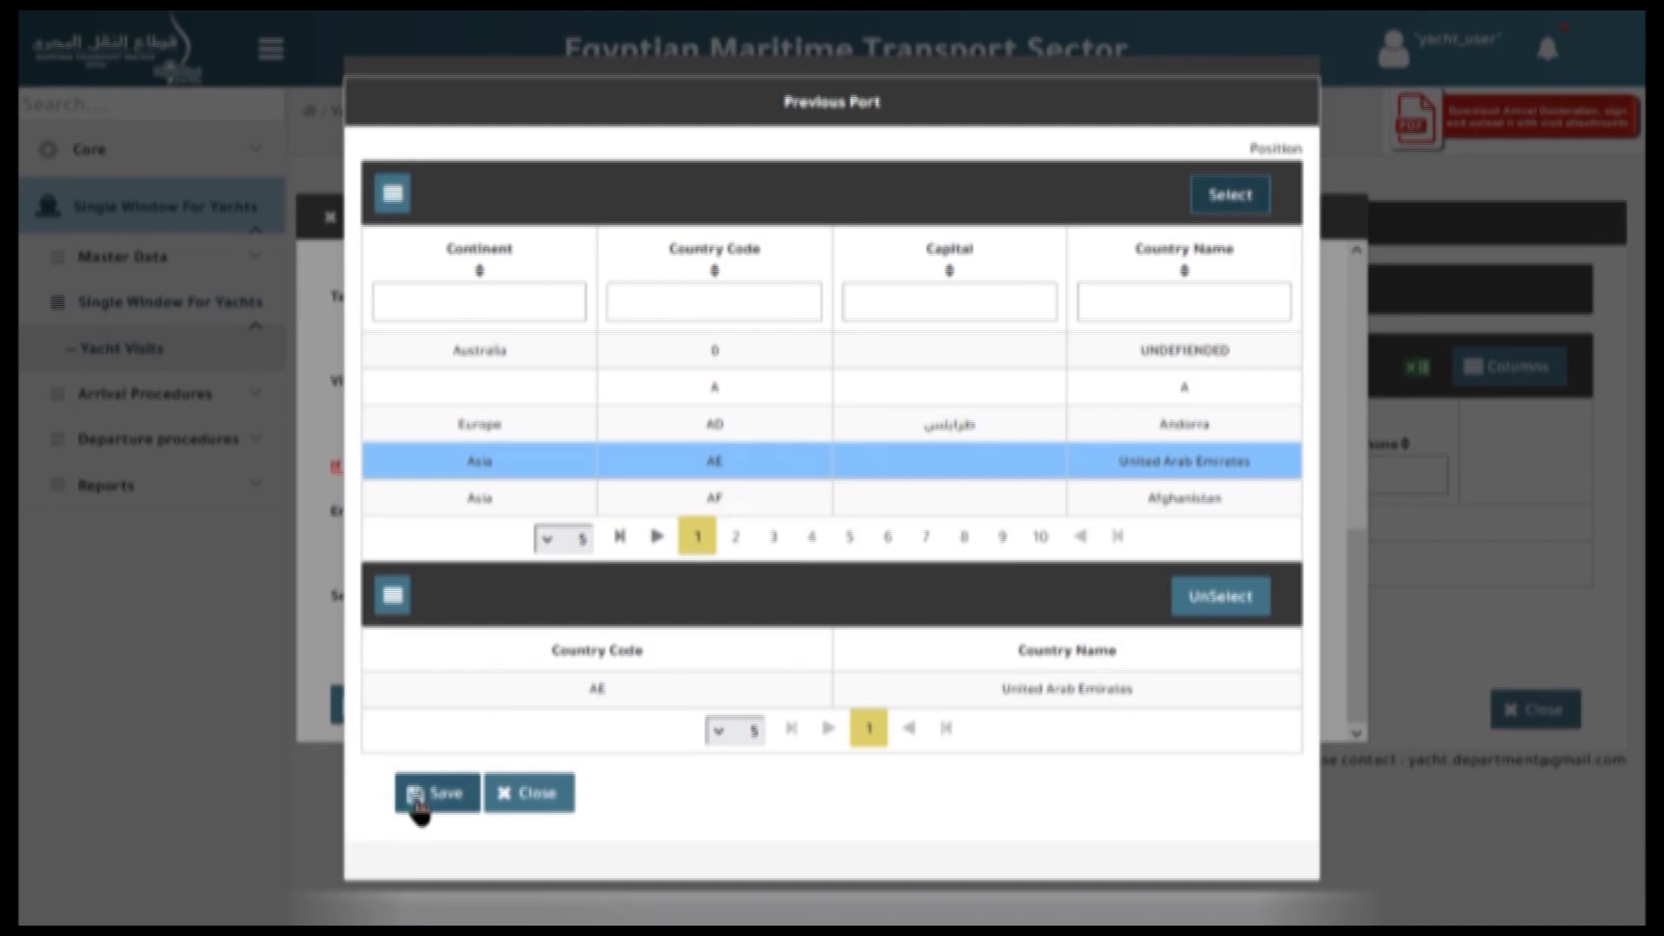
{"action": "left_click", "coordinate": [530, 796]}
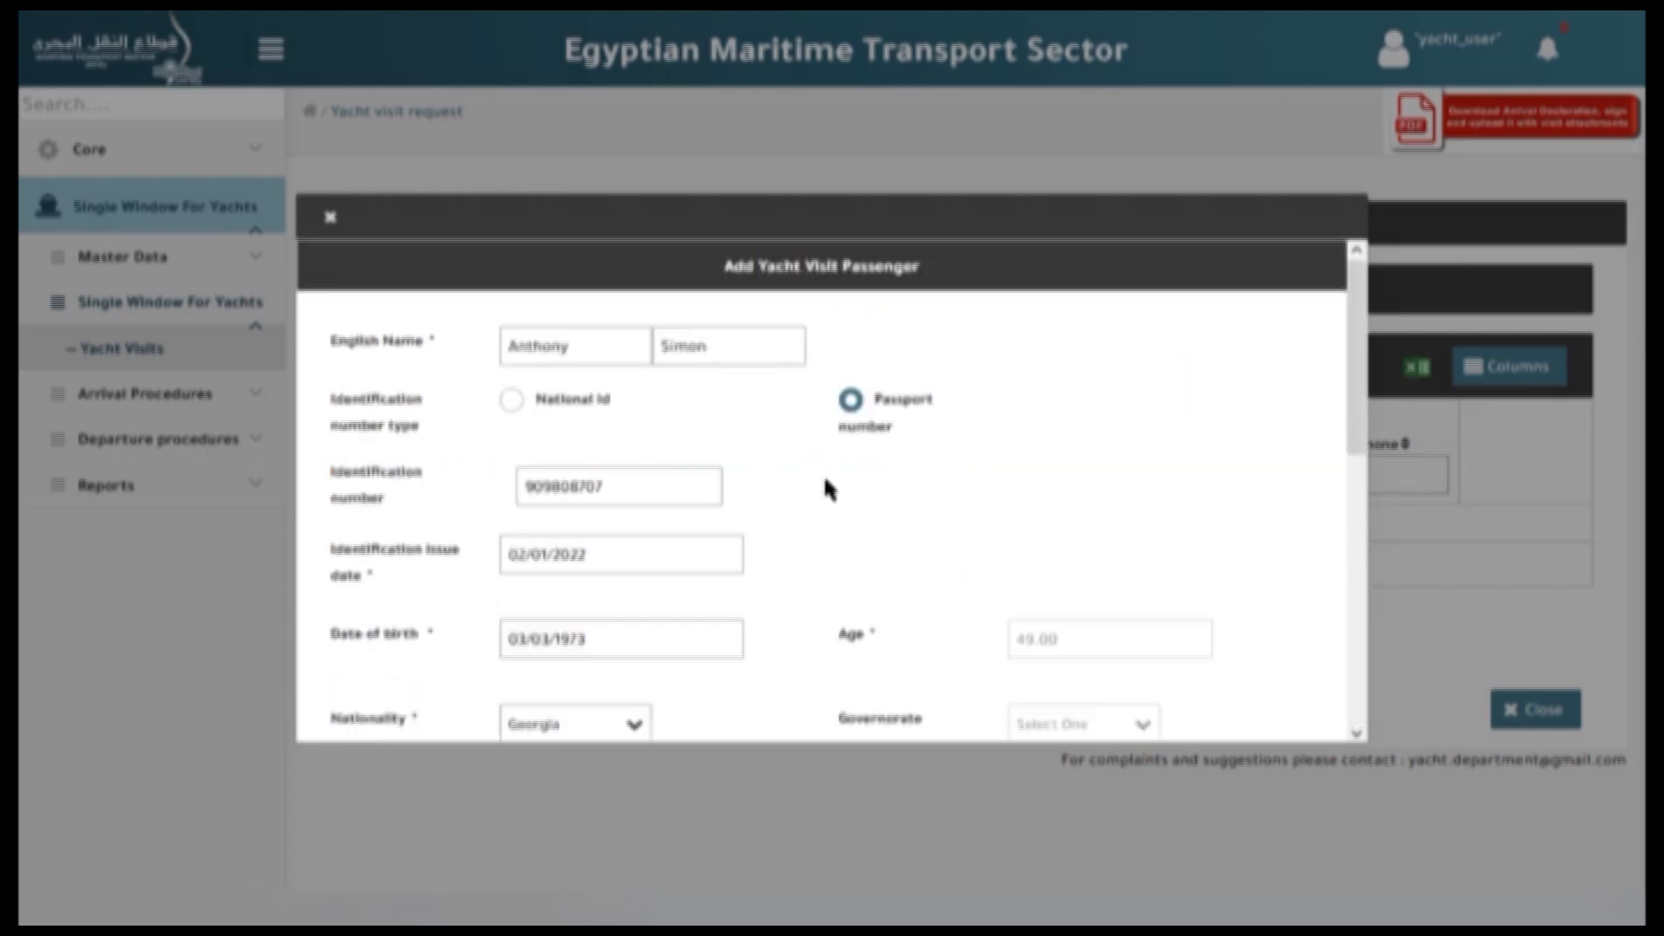
Save United Arab Emirates as the Georgian passenger's previous country, then save the passenger record and close its form.
{"action": "scroll", "coordinate": [824, 482], "scroll_direction": "down", "scroll_amount": 10}
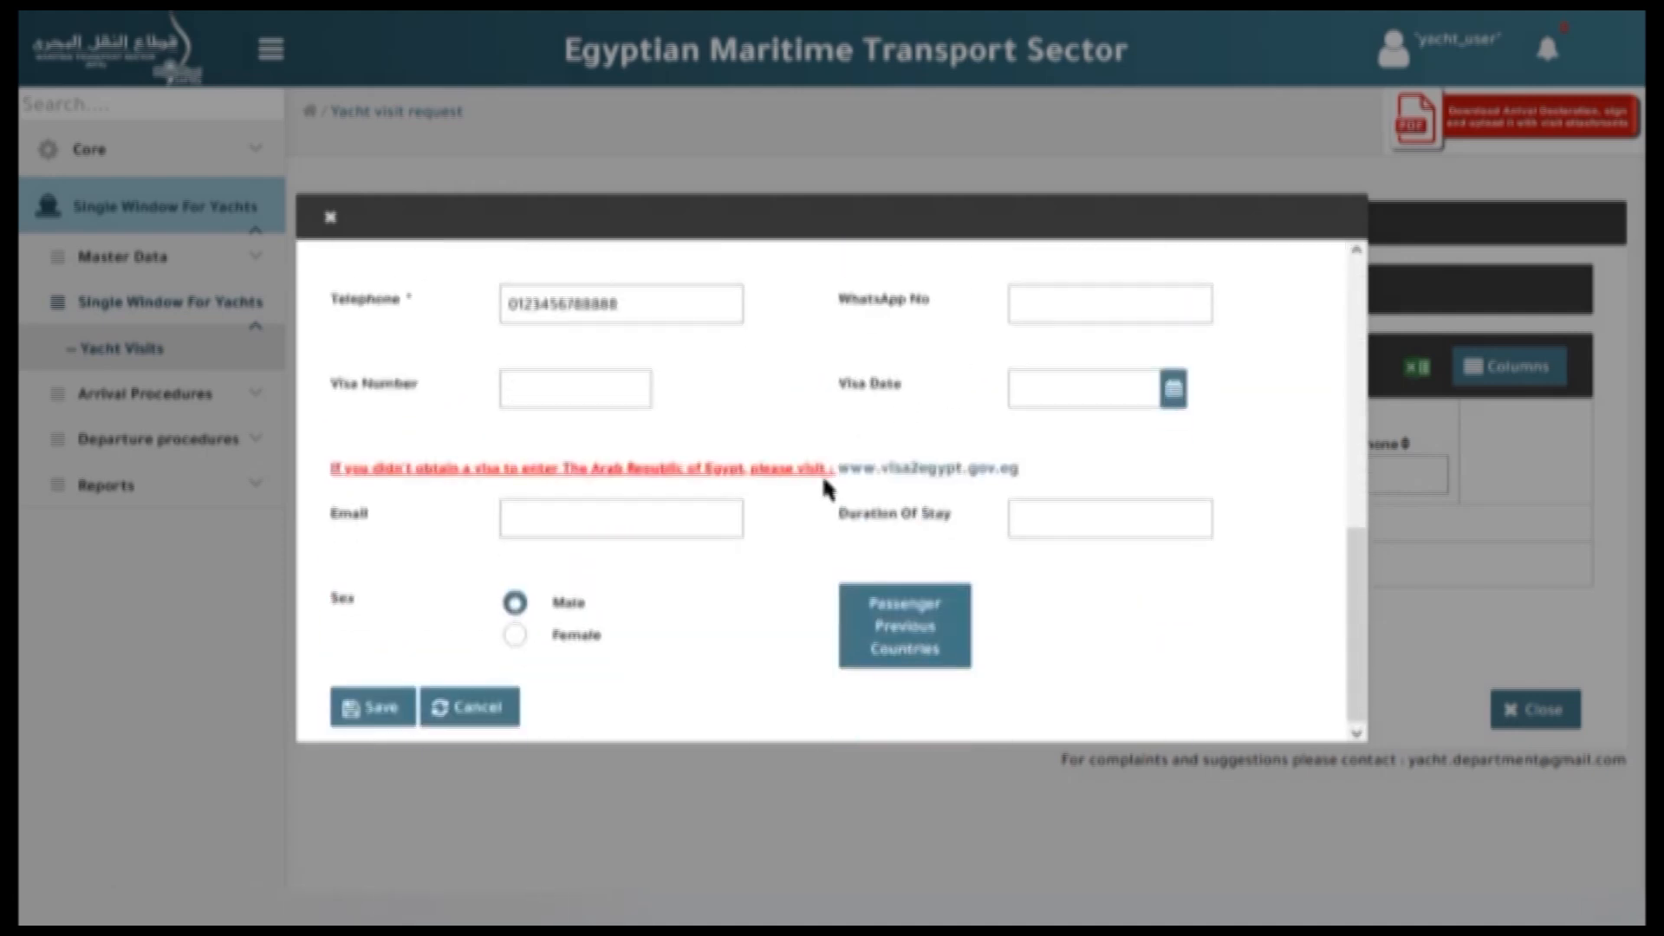
{"action": "left_click", "coordinate": [883, 641]}
{"action": "left_click", "coordinate": [1107, 465]}
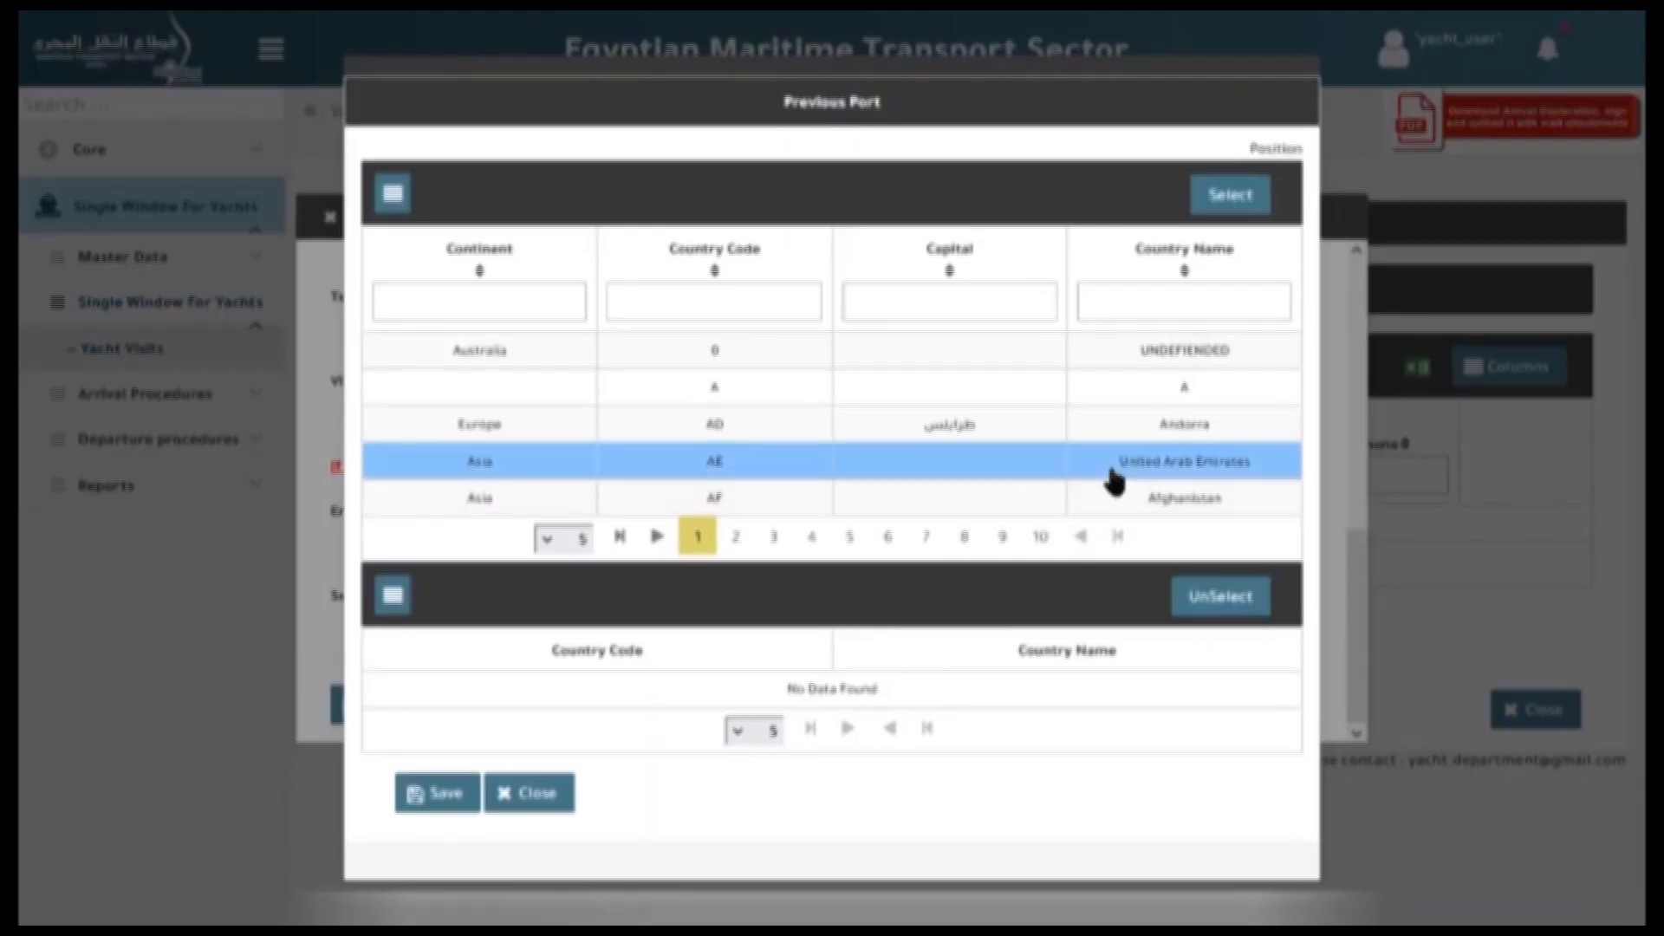
{"action": "left_click", "coordinate": [1230, 196]}
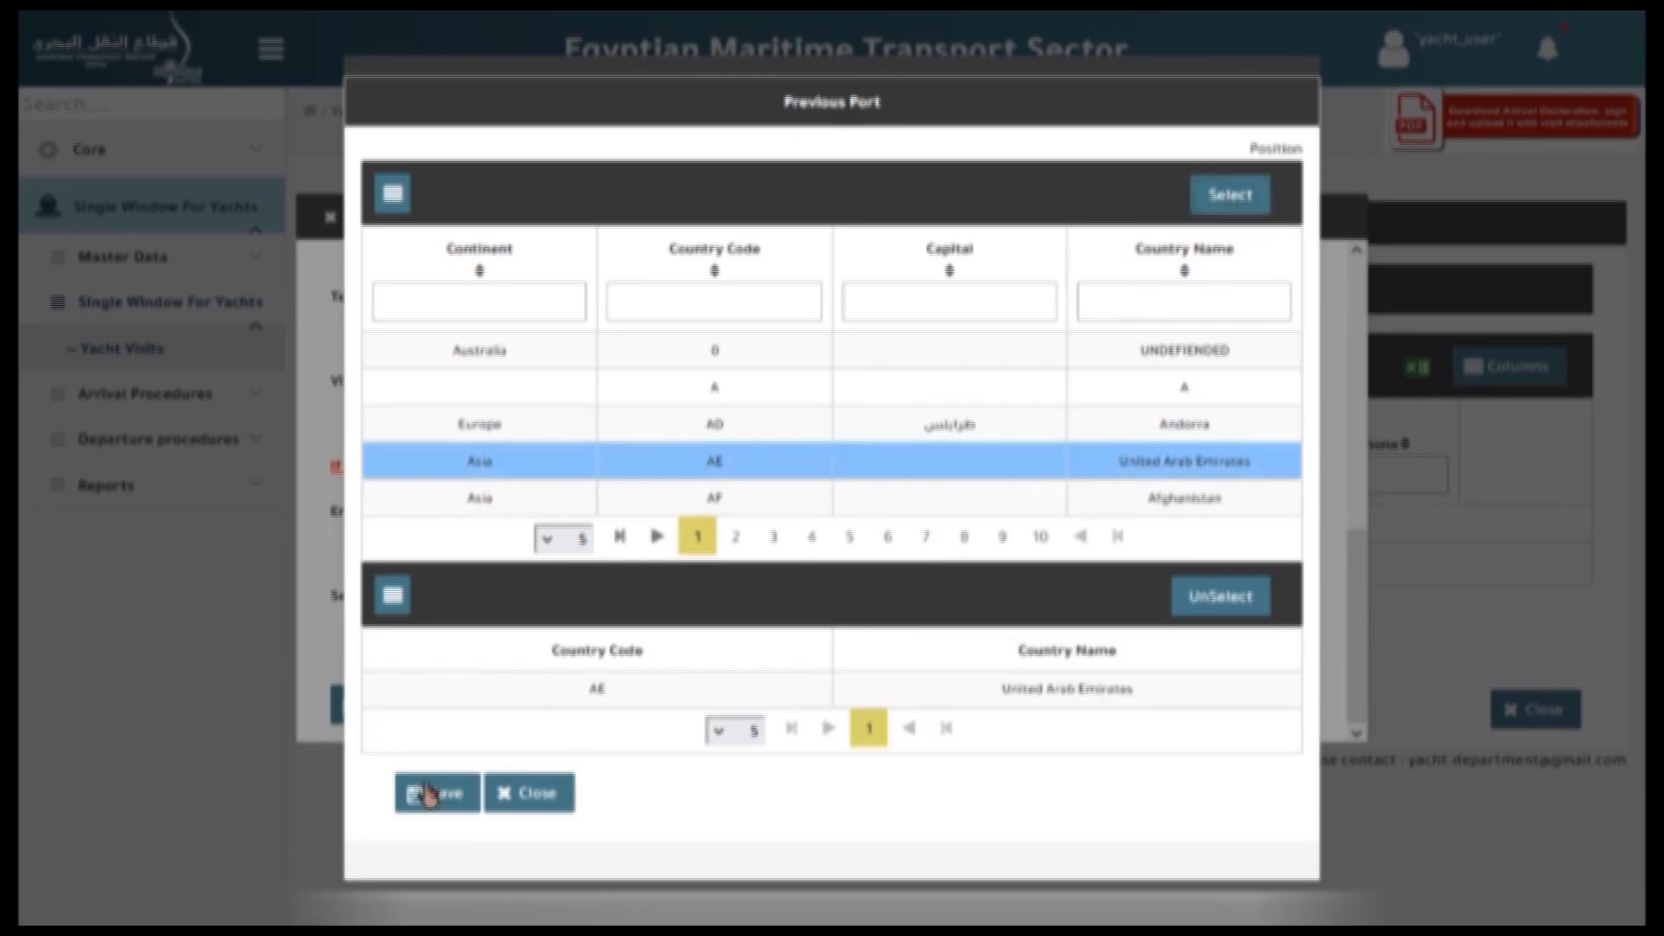
{"action": "left_click", "coordinate": [534, 801]}
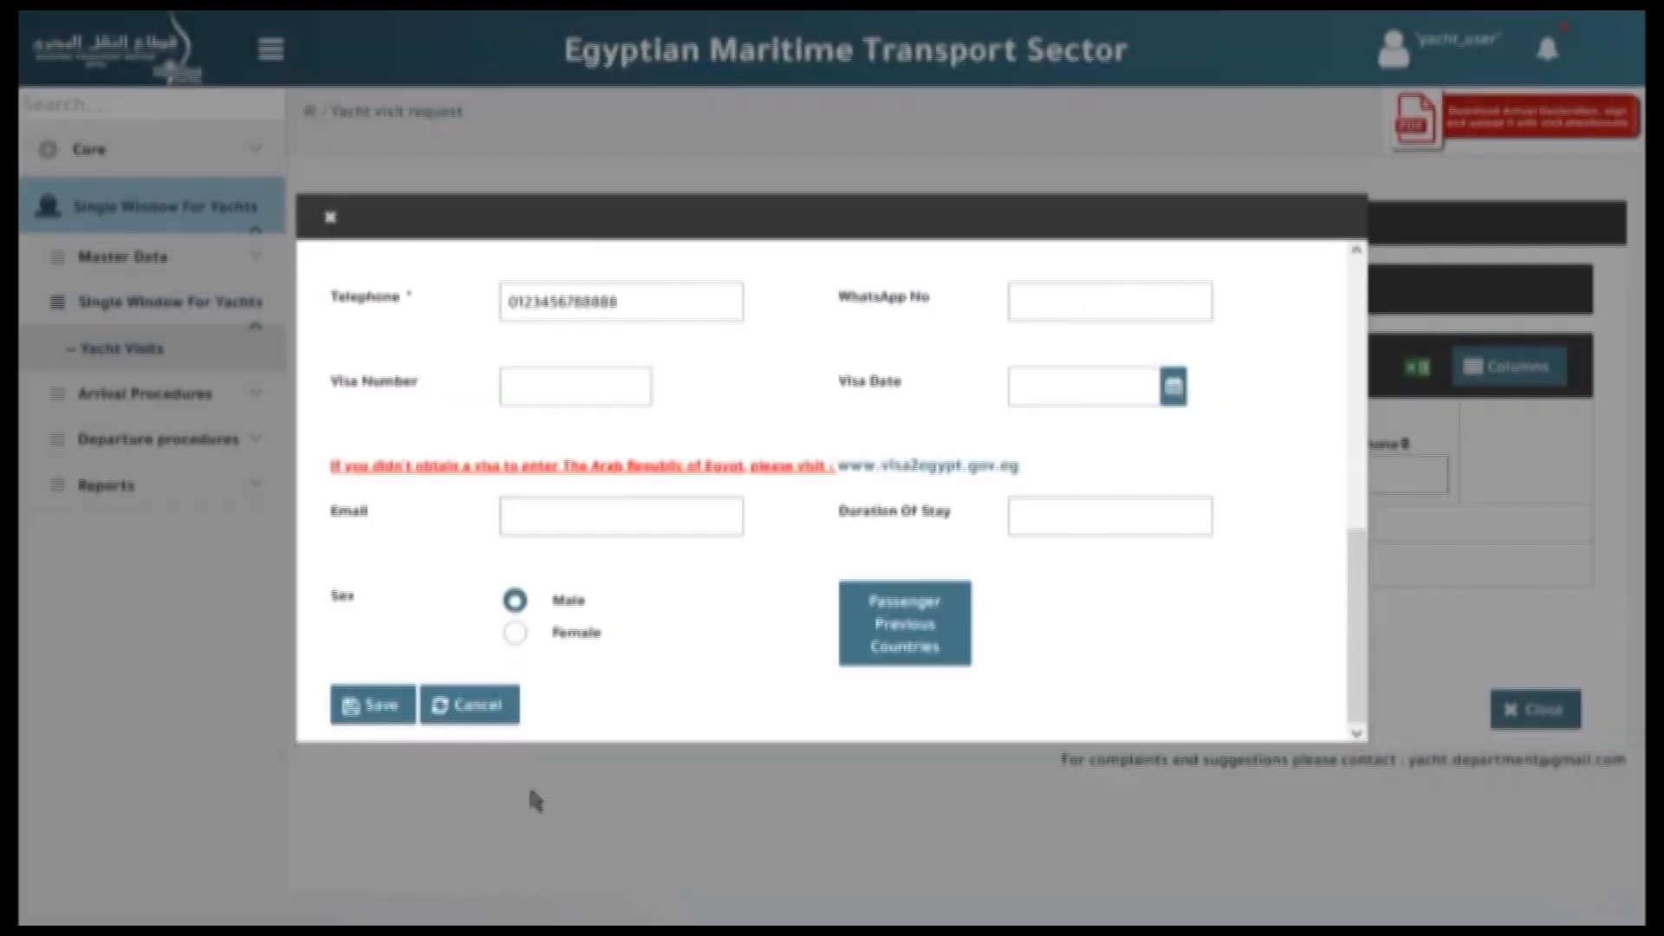
{"action": "left_click", "coordinate": [382, 706]}
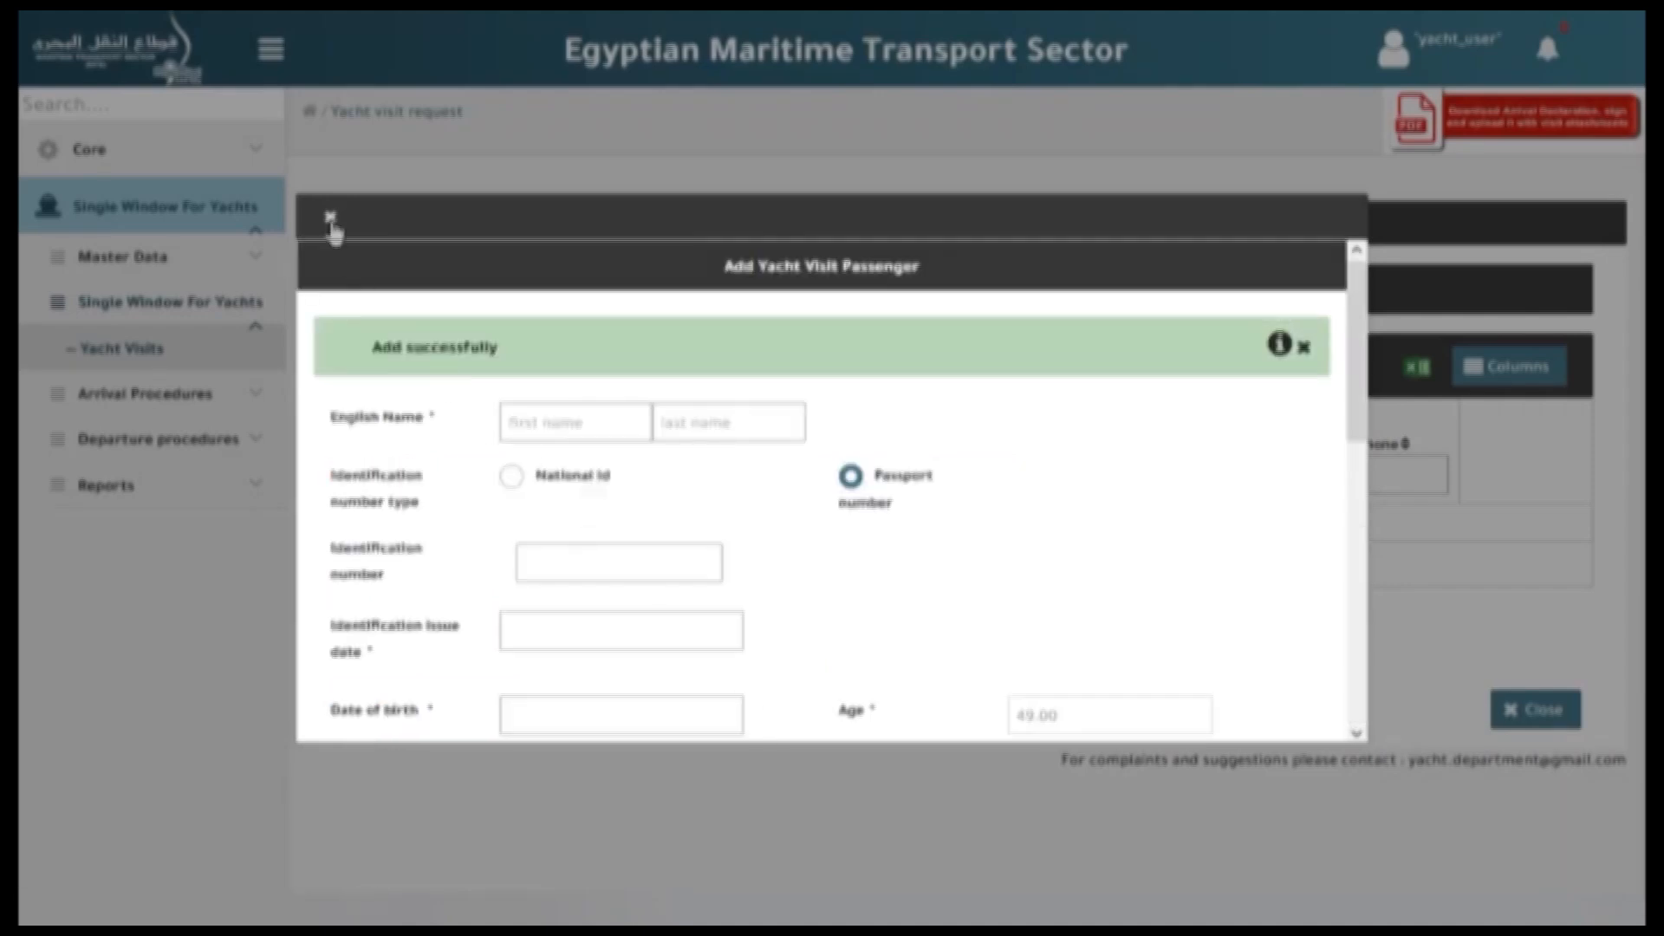
{"action": "left_click", "coordinate": [330, 220]}
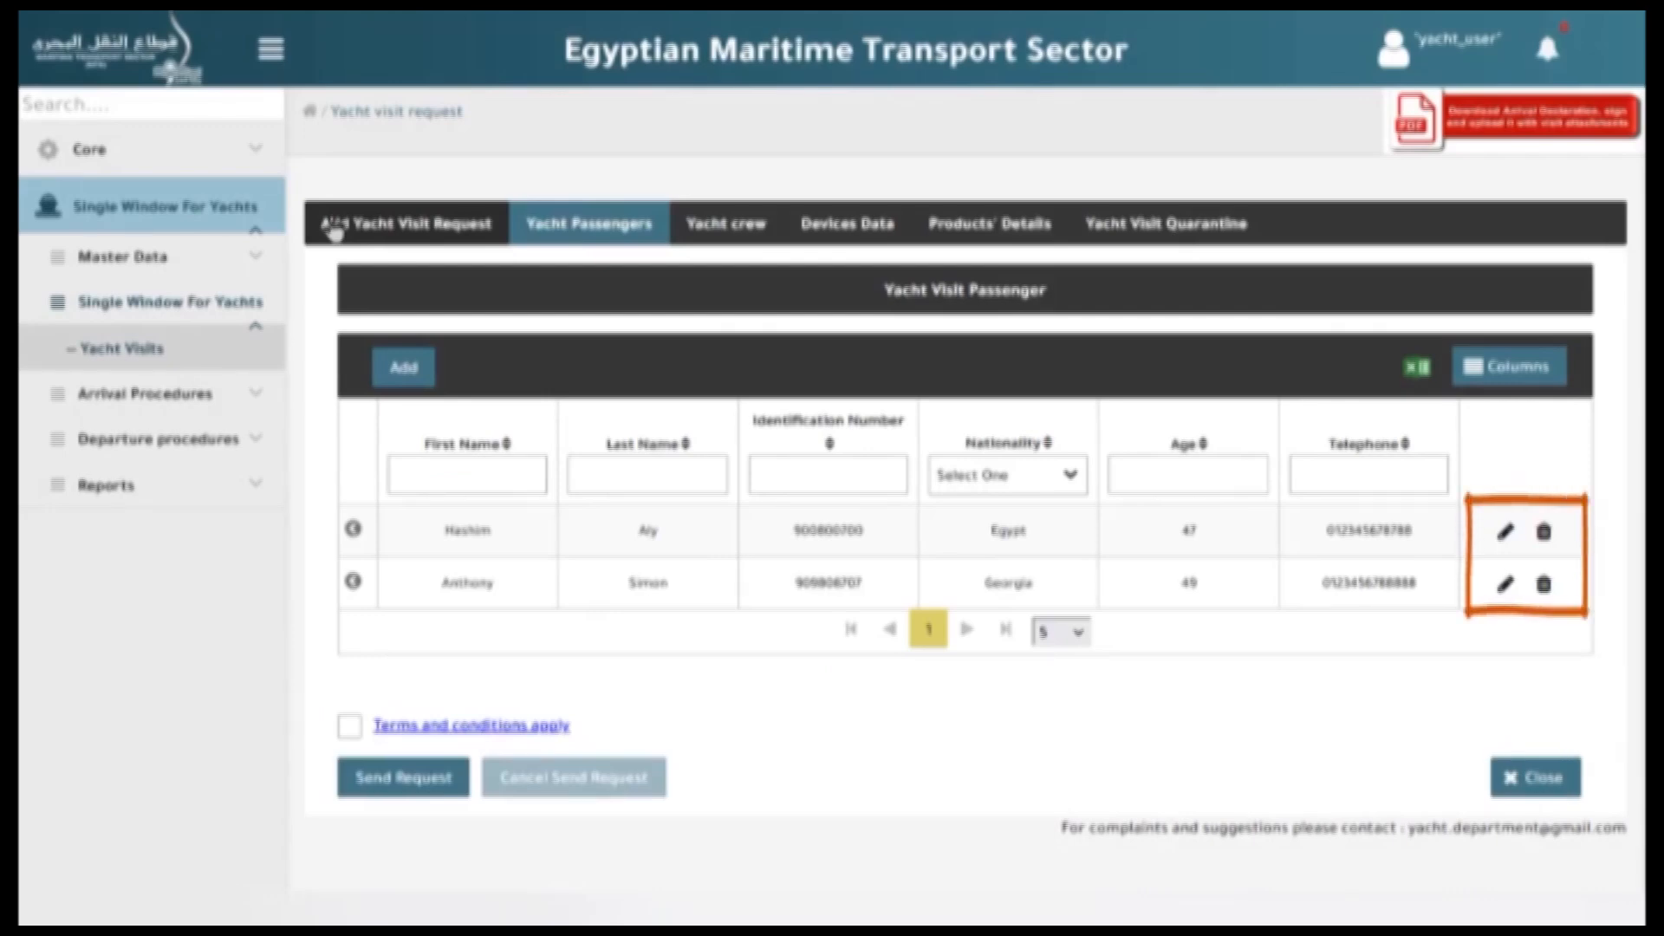
Add an Identification Number/ Passport Number attachment to the Egyptian passenger by uploading its file, save it and close the attachment form.
{"action": "left_click", "coordinate": [961, 535]}
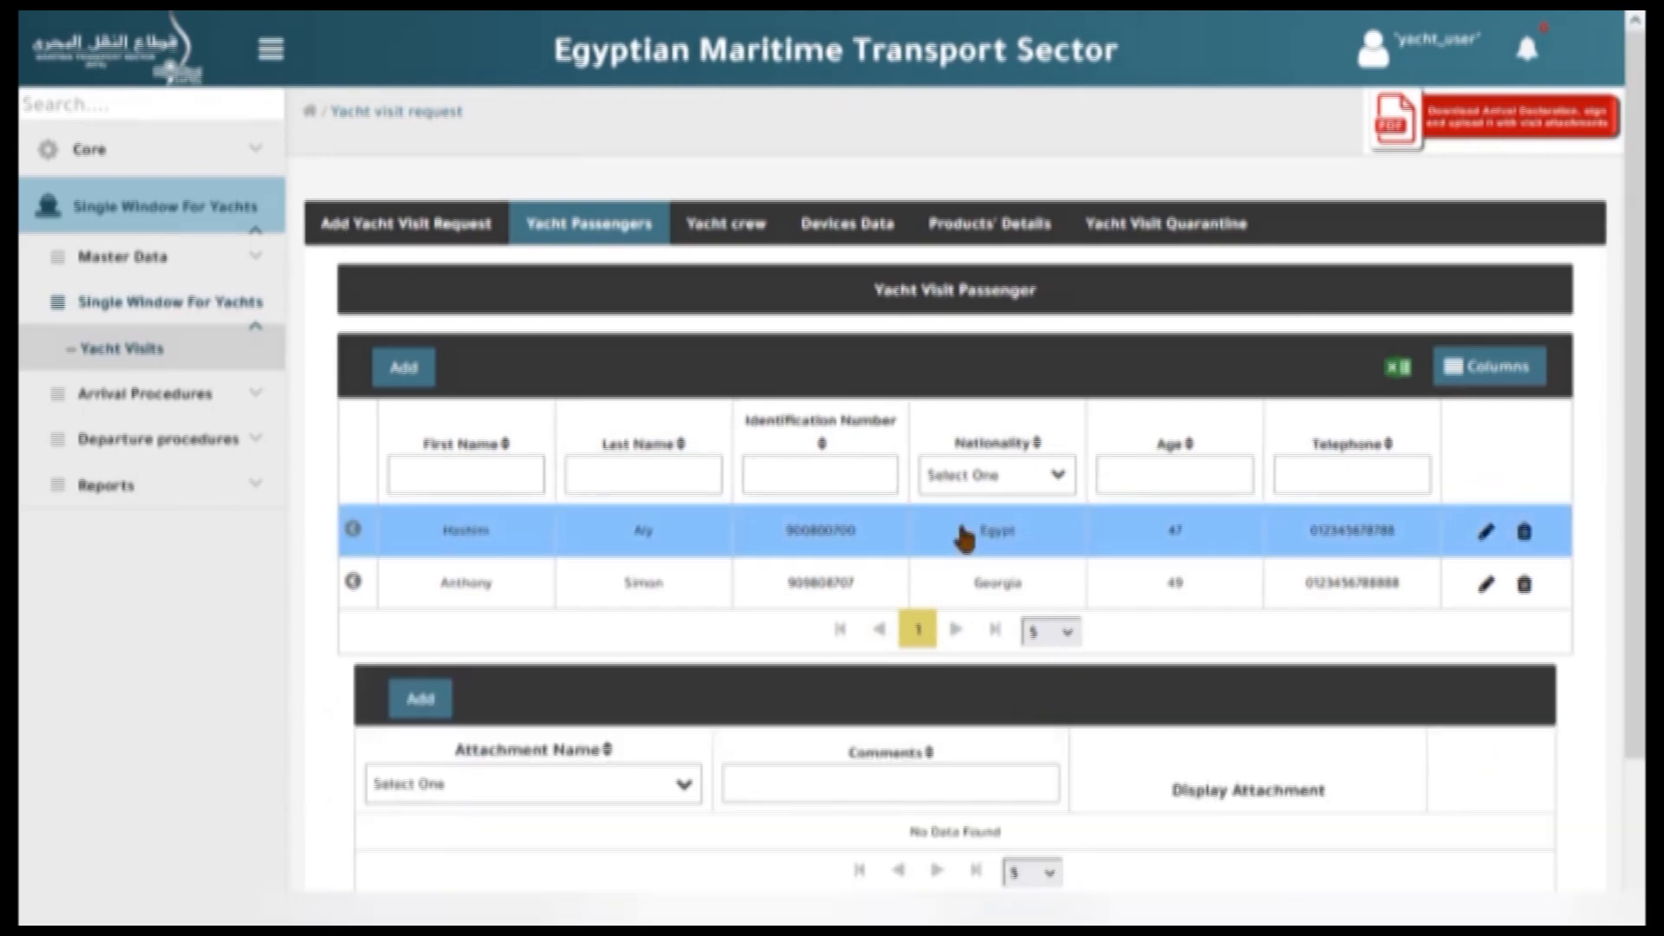
{"action": "left_click", "coordinate": [422, 699]}
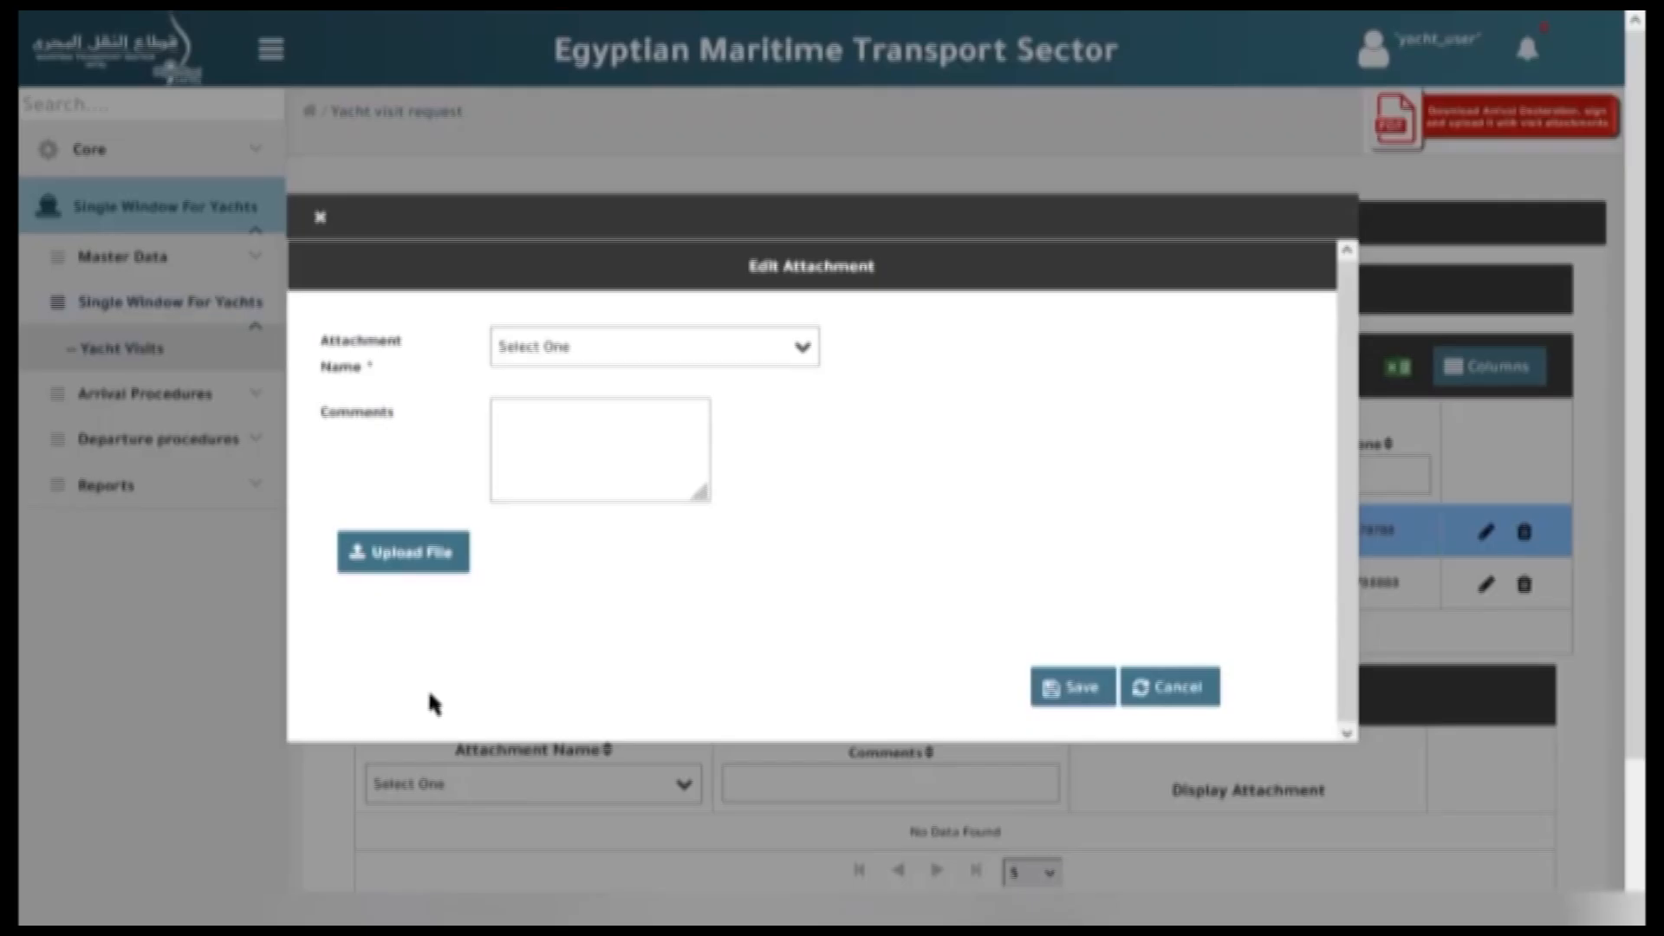
{"action": "left_click", "coordinate": [649, 351]}
{"action": "scroll", "coordinate": [658, 459], "scroll_direction": "down", "scroll_amount": 5}
{"action": "left_click", "coordinate": [684, 472]}
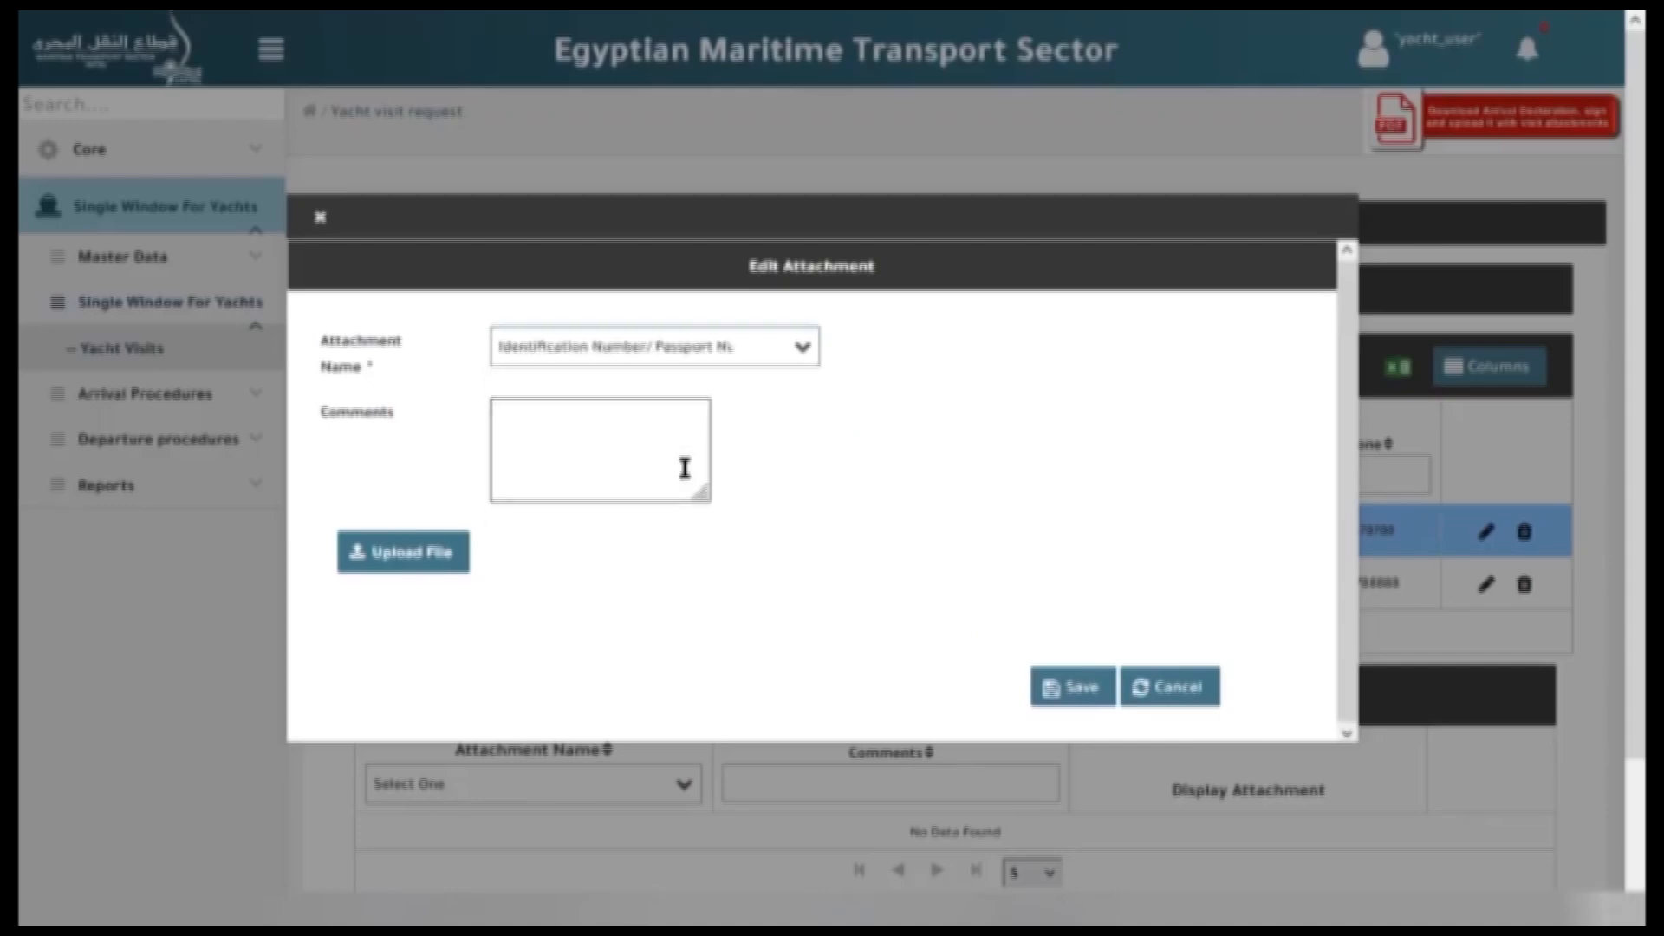
{"action": "left_click", "coordinate": [401, 564]}
{"action": "left_click", "coordinate": [263, 216]}
{"action": "left_click", "coordinate": [622, 544]}
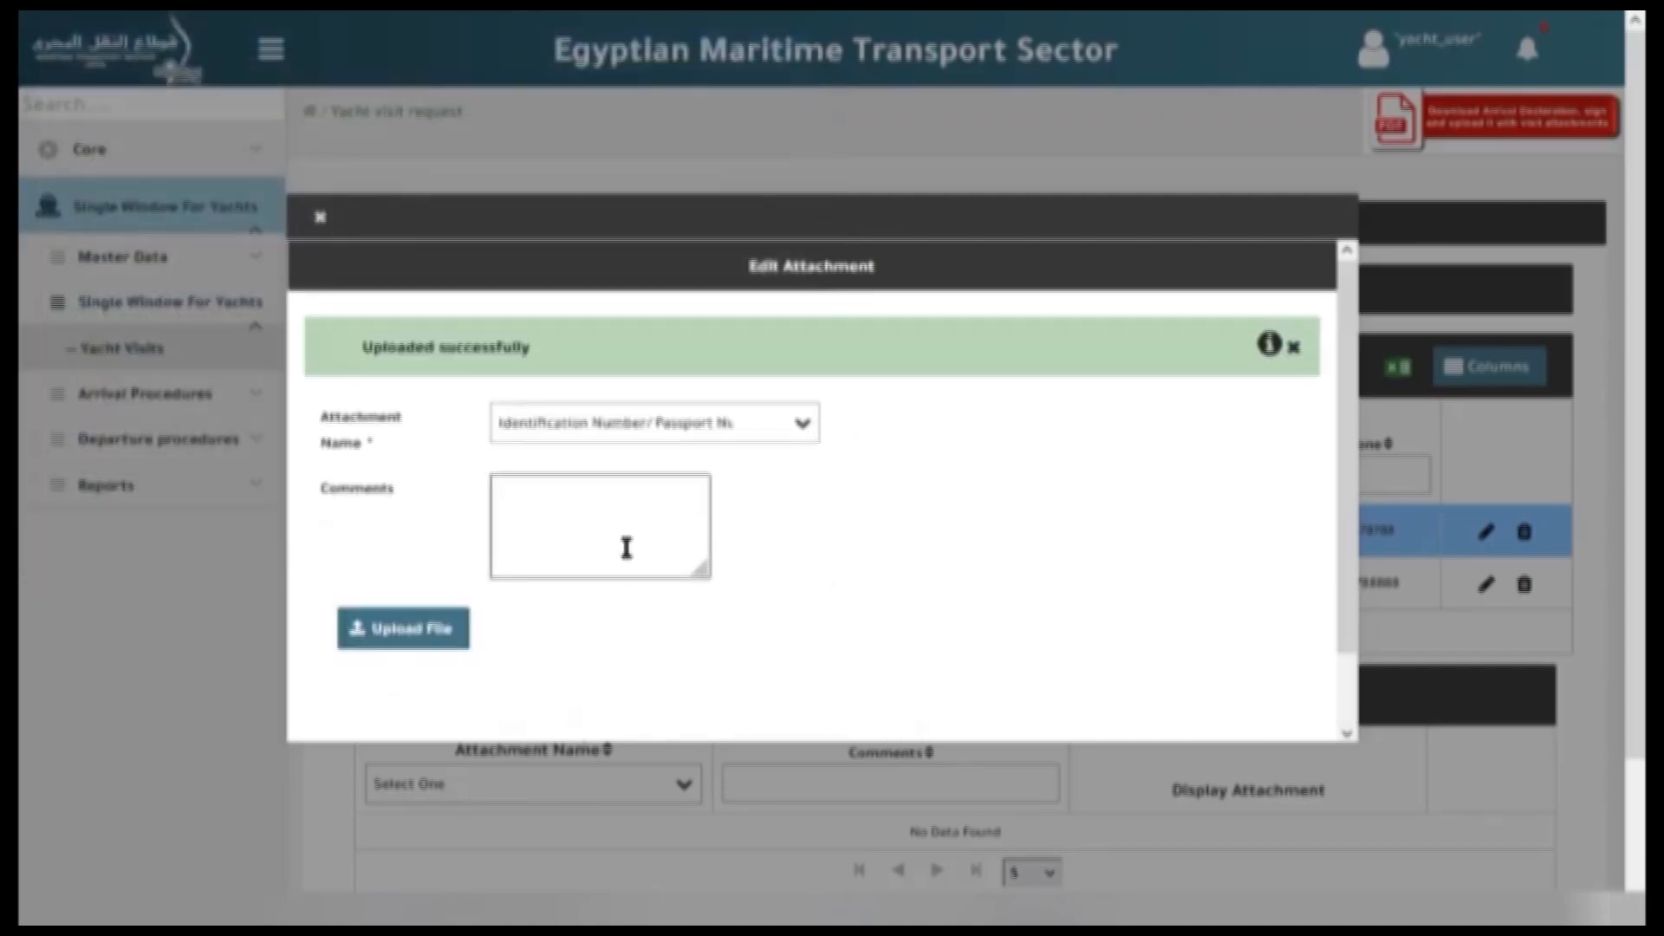
{"action": "scroll", "coordinate": [953, 624], "scroll_direction": "down", "scroll_amount": 1}
{"action": "left_click", "coordinate": [1055, 686]}
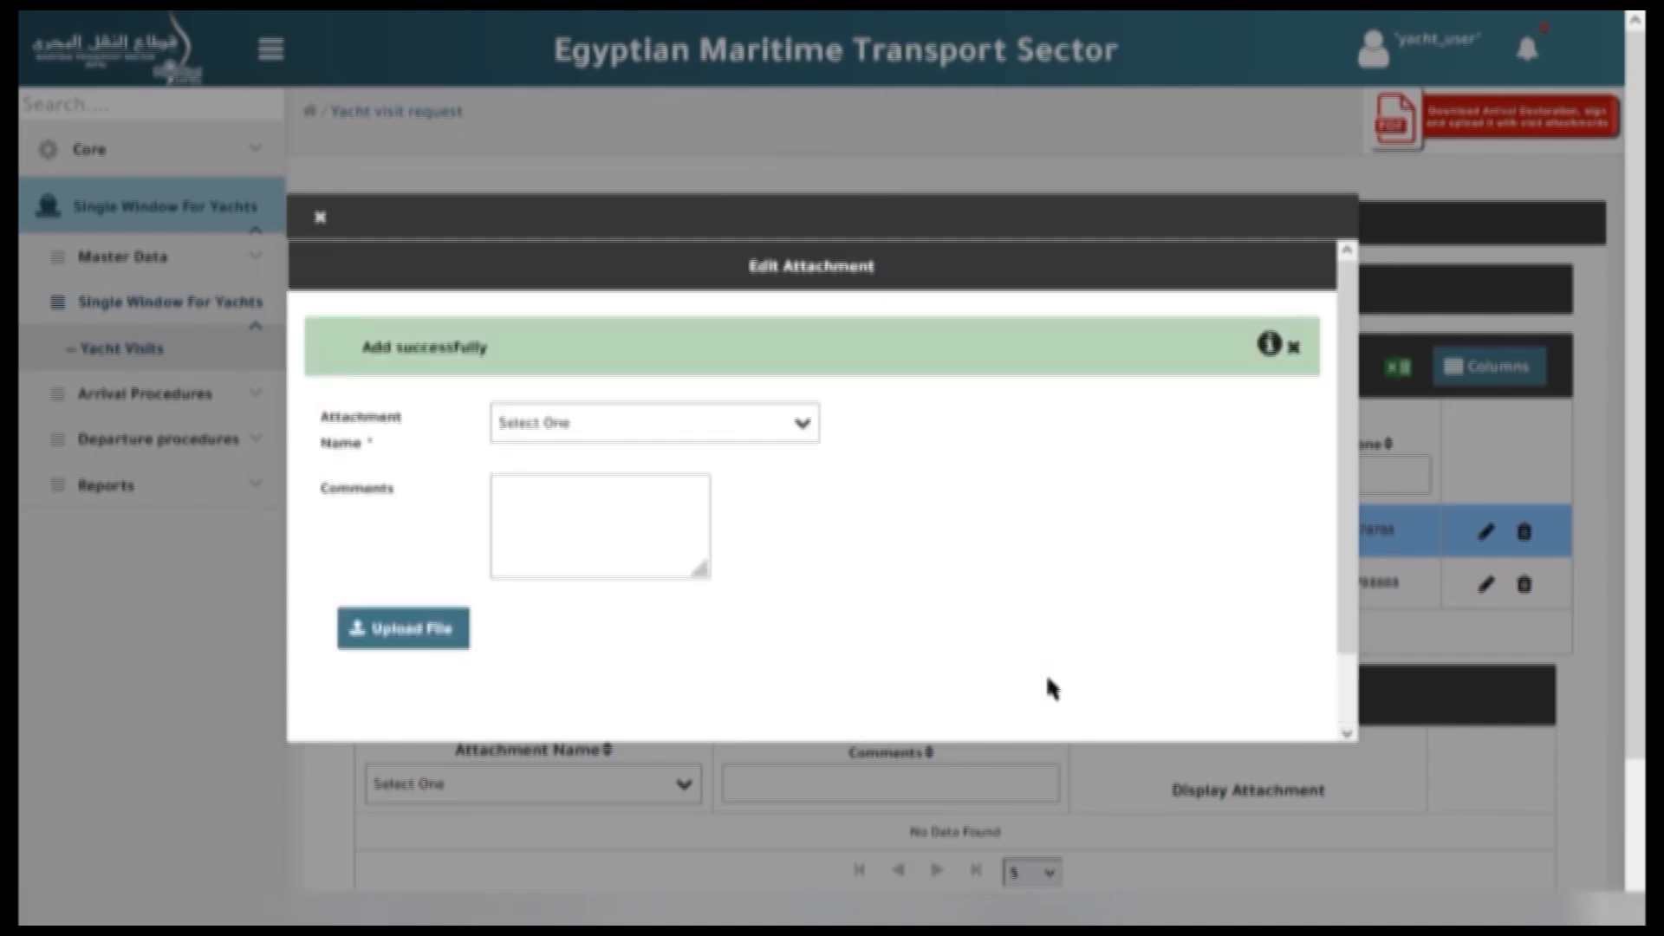
{"action": "left_click", "coordinate": [320, 217]}
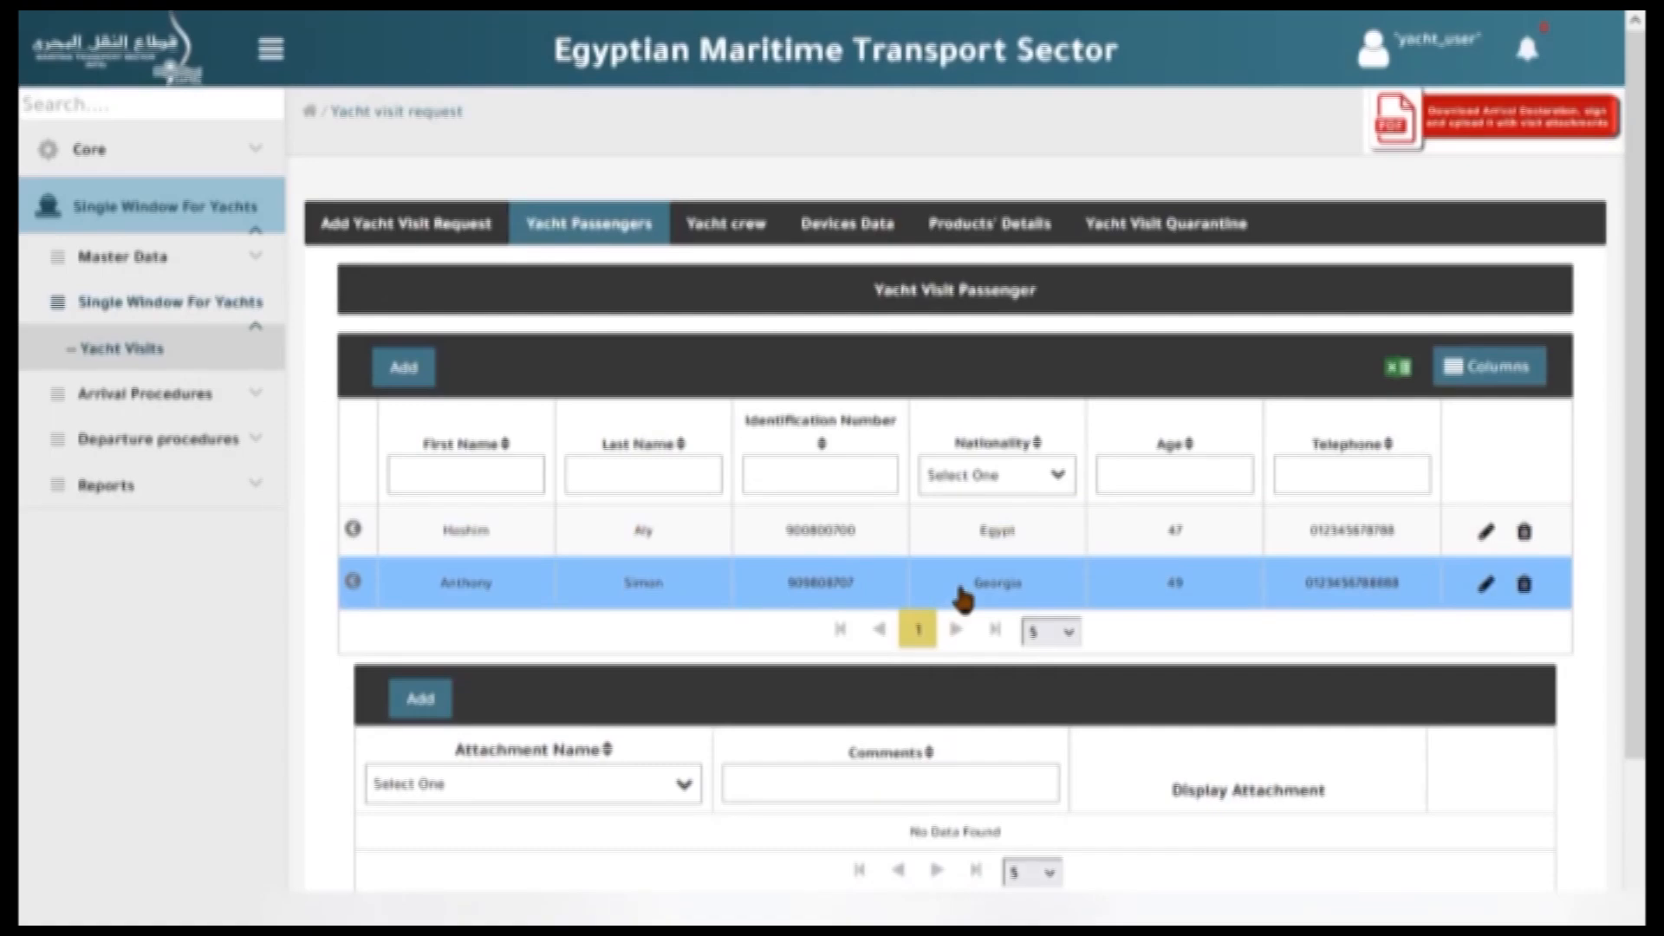
Add an Identification Number/ Passport Number attachment with an uploaded file to the Georgian passenger, save it and close the form.
{"action": "left_click", "coordinate": [421, 698]}
{"action": "left_click", "coordinate": [611, 347]}
{"action": "scroll", "coordinate": [606, 481], "scroll_direction": "down", "scroll_amount": 5}
{"action": "left_click", "coordinate": [616, 496]}
{"action": "left_click", "coordinate": [414, 546]}
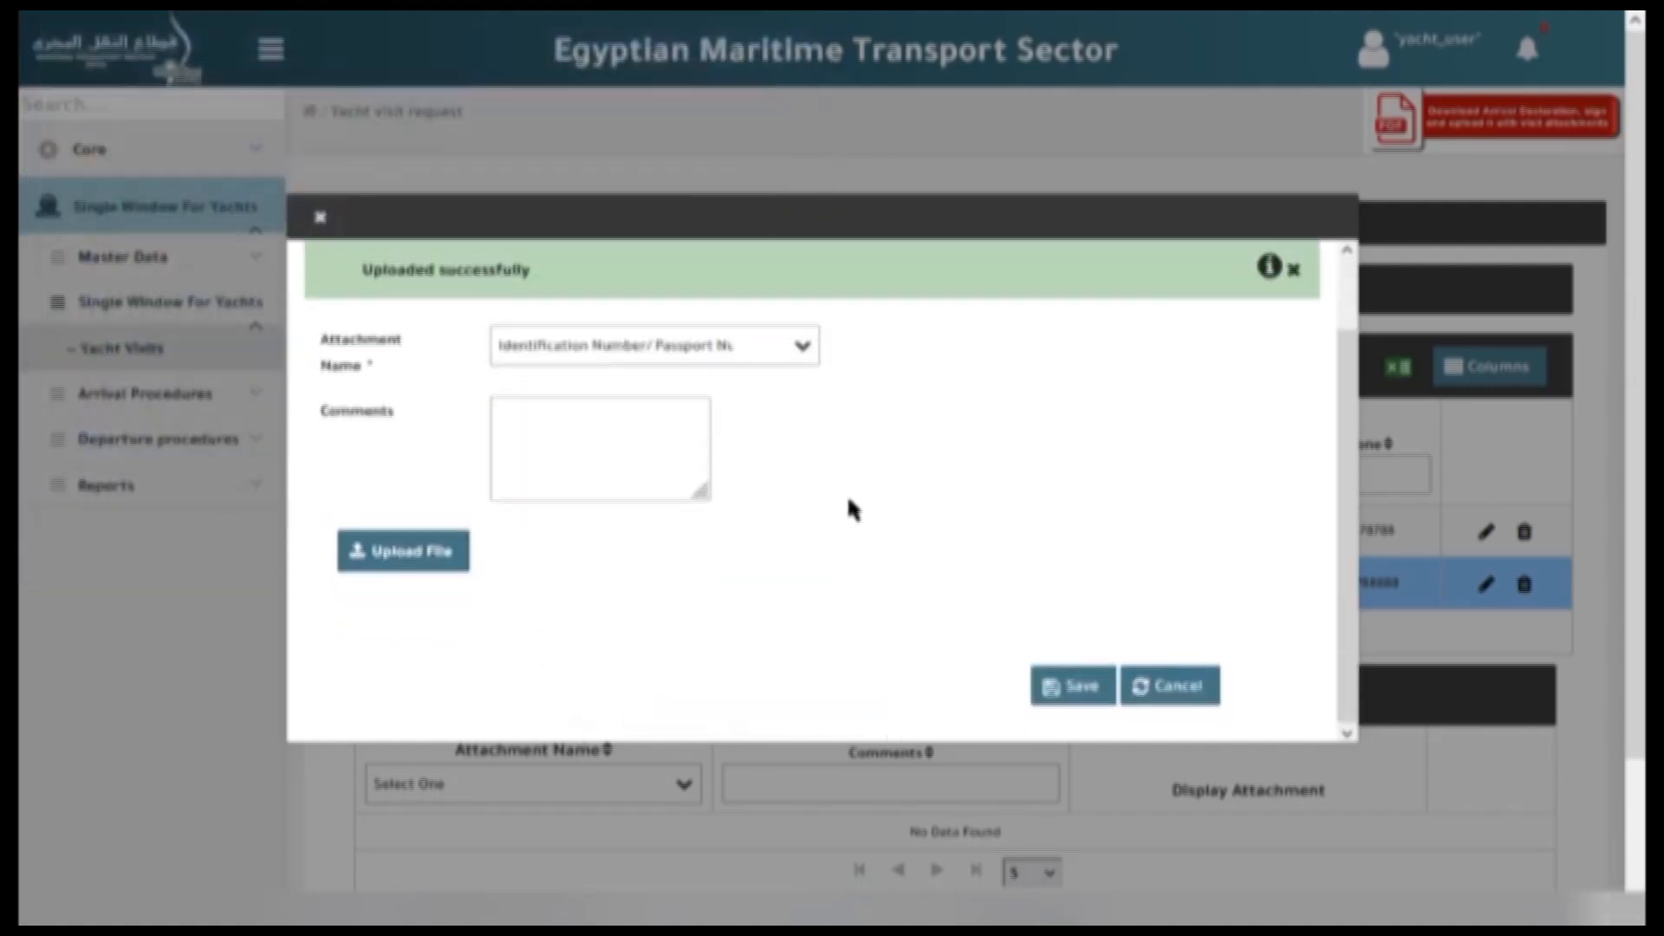
{"action": "left_click", "coordinate": [1066, 689]}
{"action": "left_click", "coordinate": [319, 217]}
Start a yacht crew record chosen from the yacht passengers, picking the Egyptian passenger.
{"action": "left_click", "coordinate": [727, 227]}
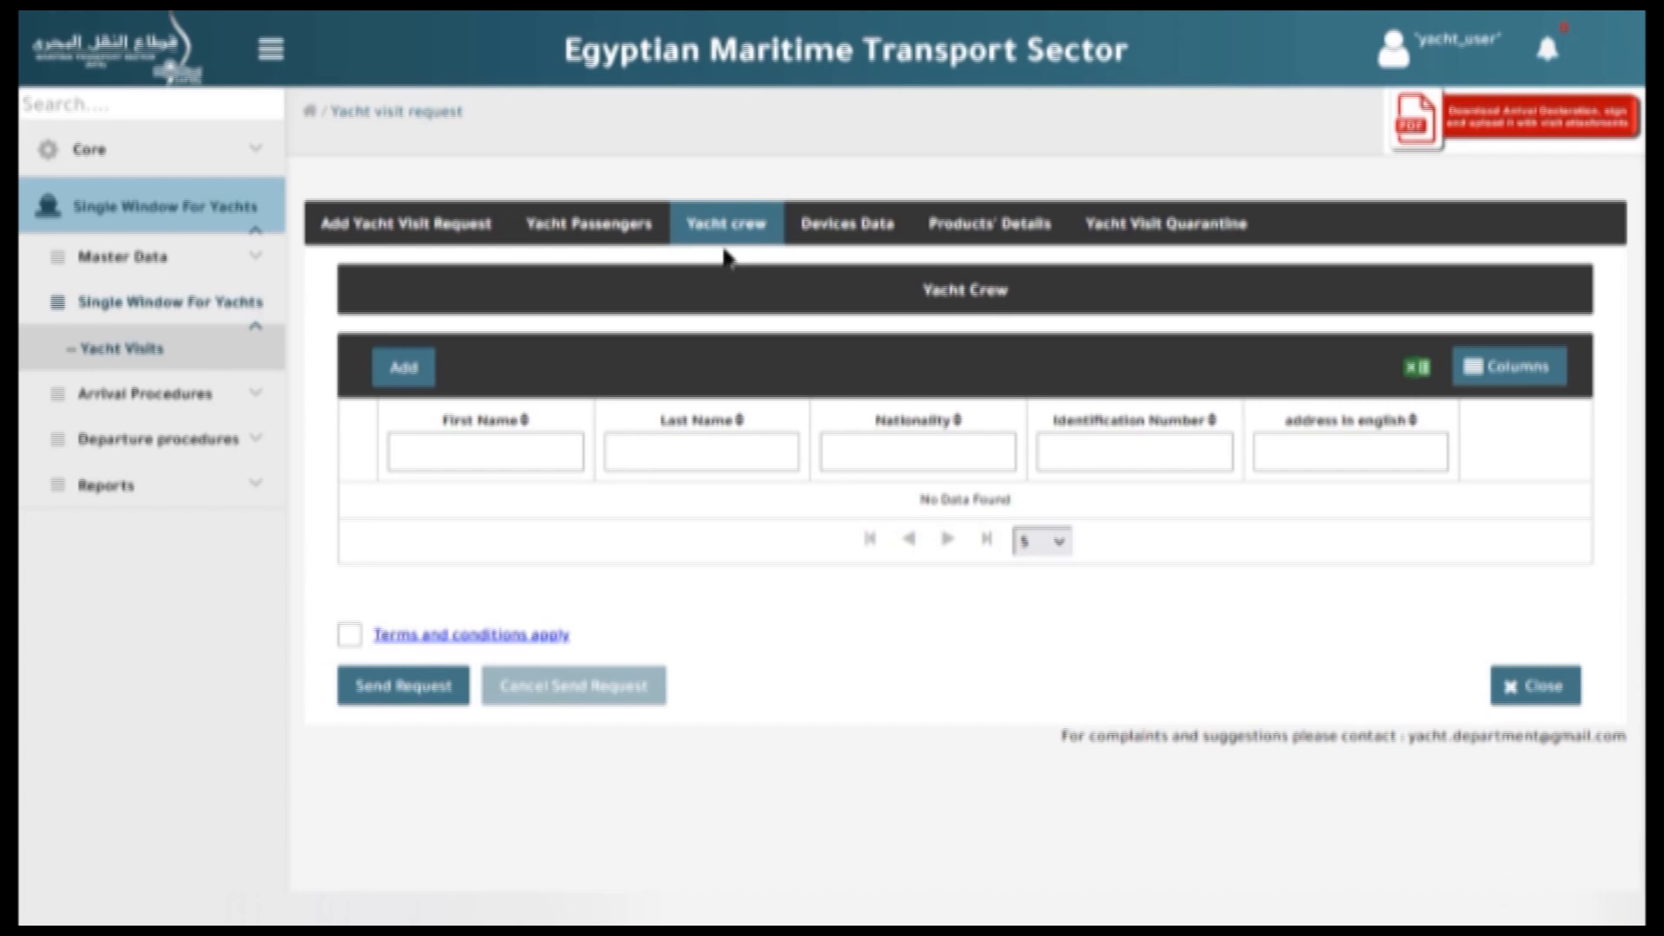
{"action": "left_click", "coordinate": [401, 360]}
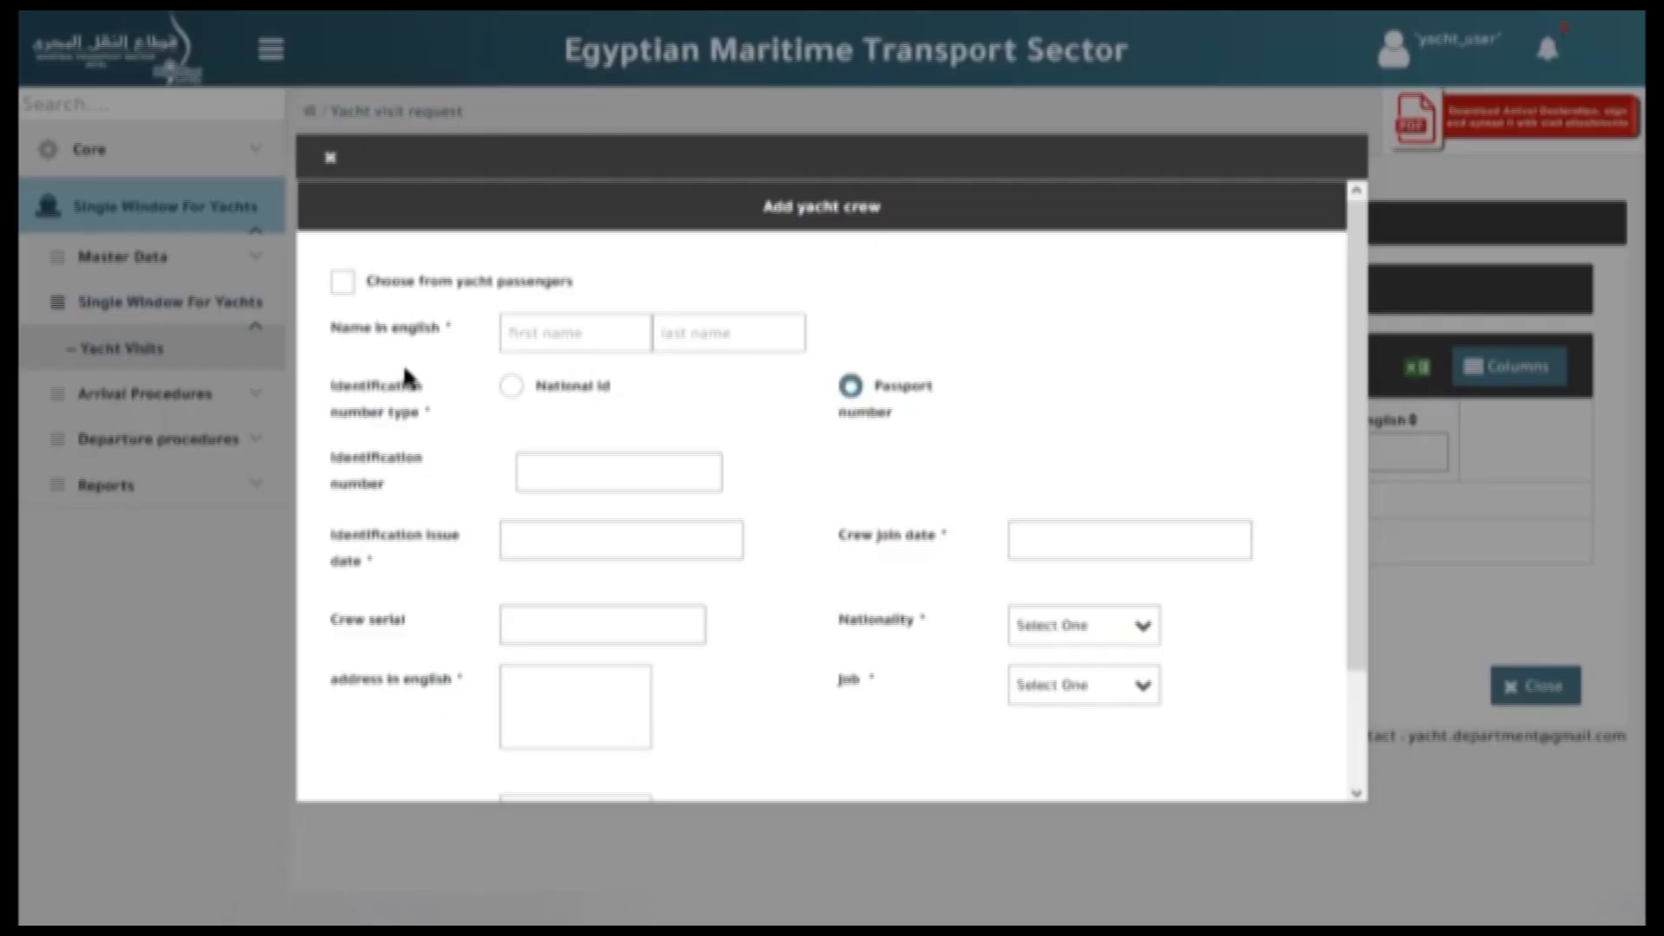
{"action": "left_click", "coordinate": [343, 282]}
{"action": "left_click", "coordinate": [793, 304]}
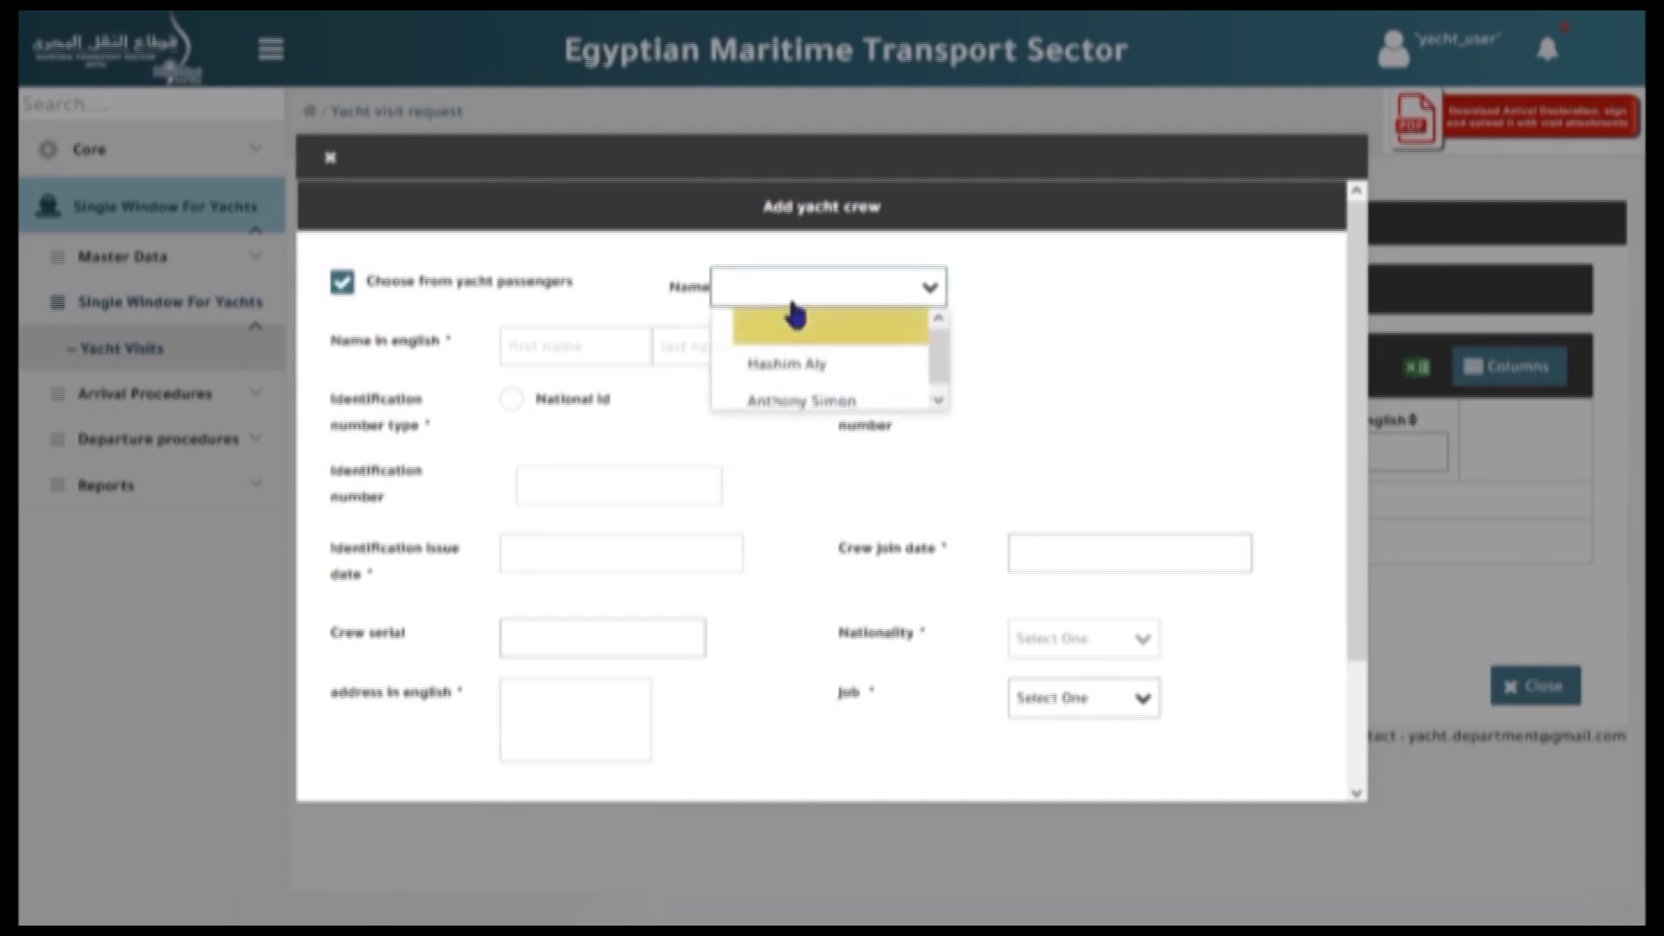
{"action": "left_click", "coordinate": [793, 364]}
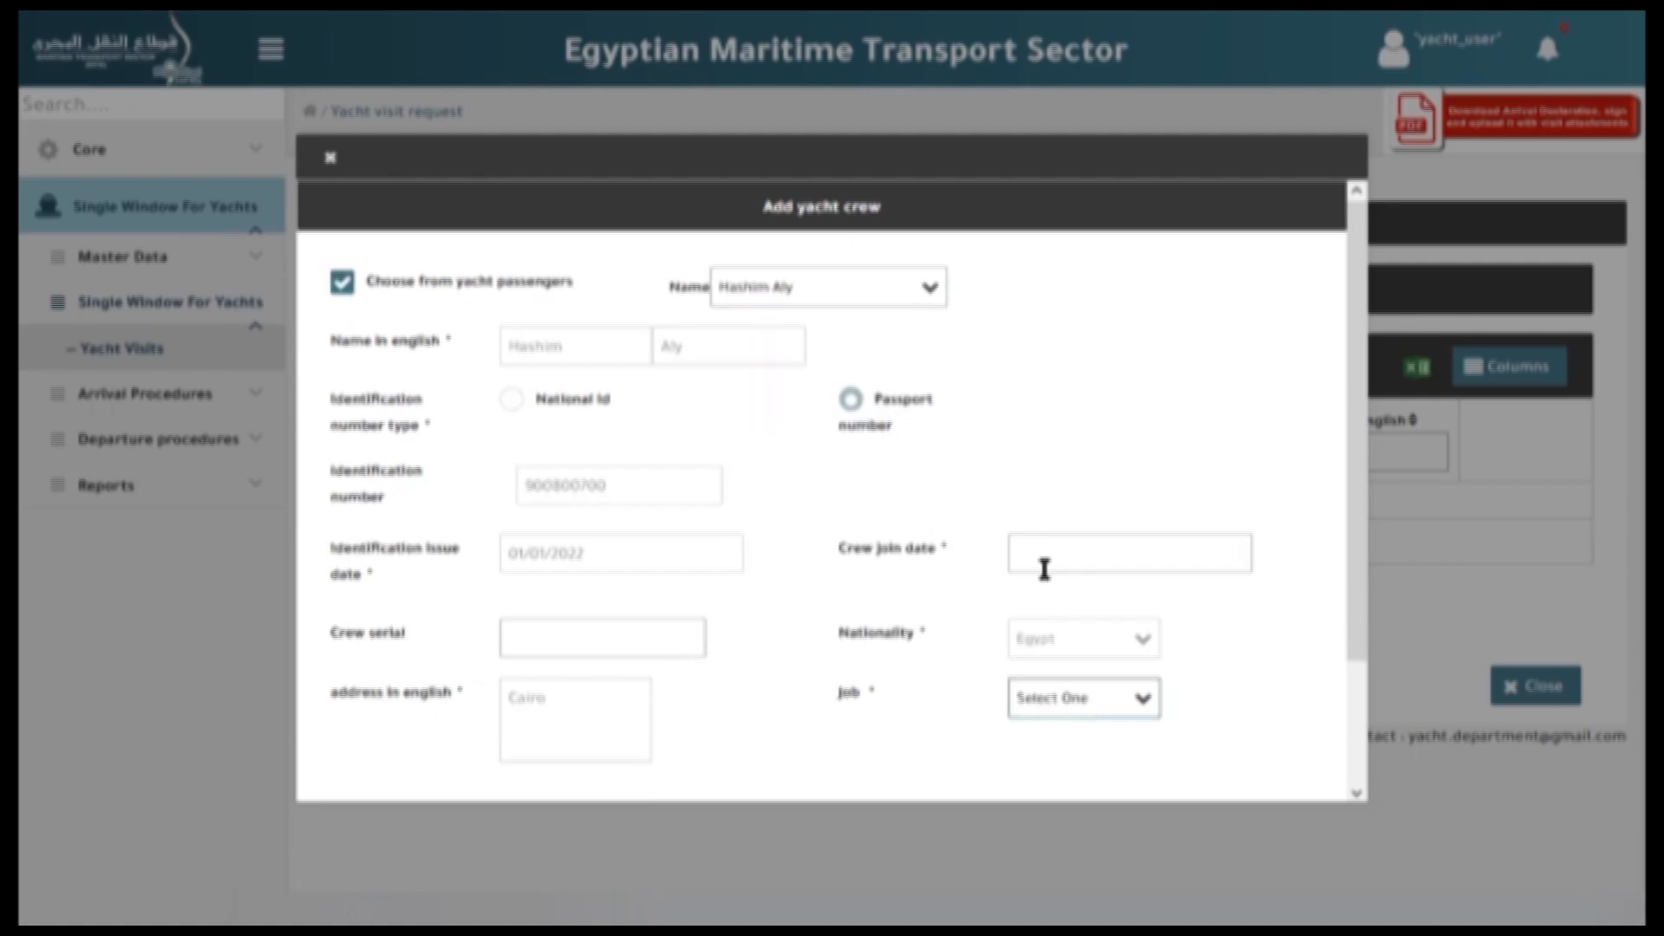
Set the crew join date to 01/08/2022 and the job to Captain, and save the crew record.
{"action": "left_click", "coordinate": [1043, 556]}
{"action": "left_click", "coordinate": [1084, 336]}
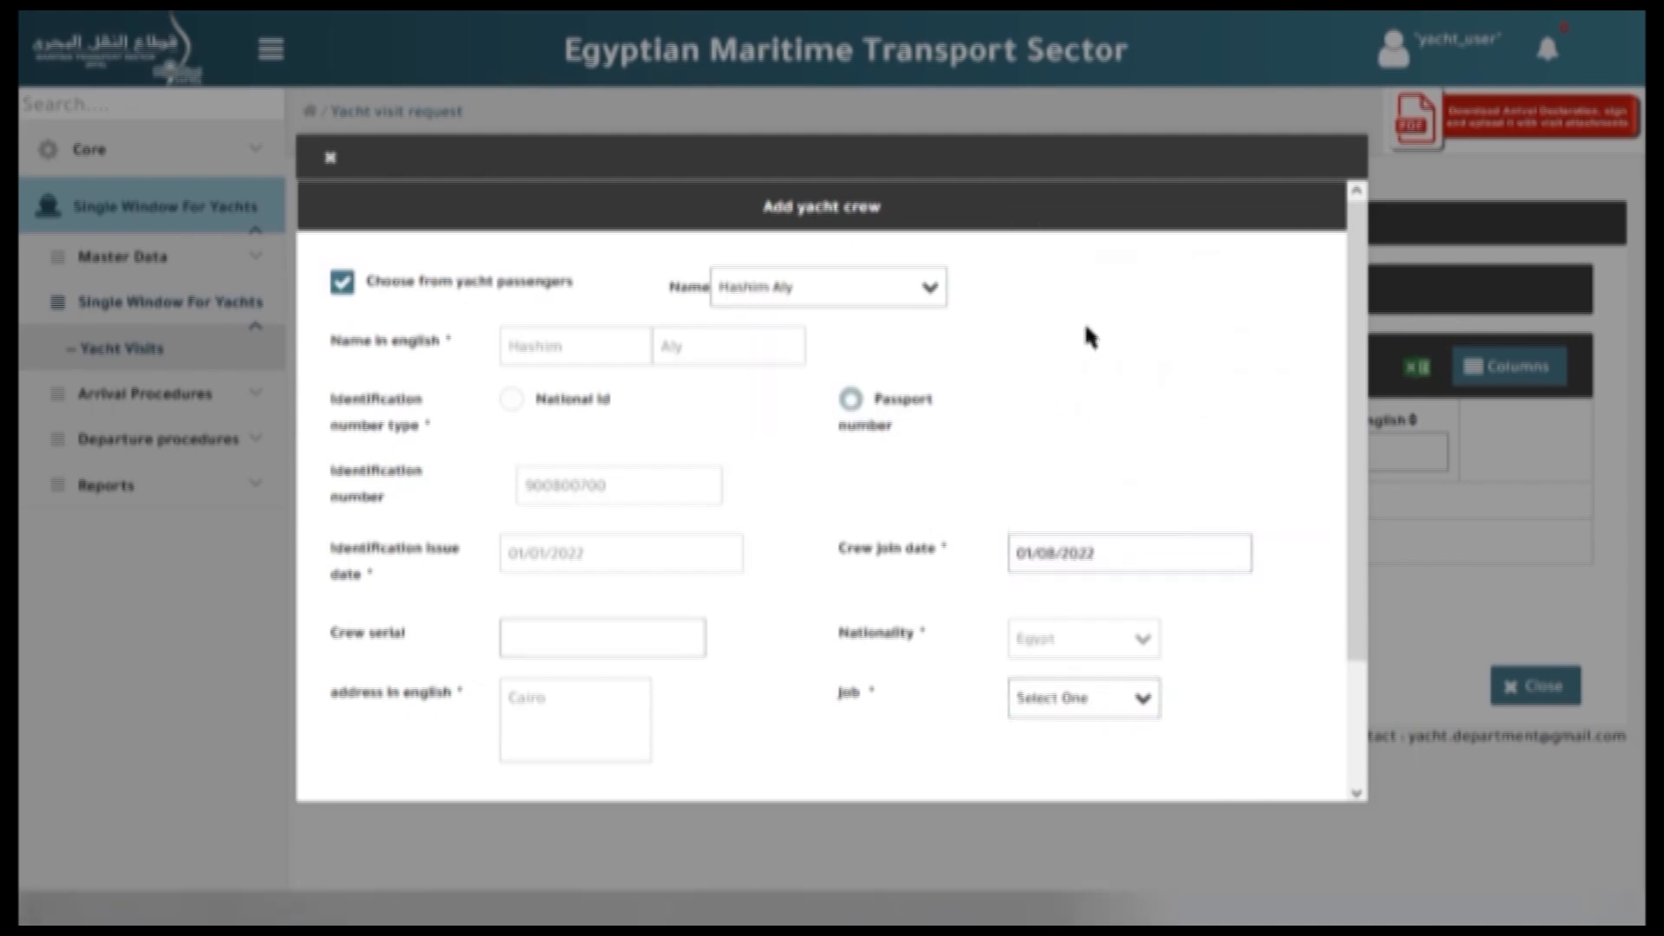
{"action": "left_click", "coordinate": [1086, 704]}
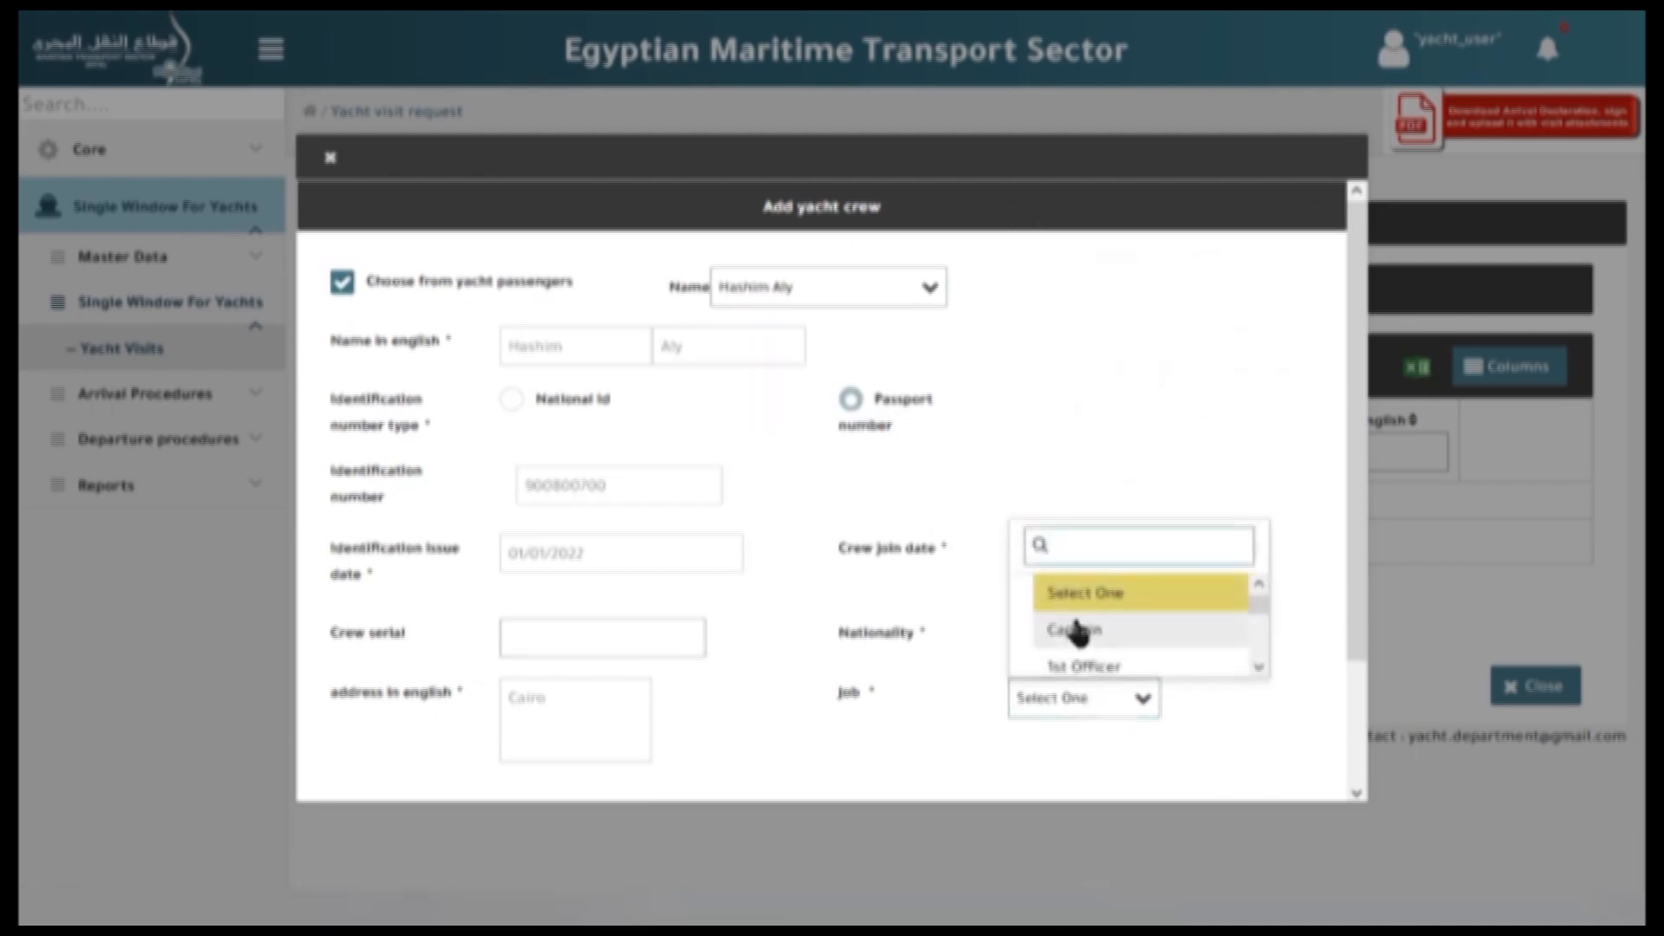
{"action": "left_click", "coordinate": [1077, 629]}
{"action": "scroll", "coordinate": [806, 589], "scroll_direction": "down", "scroll_amount": 2}
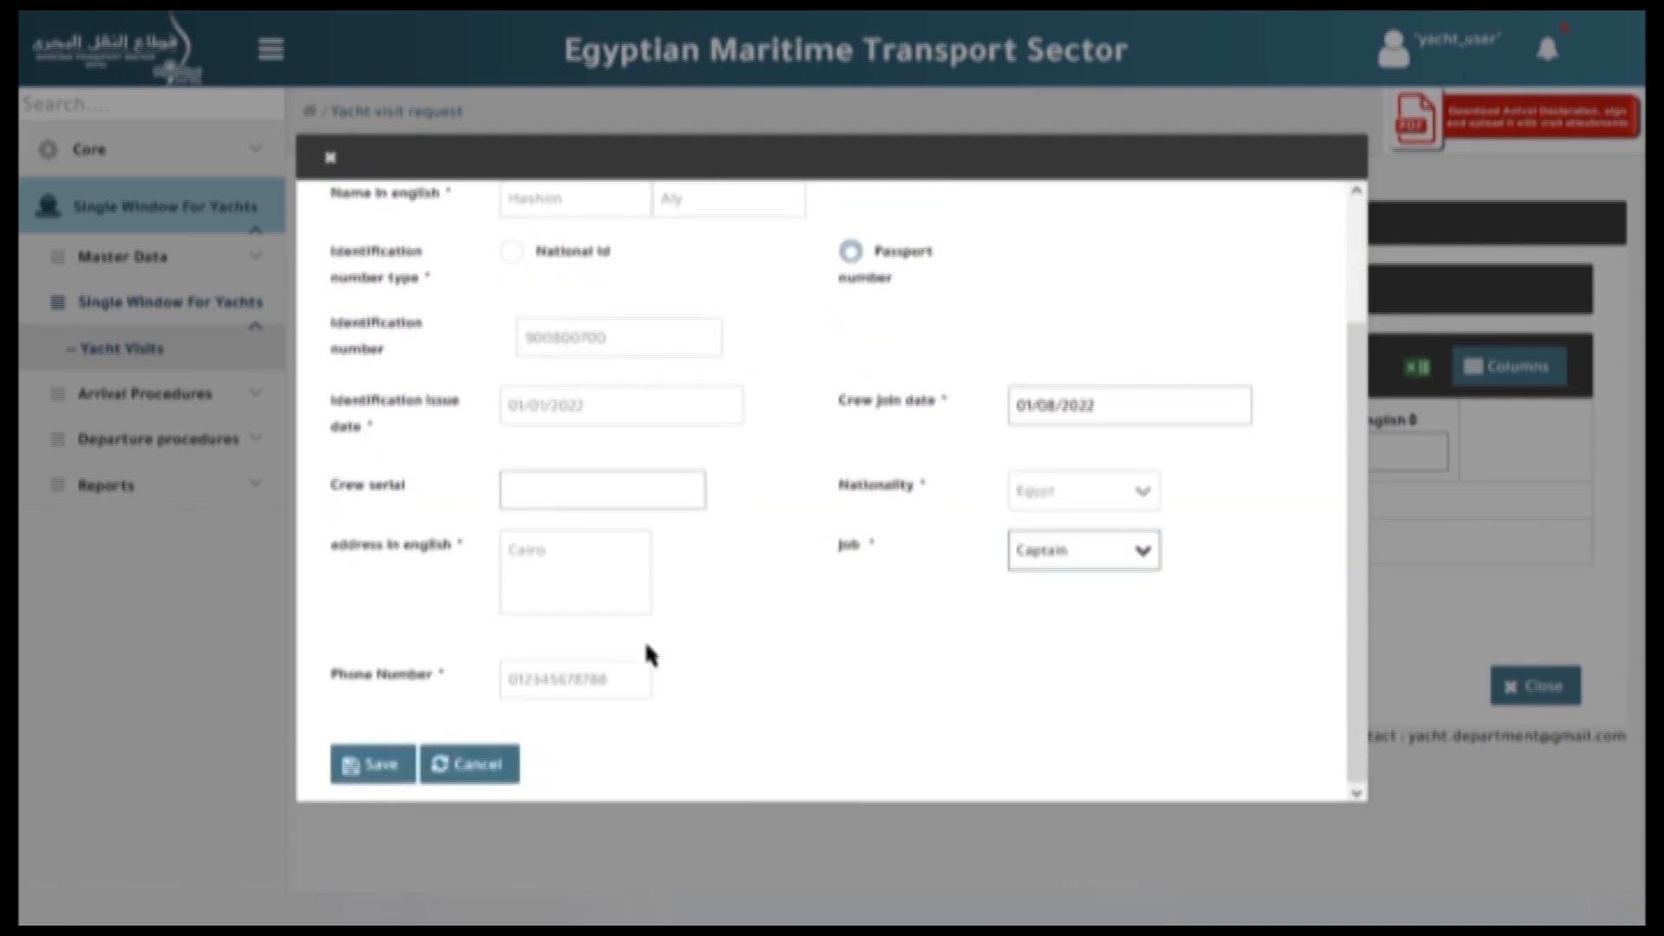
{"action": "left_click", "coordinate": [368, 768]}
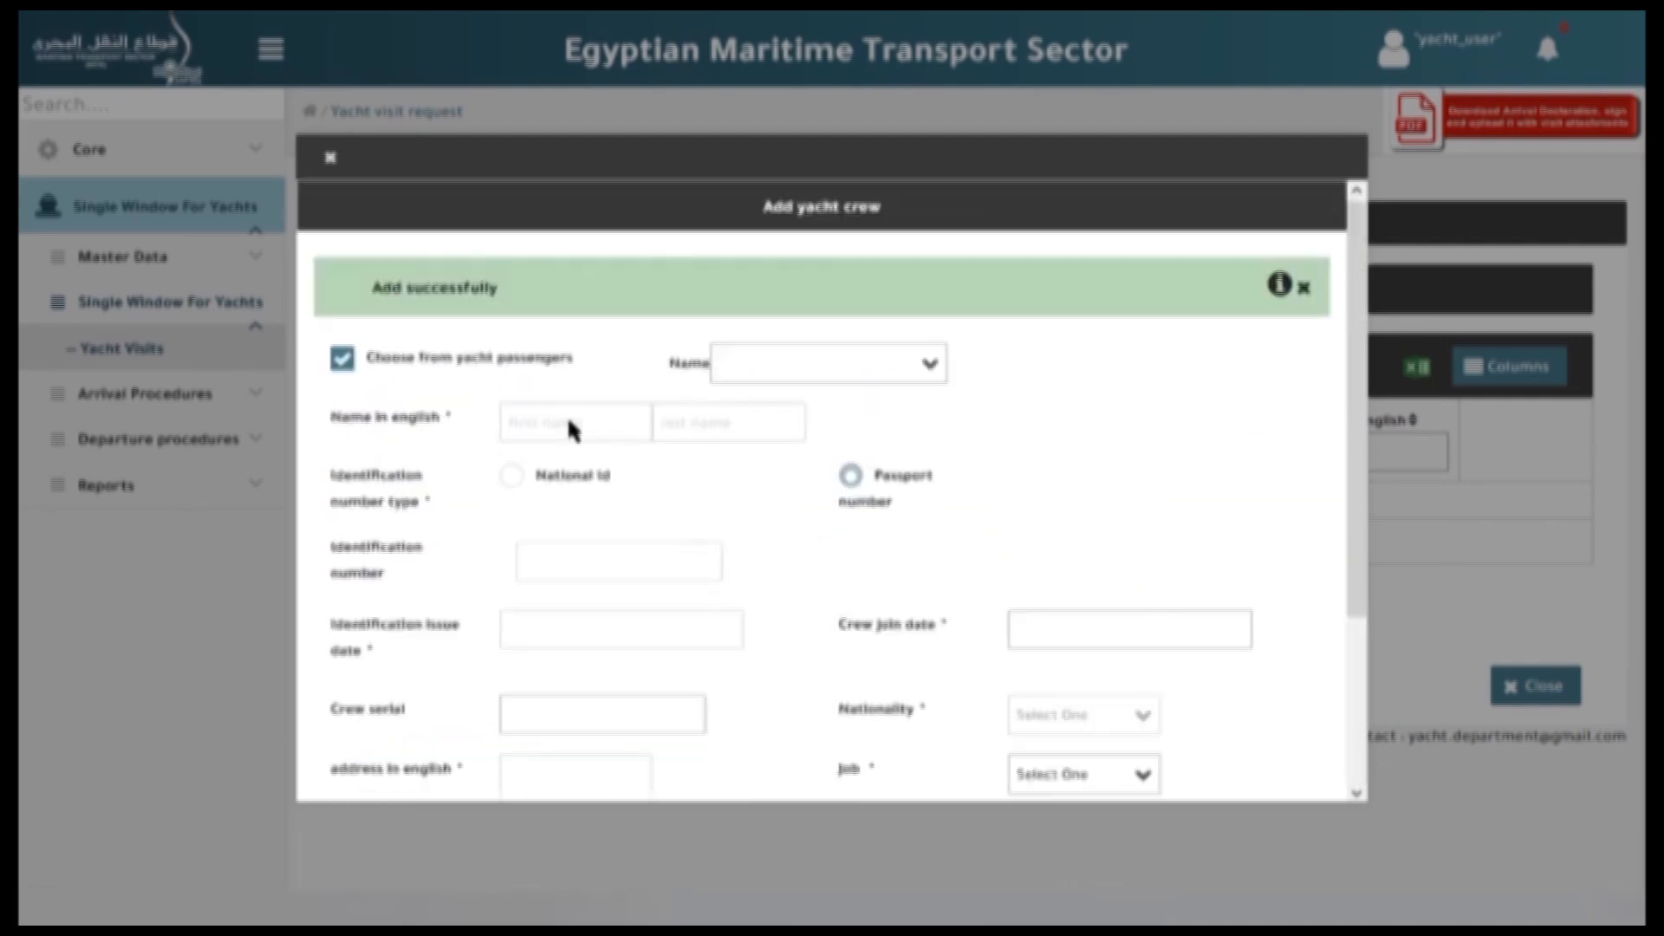
Save a non-passenger crew member with name, passport and phone details, issue date 08/01/2022, join date 01/08/2022, North Korean nationality and job 1st Officer; close the form.
{"action": "left_click", "coordinate": [343, 359]}
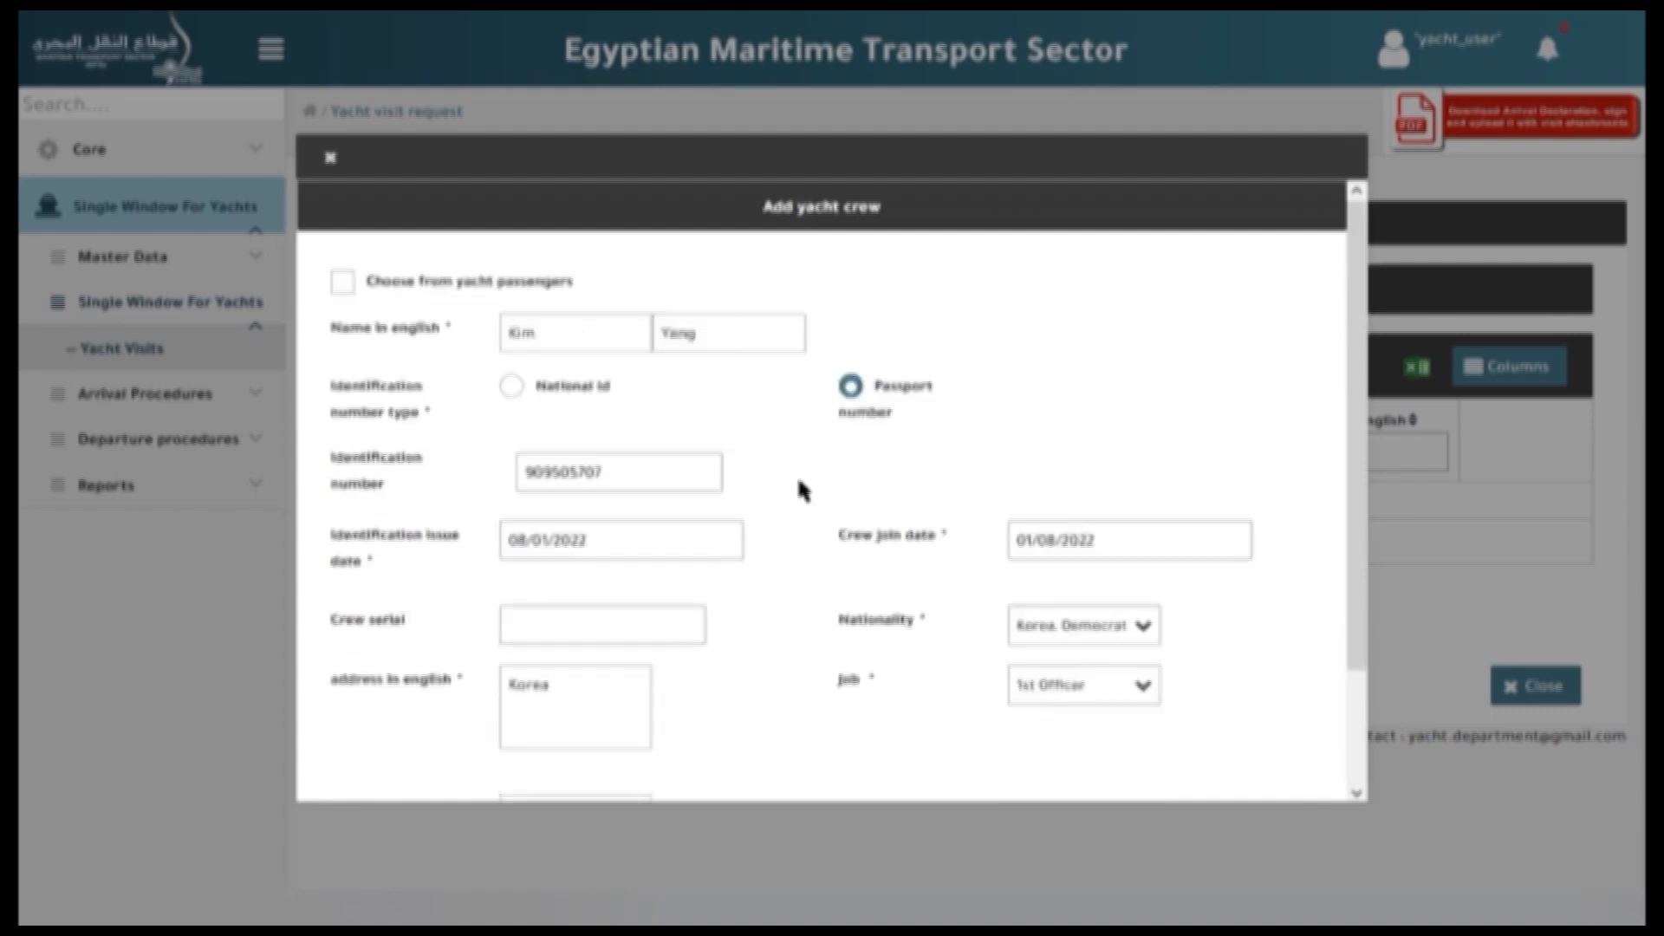
{"action": "scroll", "coordinate": [803, 488], "scroll_direction": "down", "scroll_amount": 3}
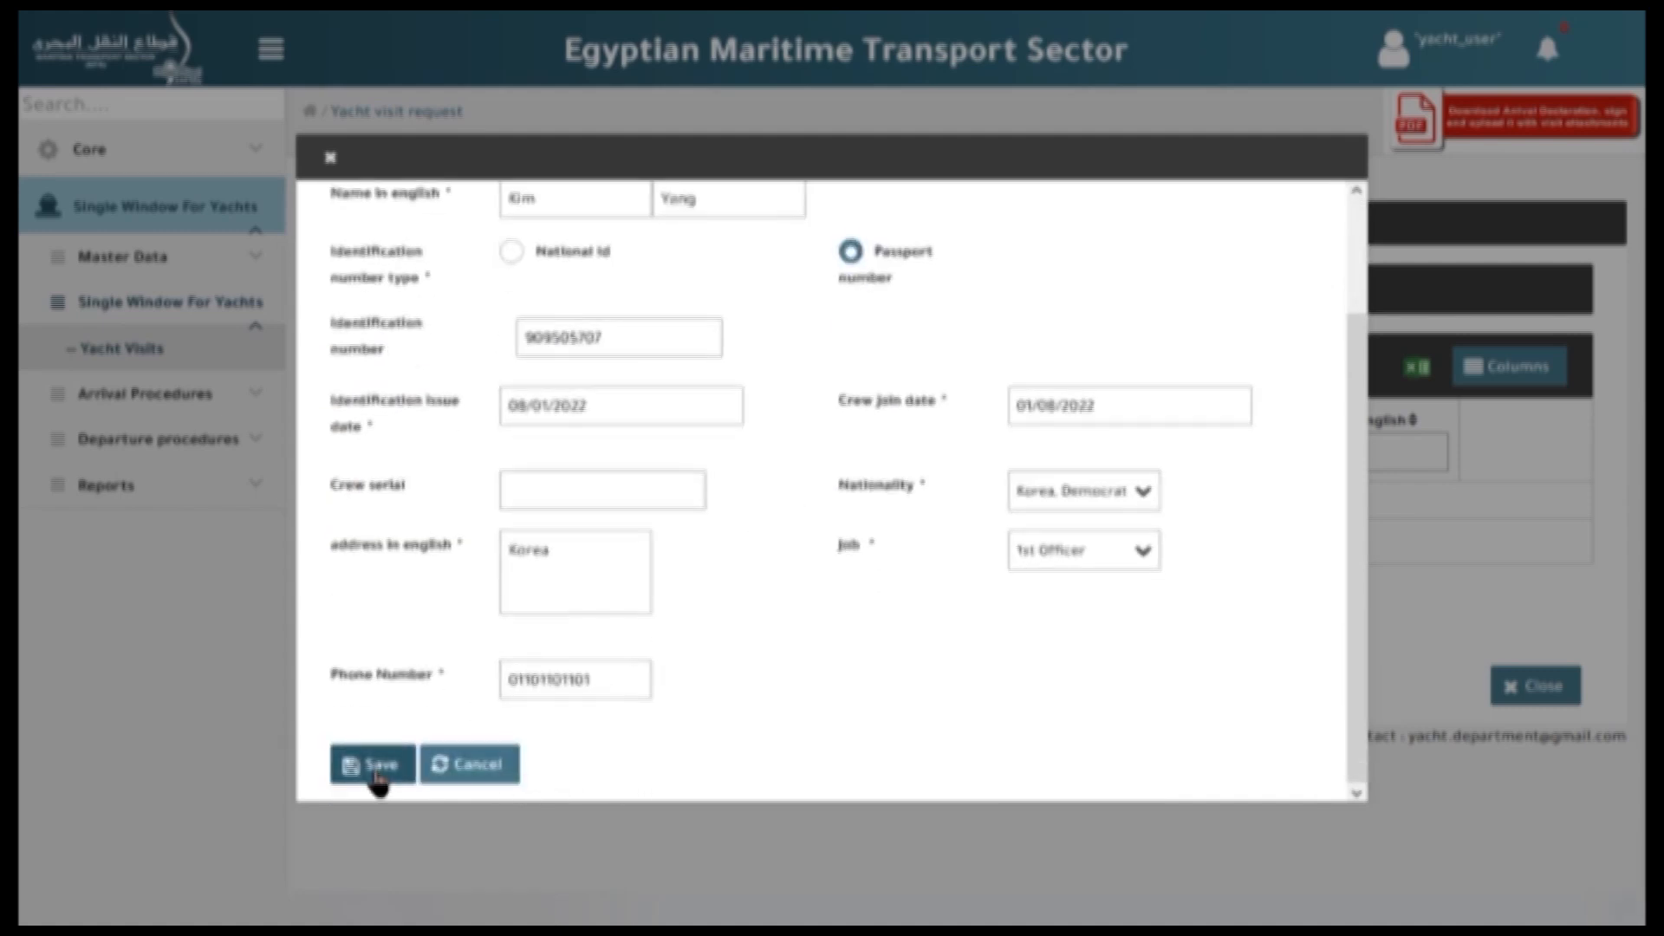
{"action": "left_click", "coordinate": [375, 774]}
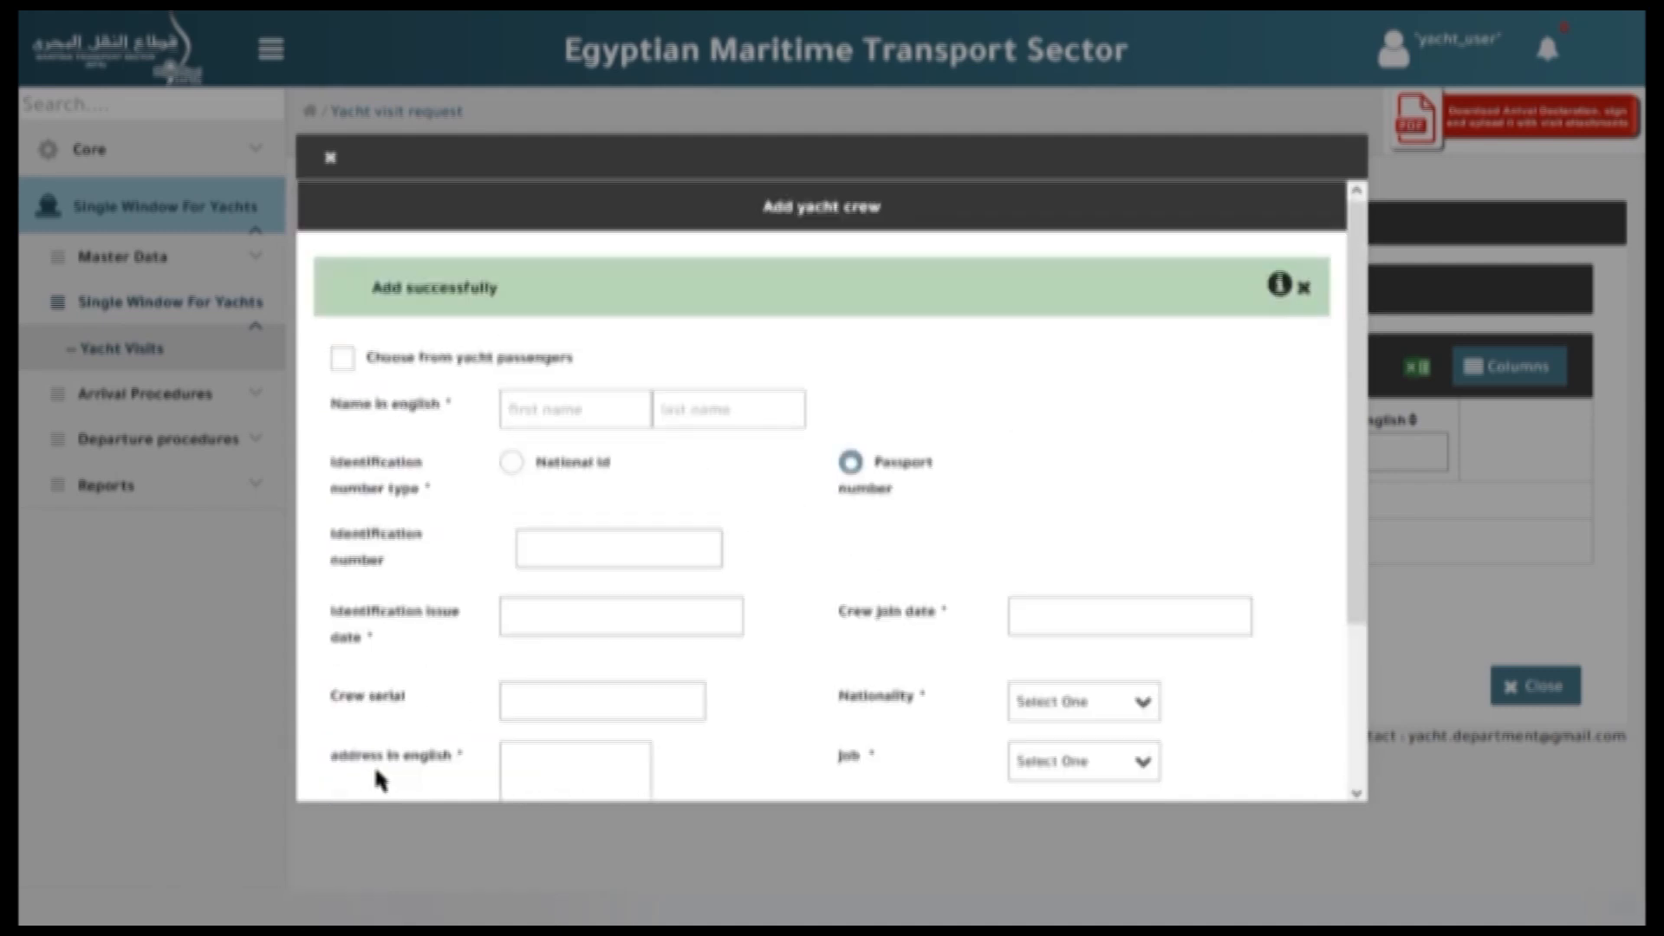
{"action": "left_click", "coordinate": [329, 160]}
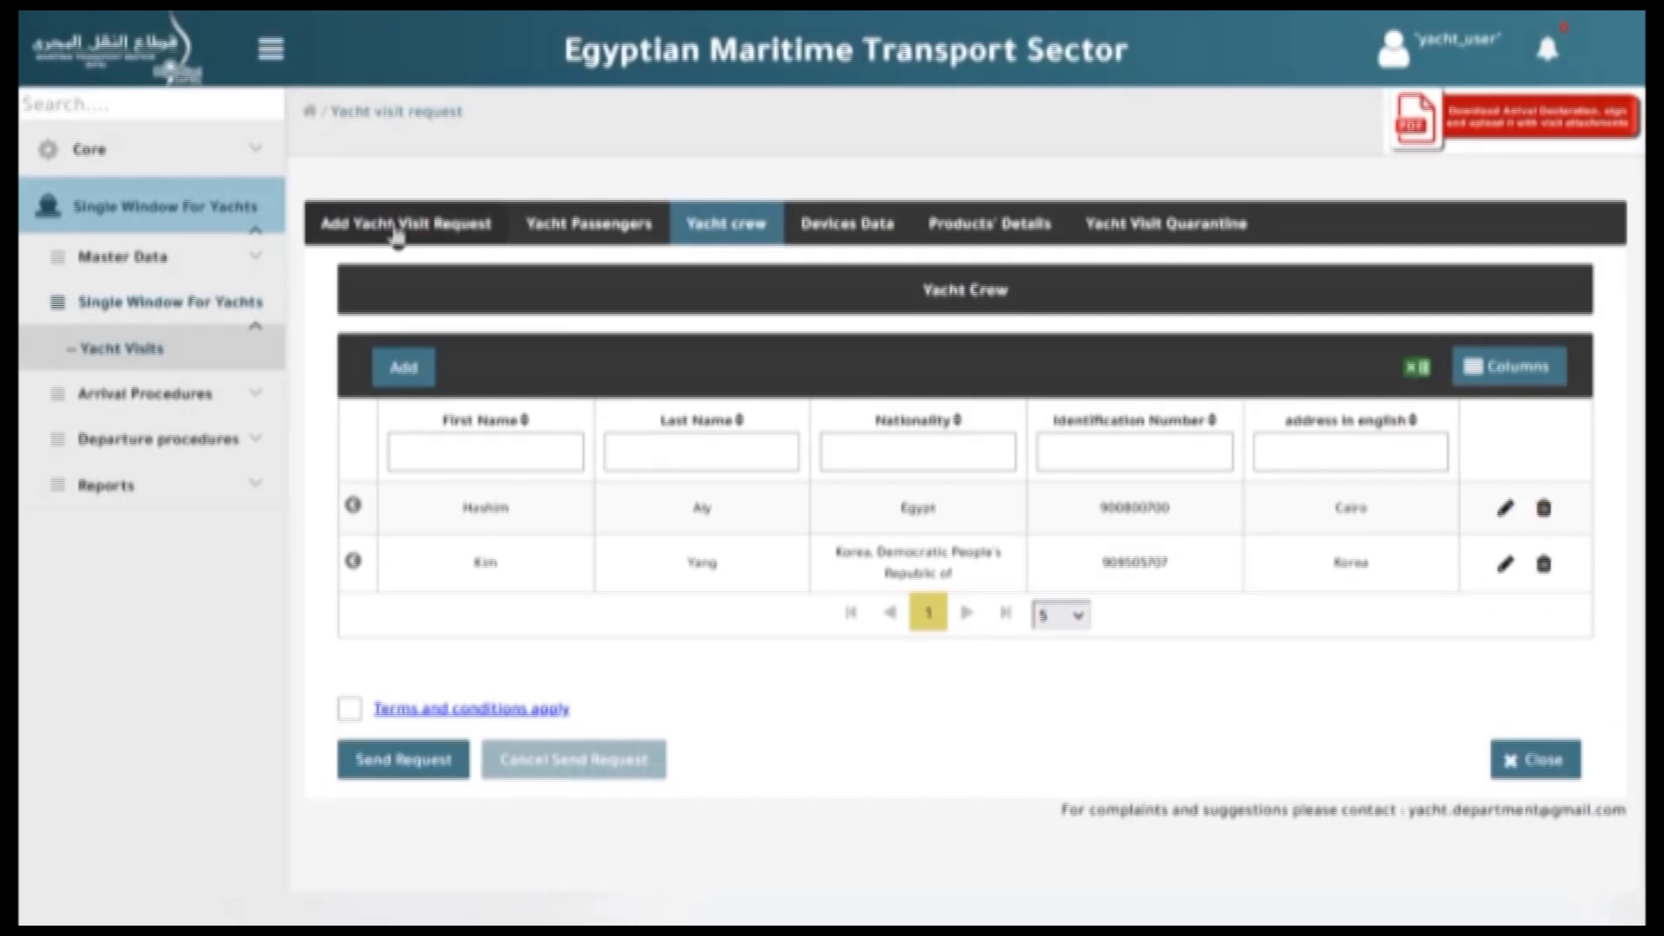
Add an Identification Number/ Passport Number attachment to the Egyptian crew member by uploading its file, save it and close the form.
{"action": "left_click", "coordinate": [956, 511]}
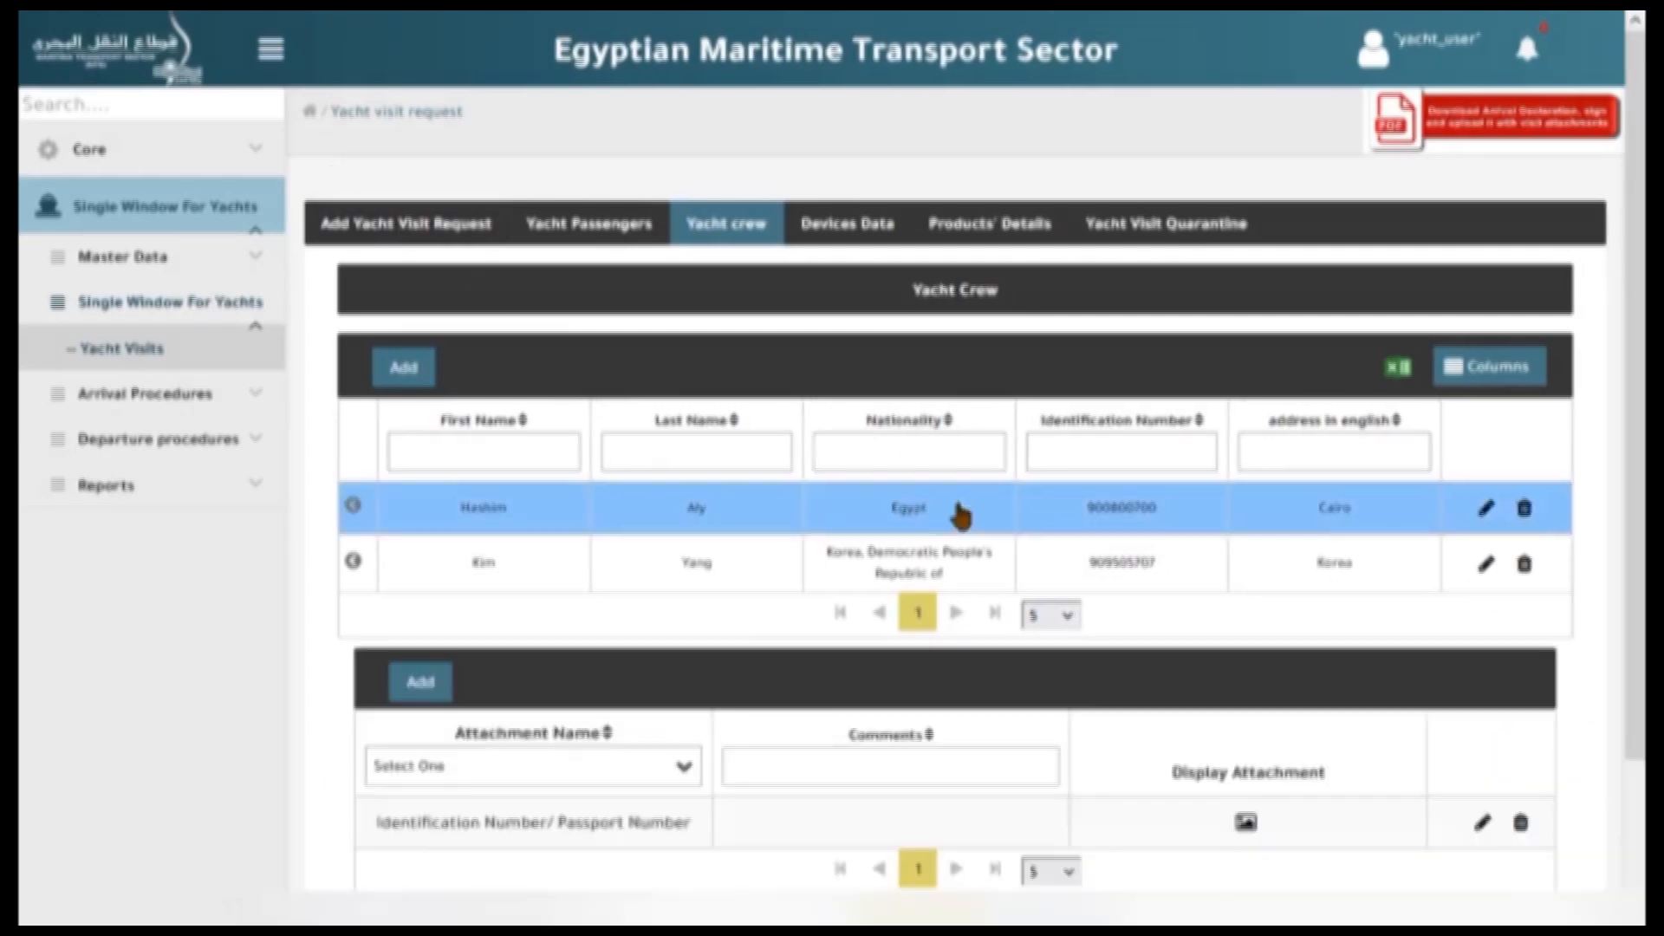
{"action": "left_click", "coordinate": [420, 684]}
{"action": "left_click", "coordinate": [595, 293]}
{"action": "scroll", "coordinate": [598, 412], "scroll_direction": "down", "scroll_amount": 2}
{"action": "scroll", "coordinate": [598, 414], "scroll_direction": "up", "scroll_amount": 2}
{"action": "left_click", "coordinate": [591, 433]}
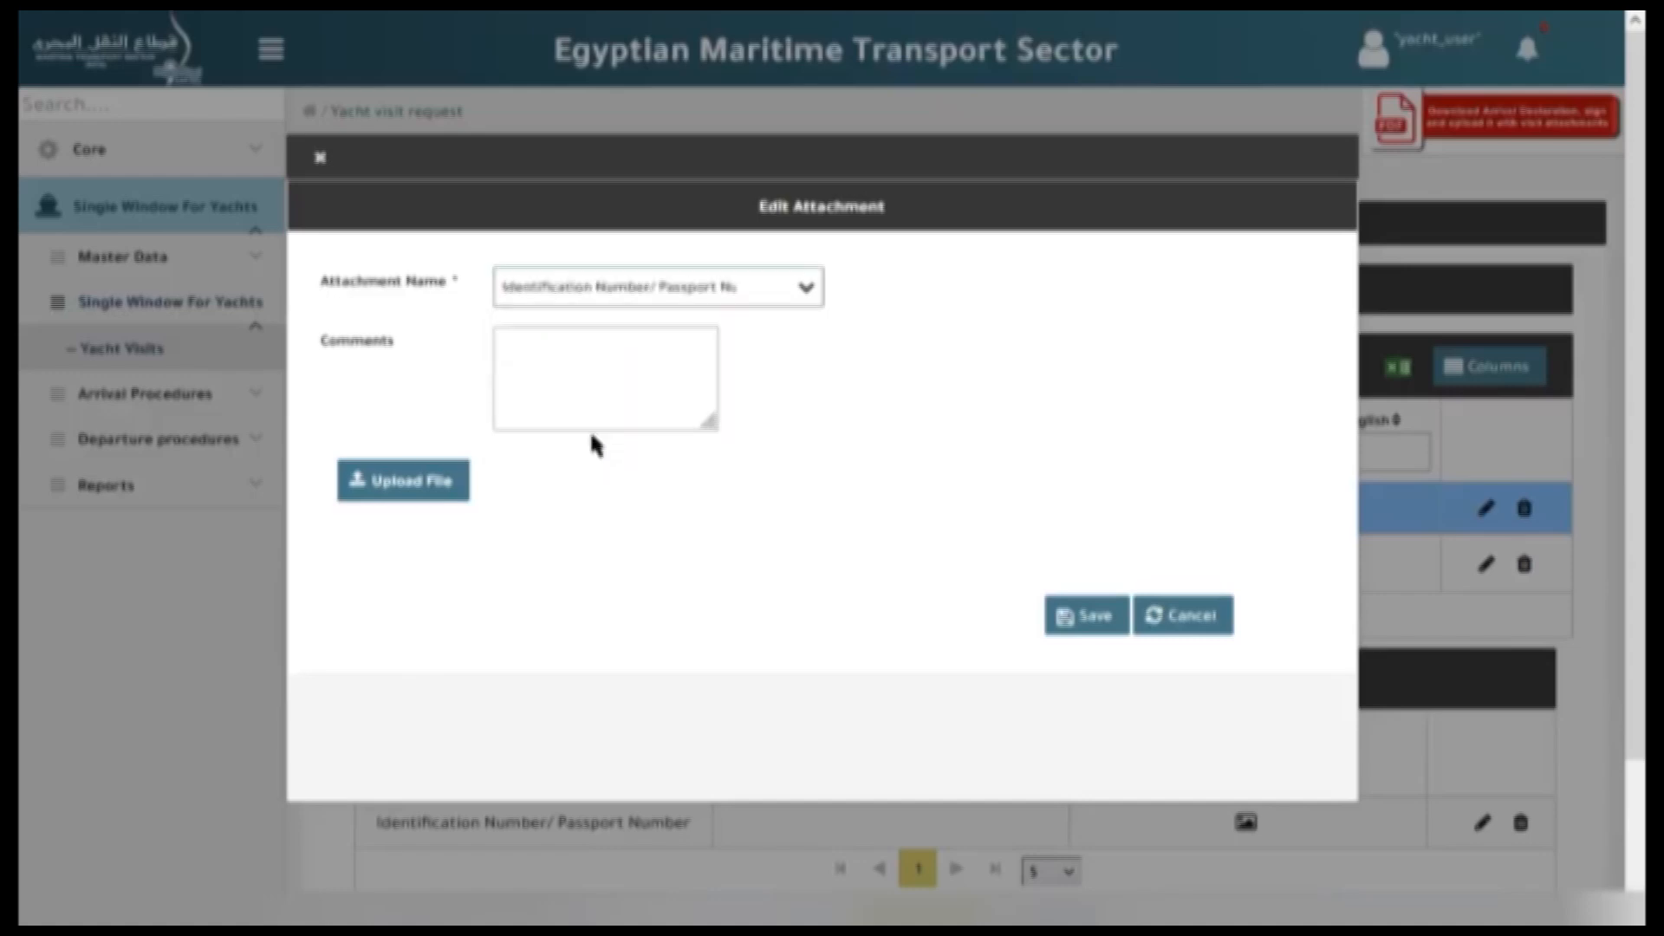
{"action": "left_click", "coordinate": [416, 478]}
{"action": "double_click", "coordinate": [227, 173]}
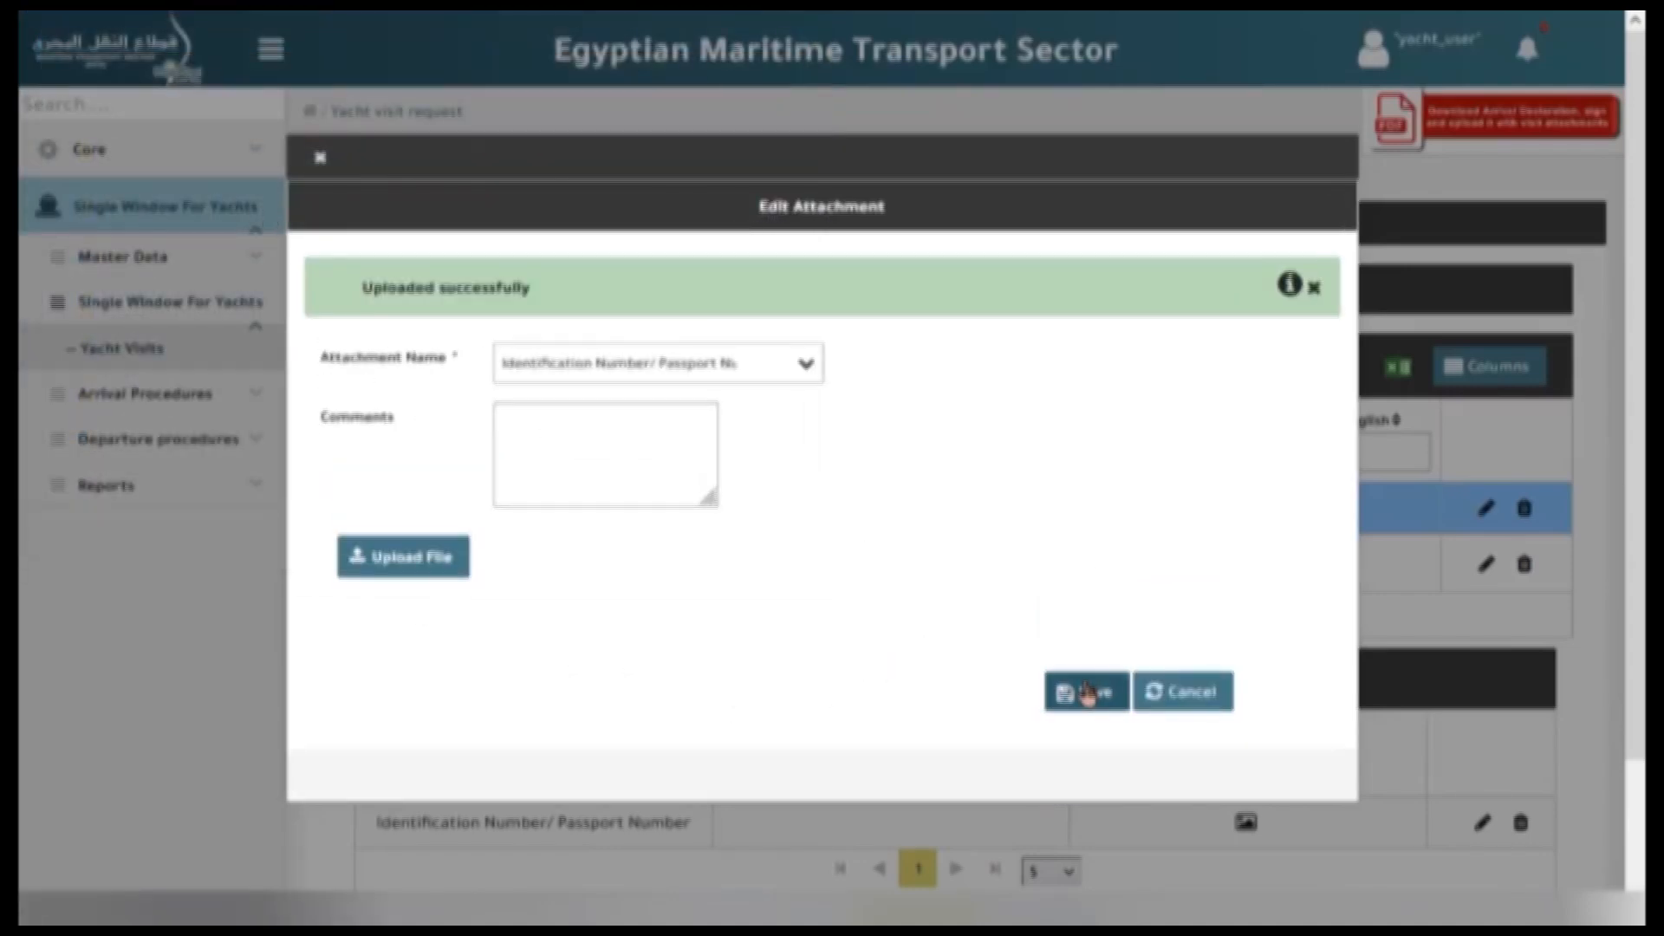
{"action": "left_click", "coordinate": [1085, 694]}
{"action": "left_click", "coordinate": [321, 157]}
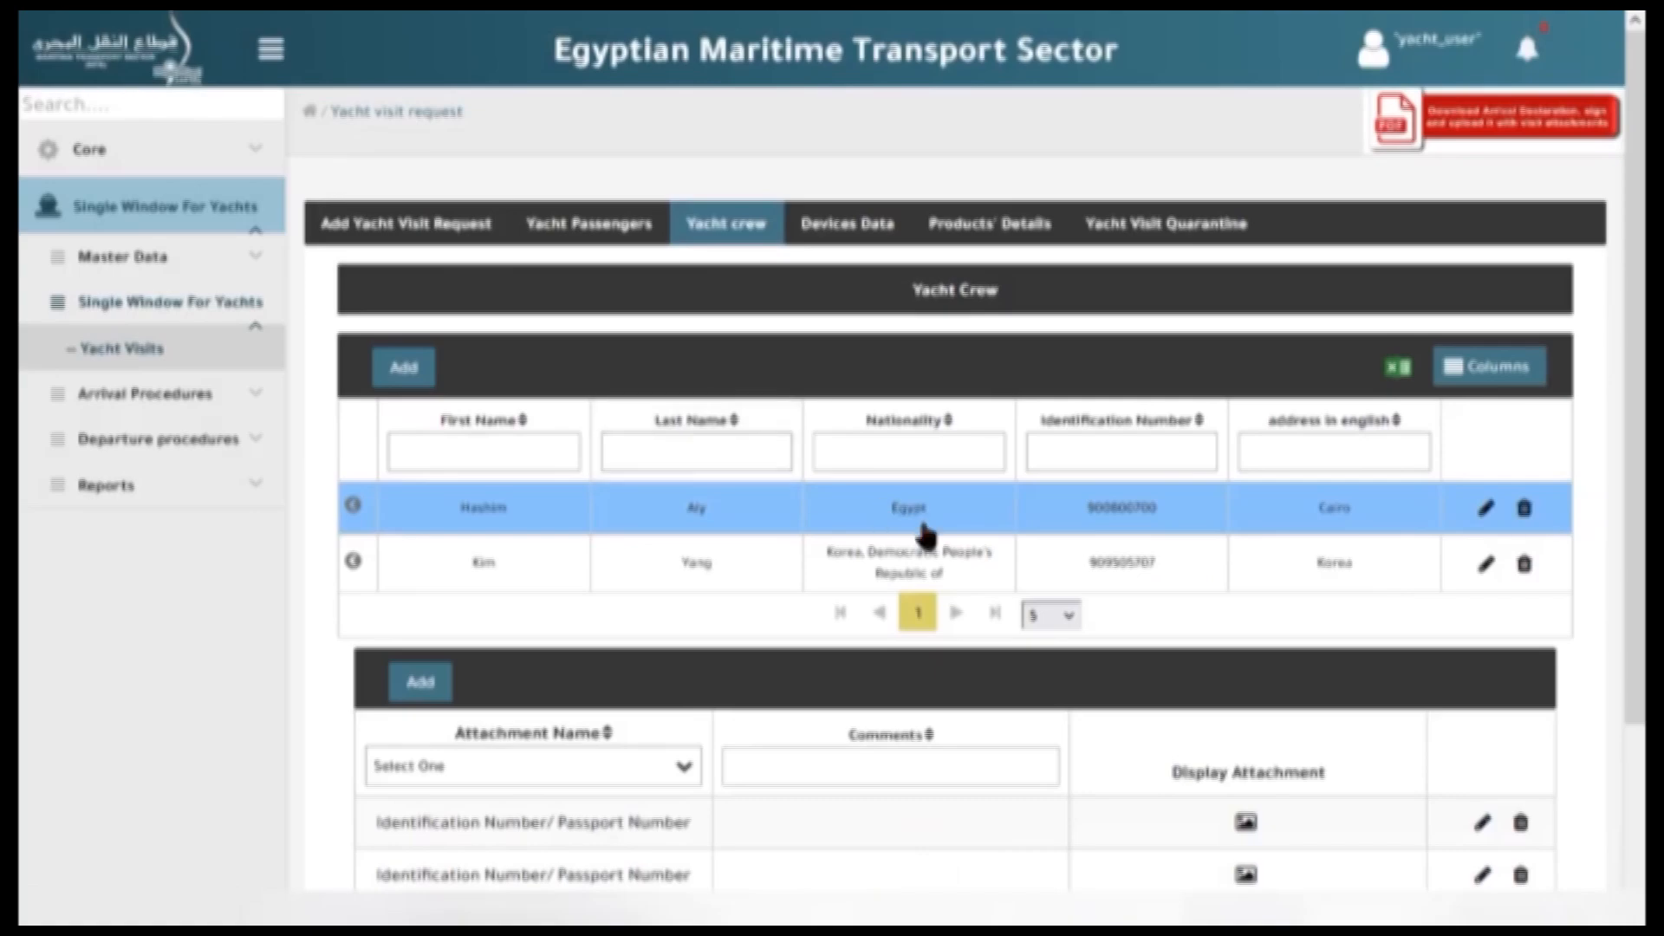
Add an Identification Number/ Passport Number attachment with an uploaded file to the Korean crew member, save it and close the form.
{"action": "left_click", "coordinate": [957, 555]}
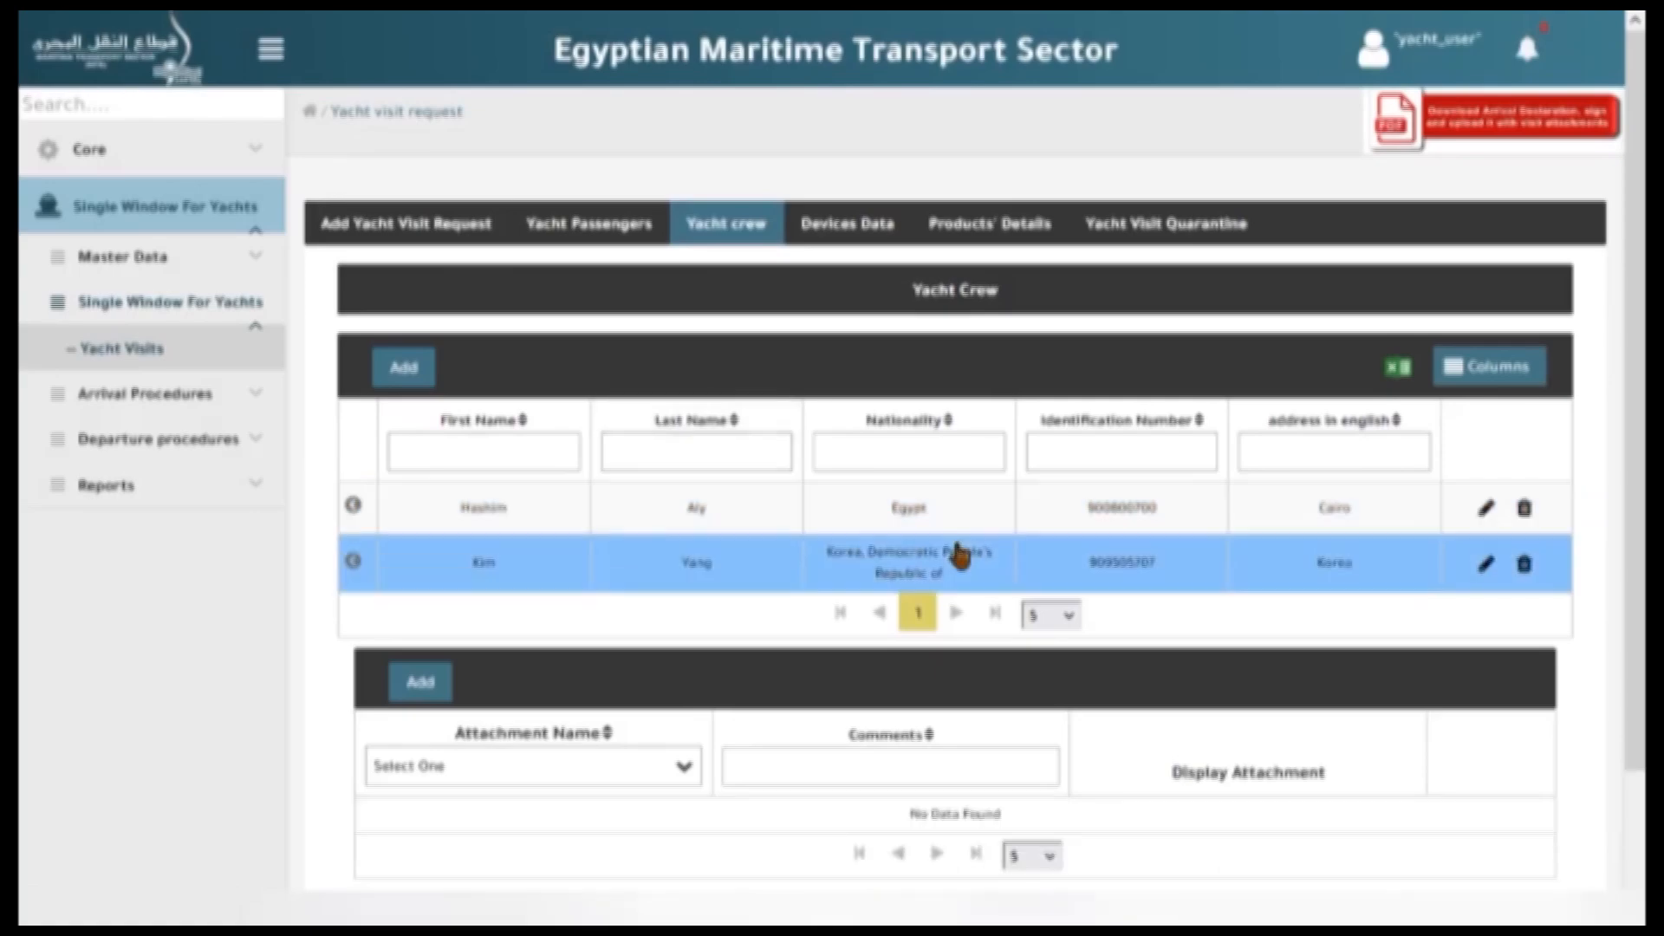
{"action": "left_click", "coordinate": [420, 682]}
{"action": "left_click", "coordinate": [601, 303]}
{"action": "scroll", "coordinate": [594, 386], "scroll_direction": "down", "scroll_amount": 5}
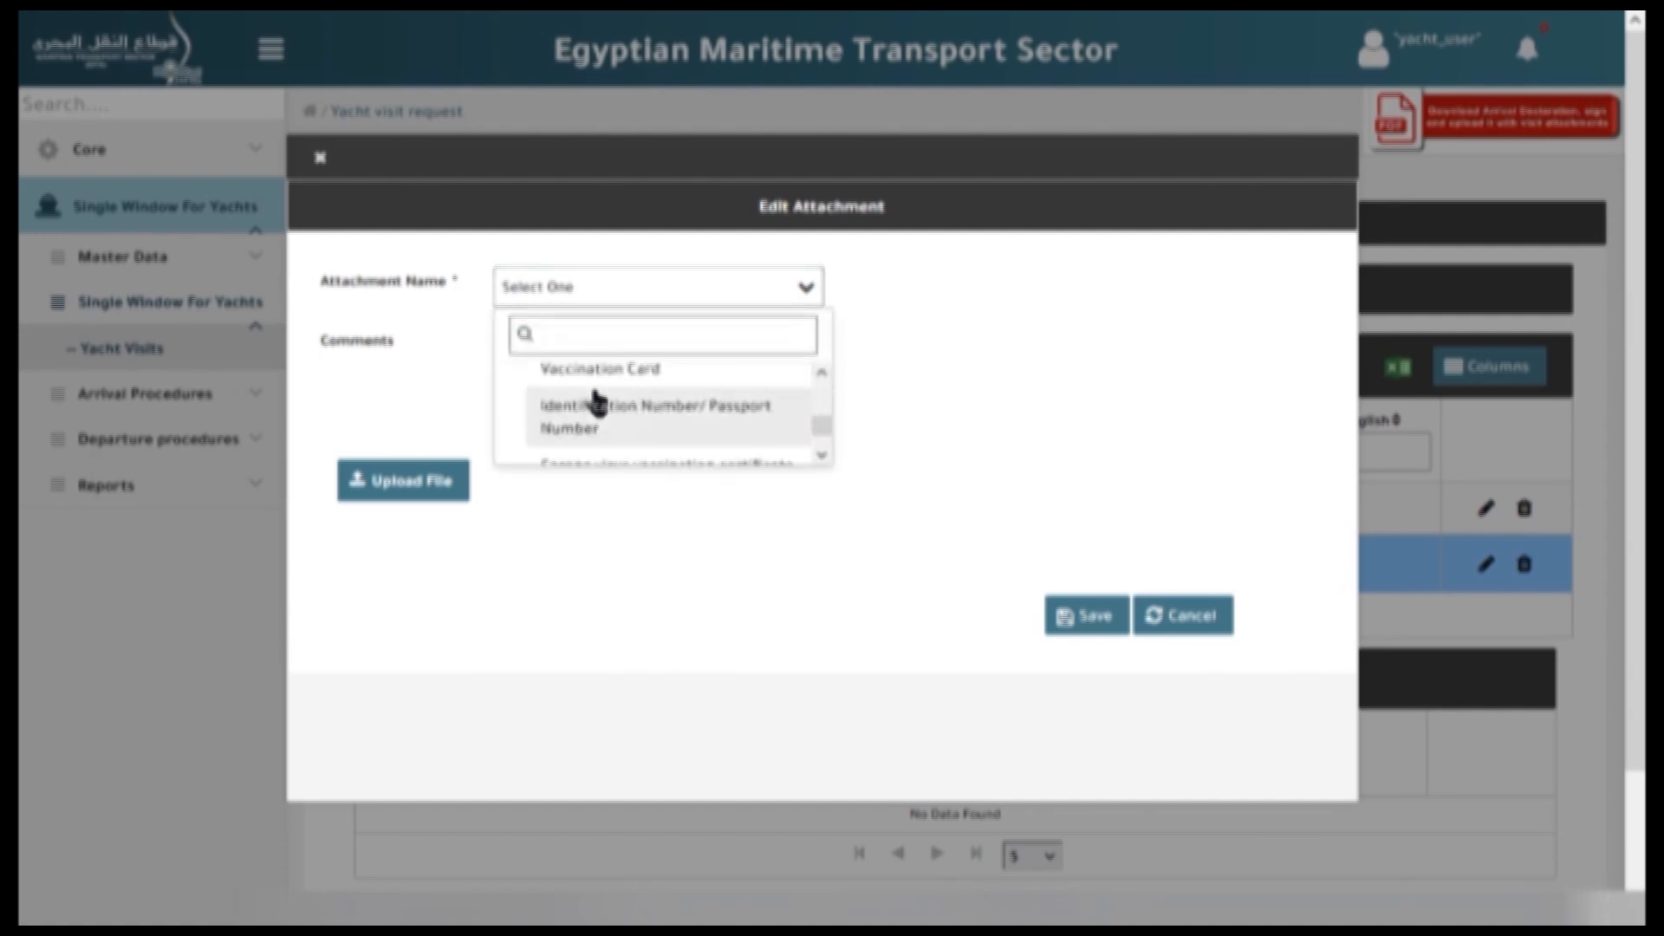
{"action": "scroll", "coordinate": [597, 416], "scroll_direction": "up", "scroll_amount": 2}
{"action": "left_click", "coordinate": [606, 447]}
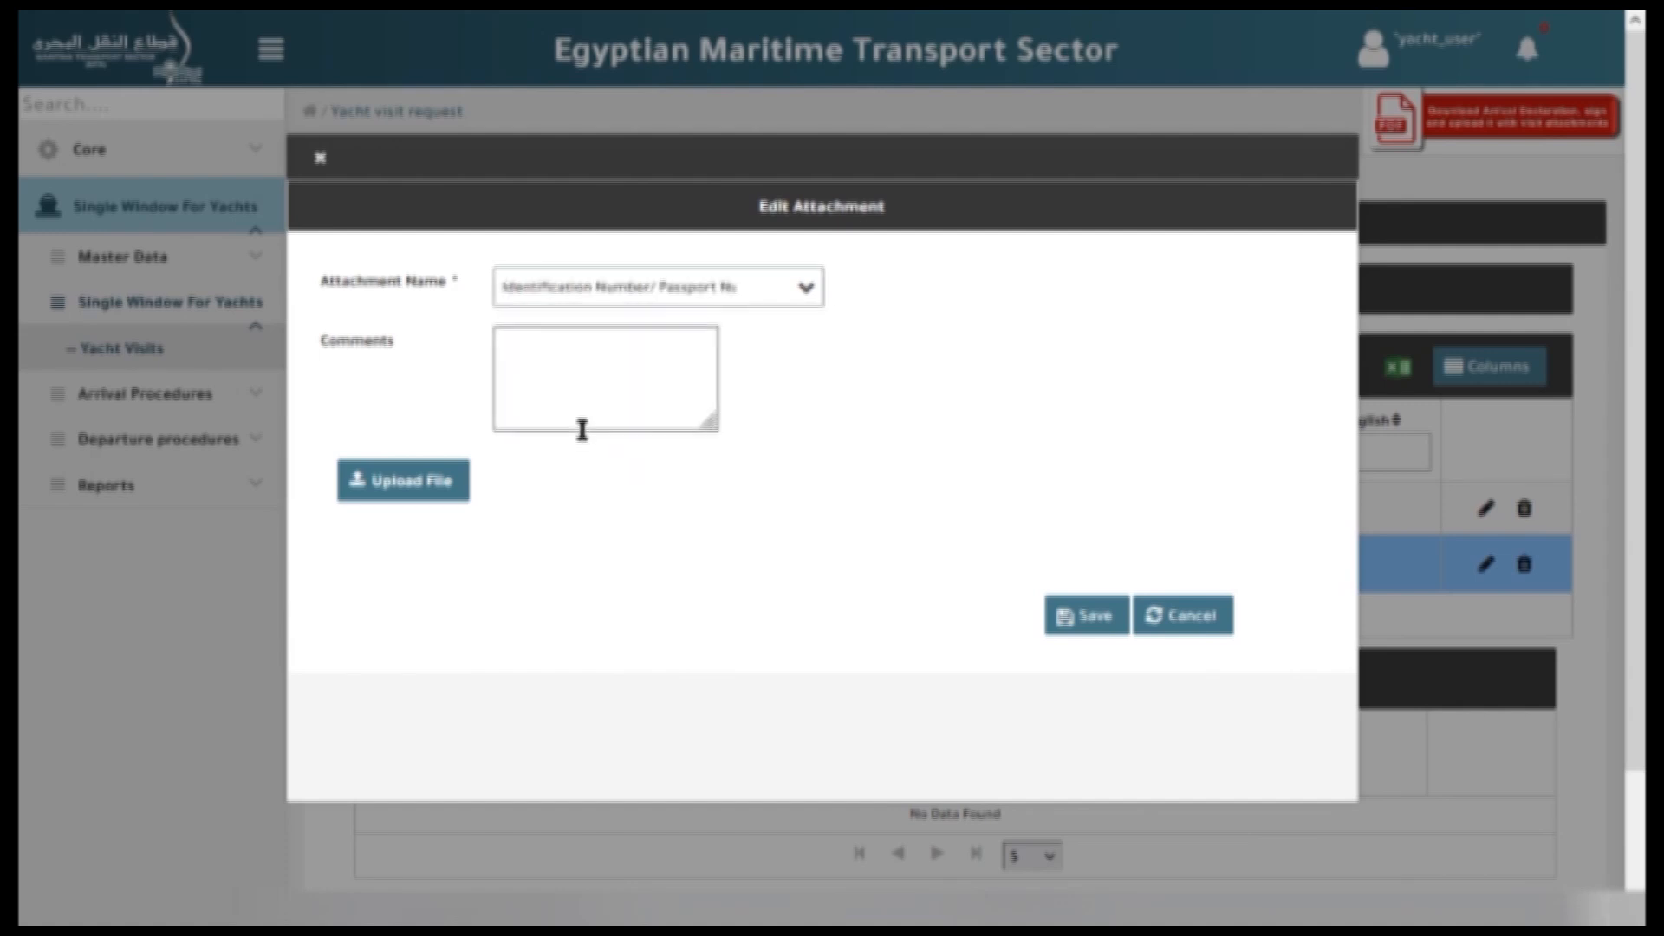
{"action": "left_click", "coordinate": [370, 479]}
{"action": "double_click", "coordinate": [290, 197]}
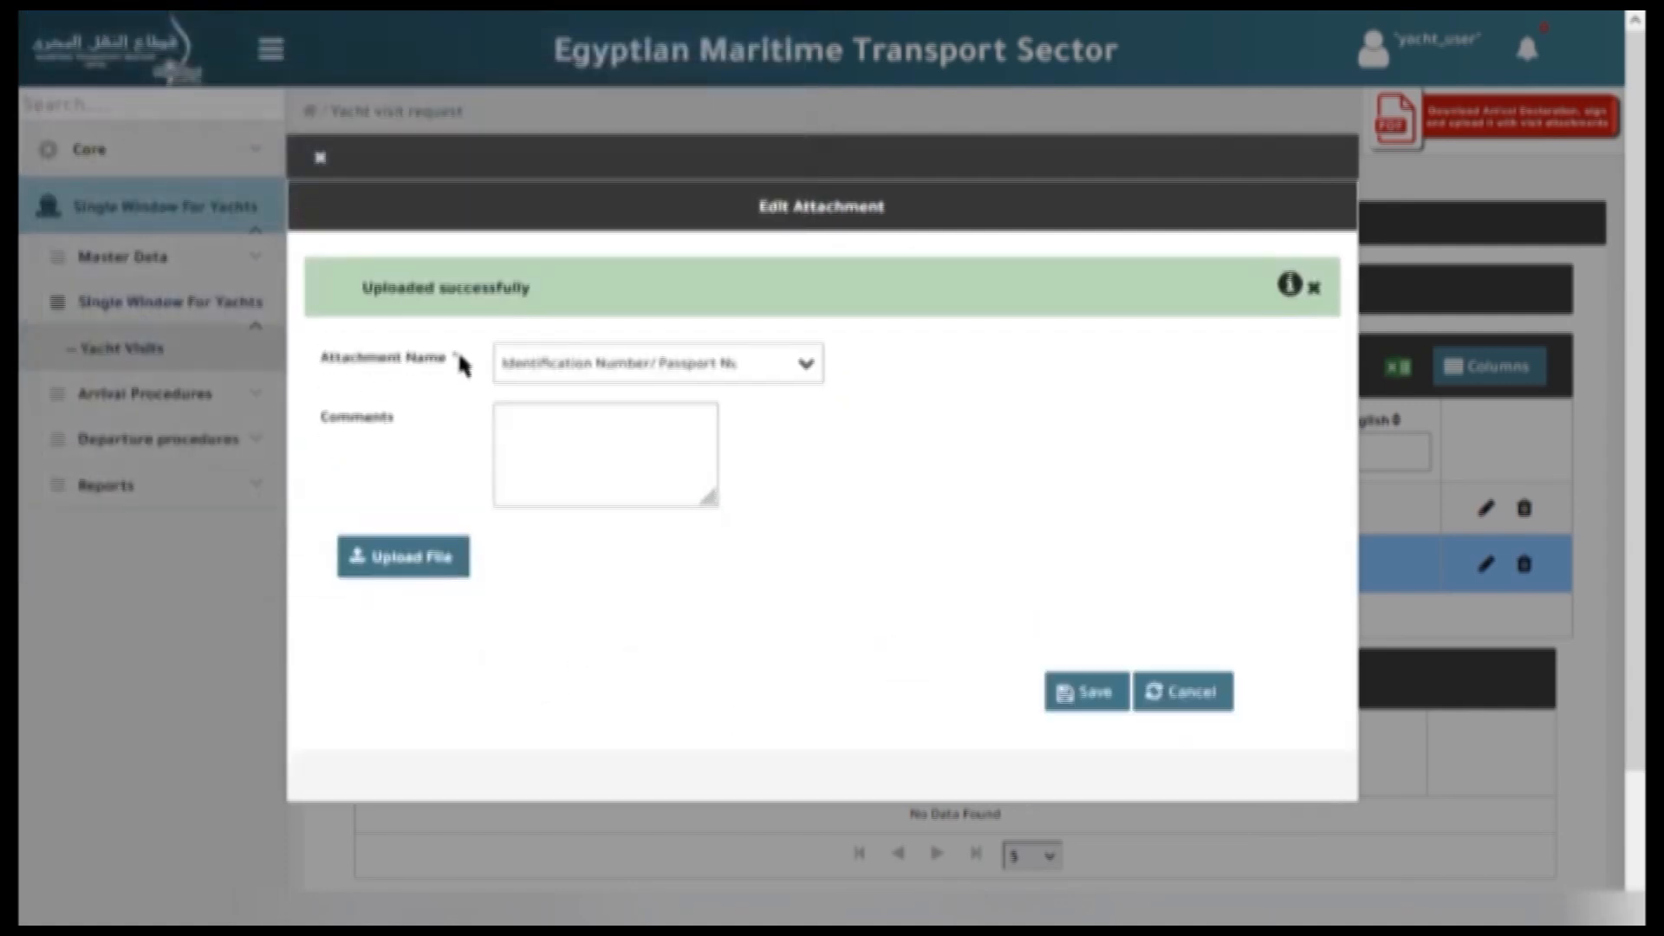
{"action": "left_click", "coordinate": [1075, 703]}
{"action": "left_click", "coordinate": [321, 157]}
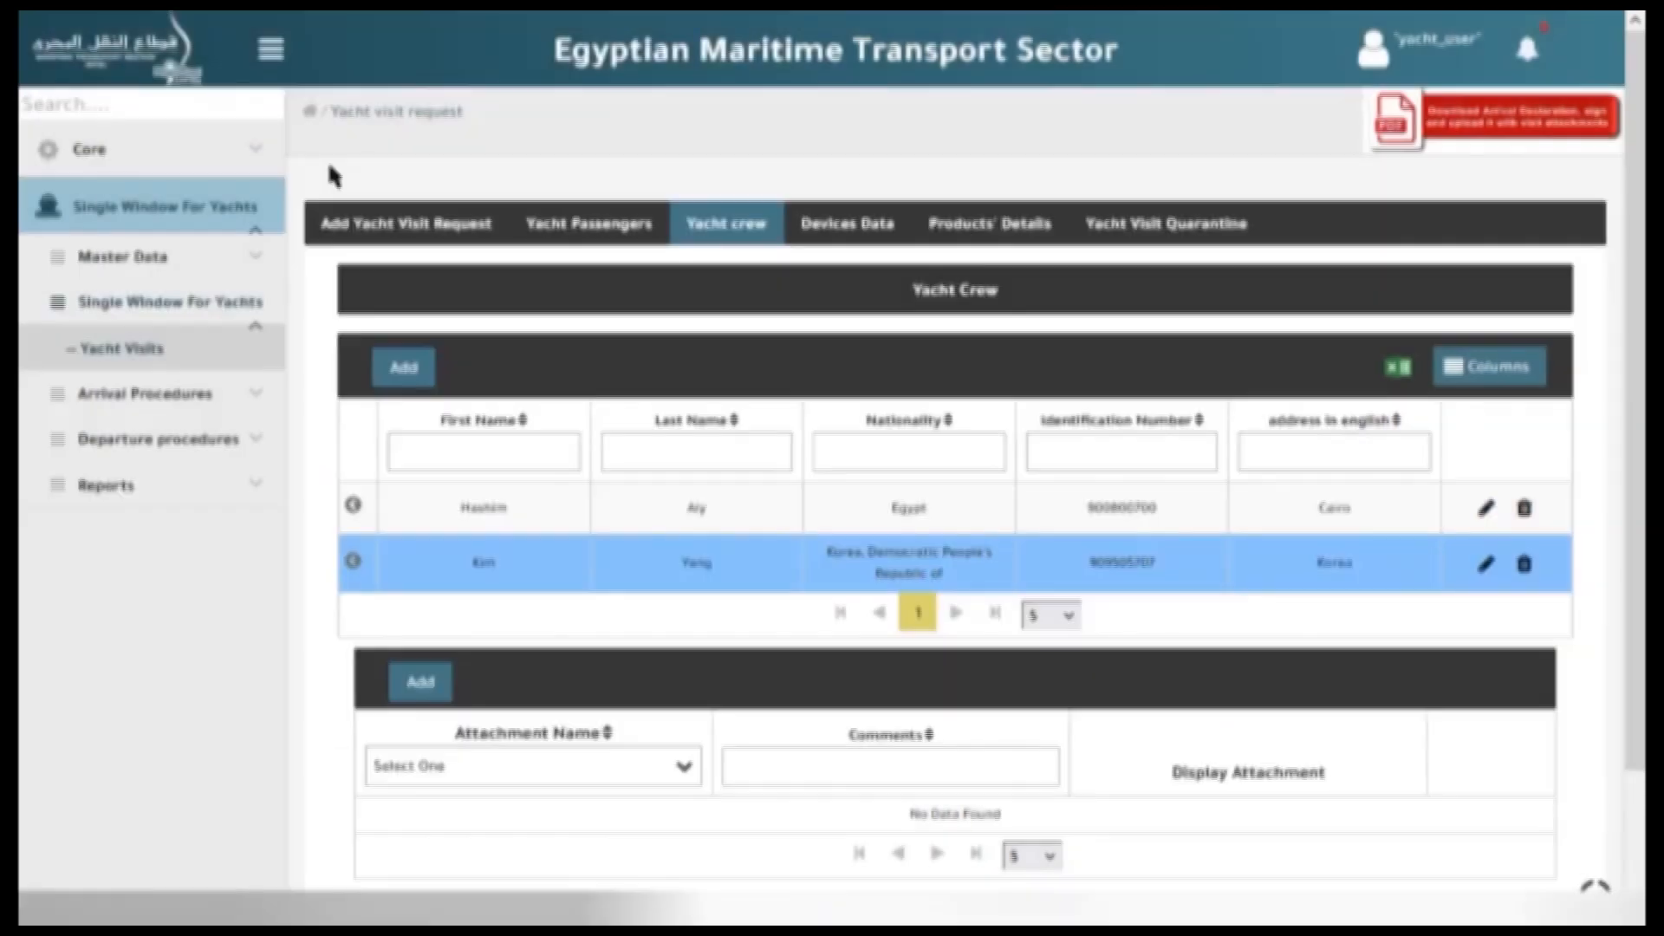
Add a yacht devices record with count 5, manufacturer ABC, model AA-2000, frequency band 500 and O/P watt 1000, and save it.
{"action": "left_click", "coordinate": [845, 229]}
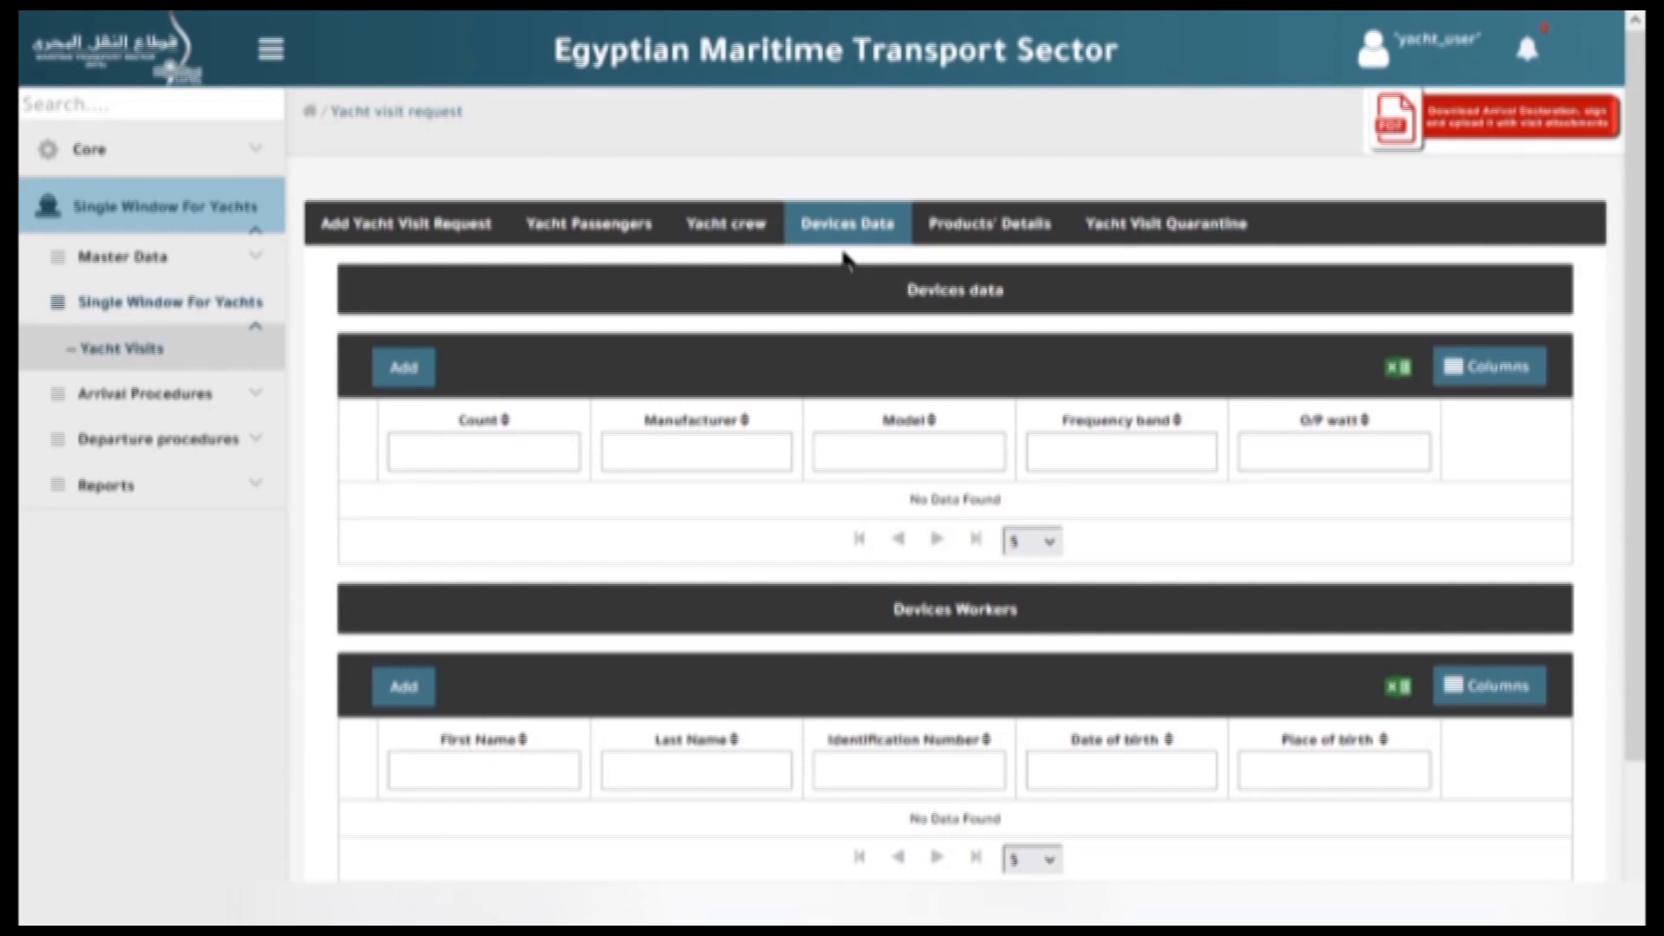
{"action": "left_click", "coordinate": [403, 371]}
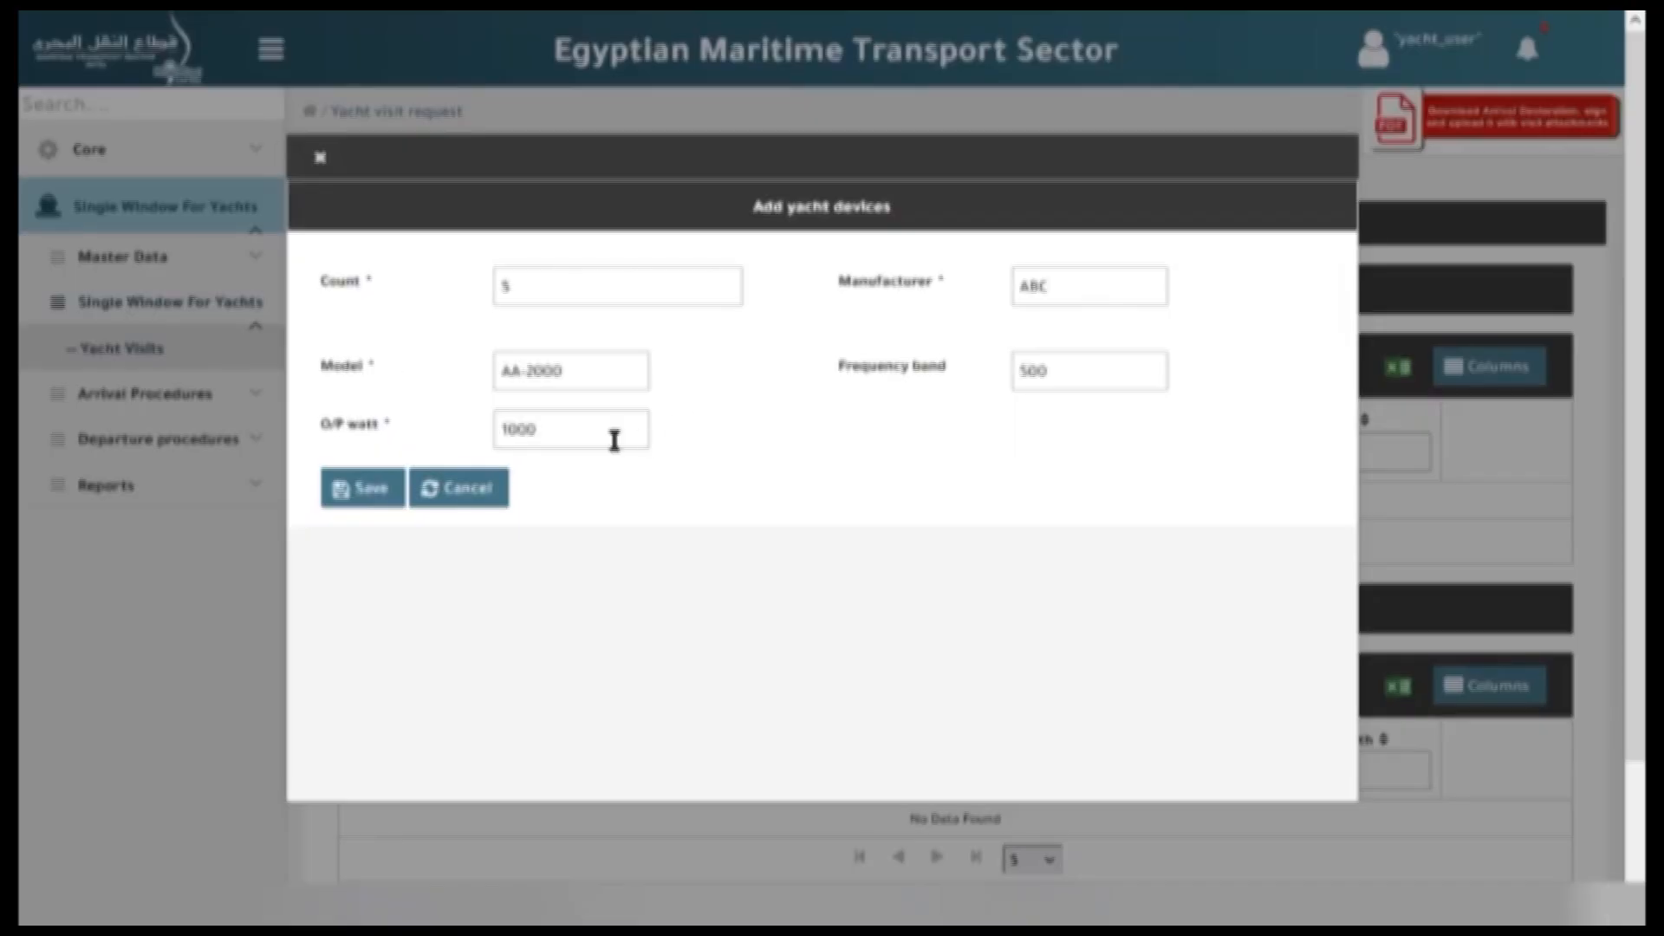
{"action": "left_click", "coordinate": [368, 488]}
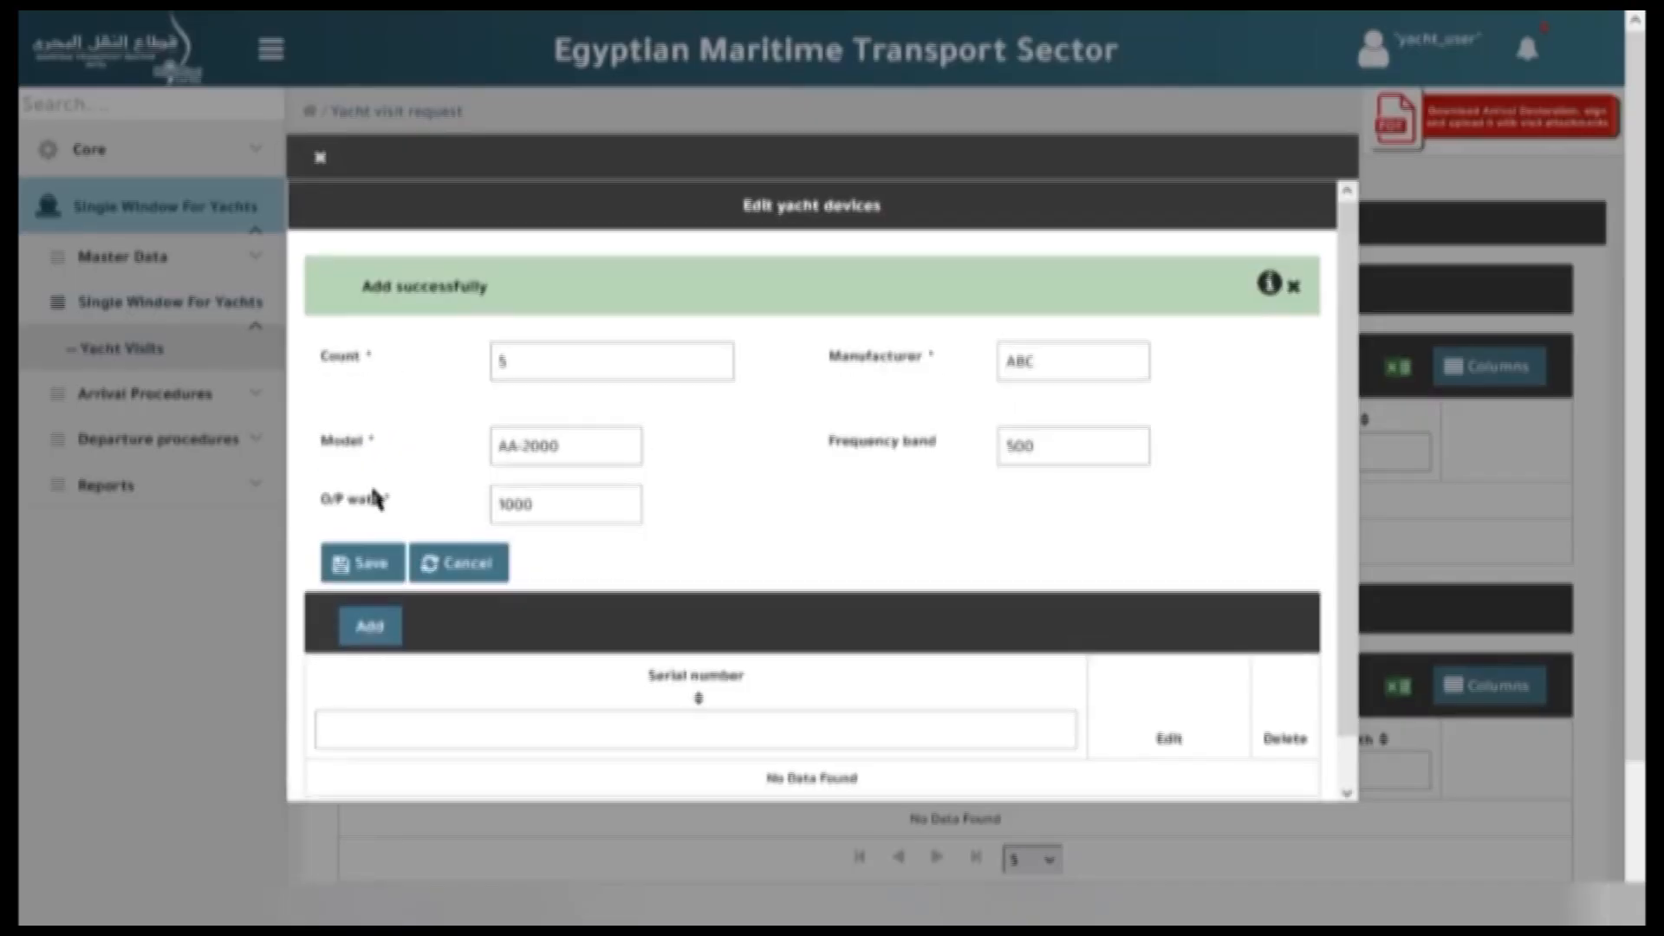
Add serial numbers 10001000 through 10001004 to the AA-2000 device record, save it and close the form.
{"action": "left_click", "coordinate": [371, 577]}
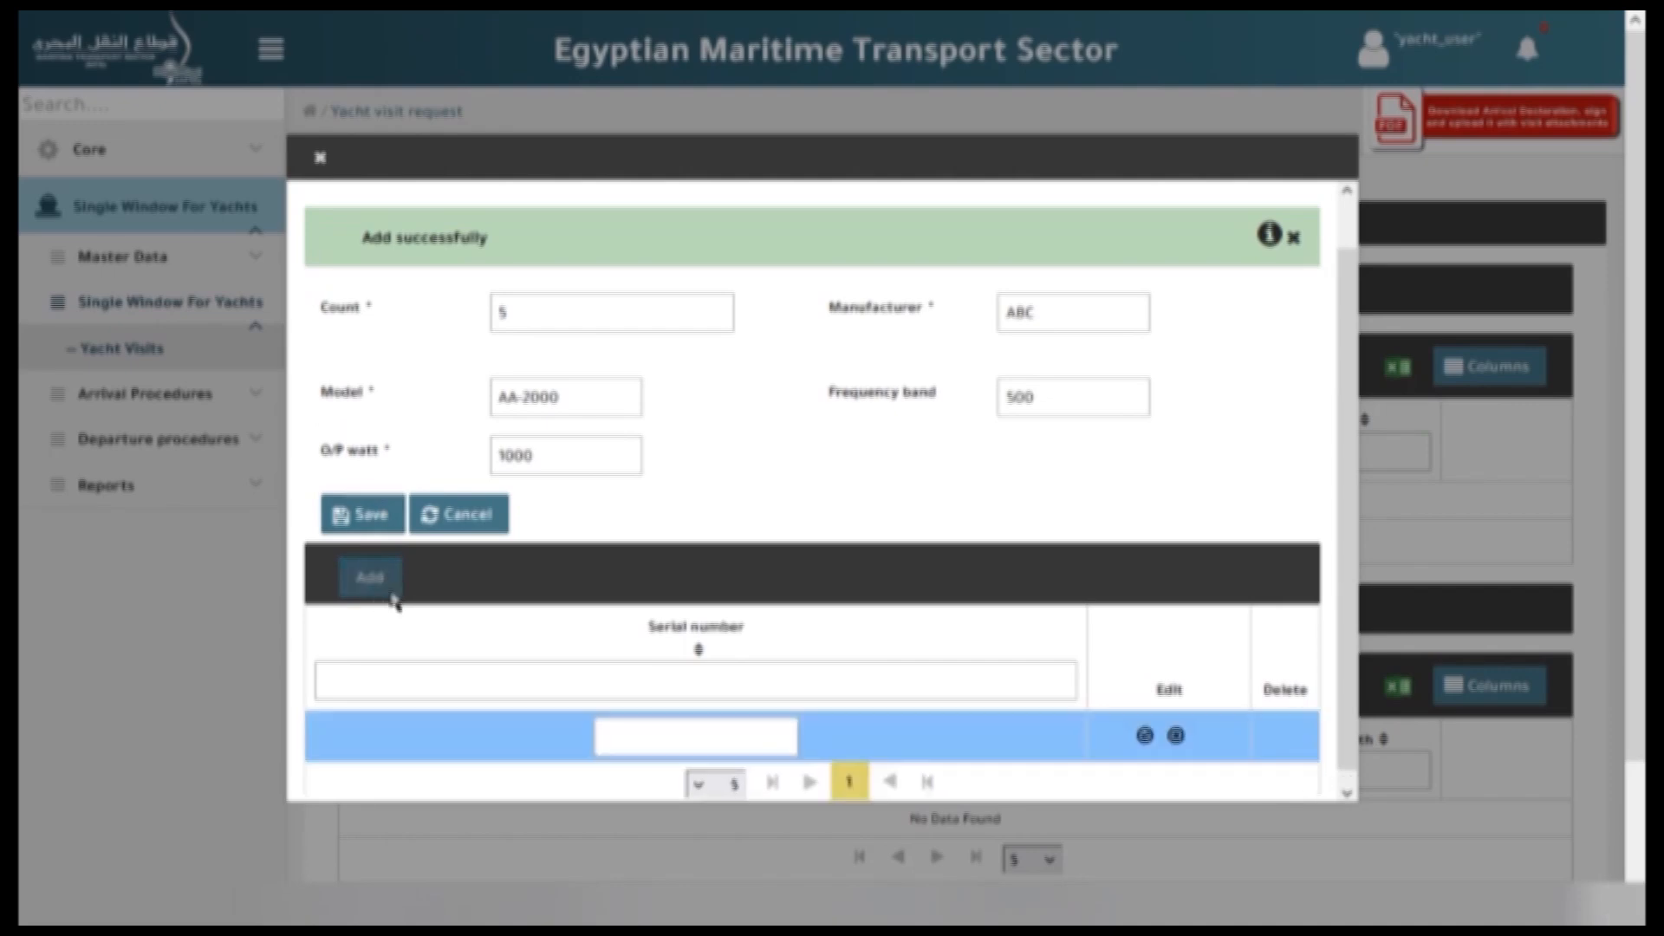
{"action": "type", "text": "10001000"}
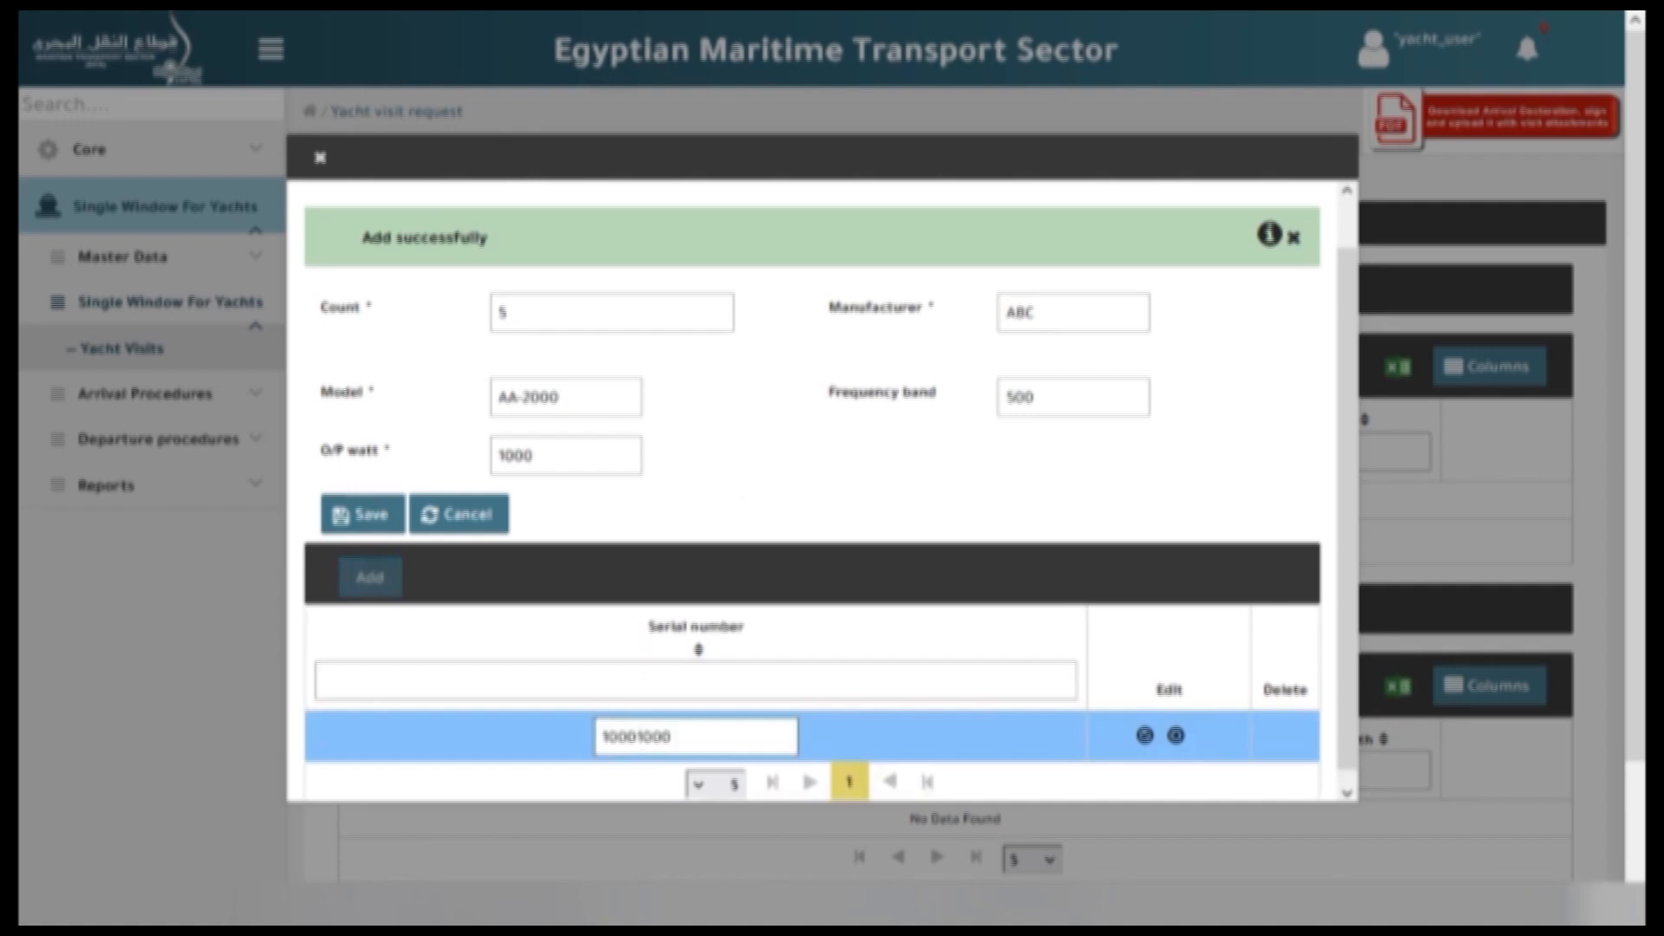
{"action": "left_click", "coordinate": [1144, 736]}
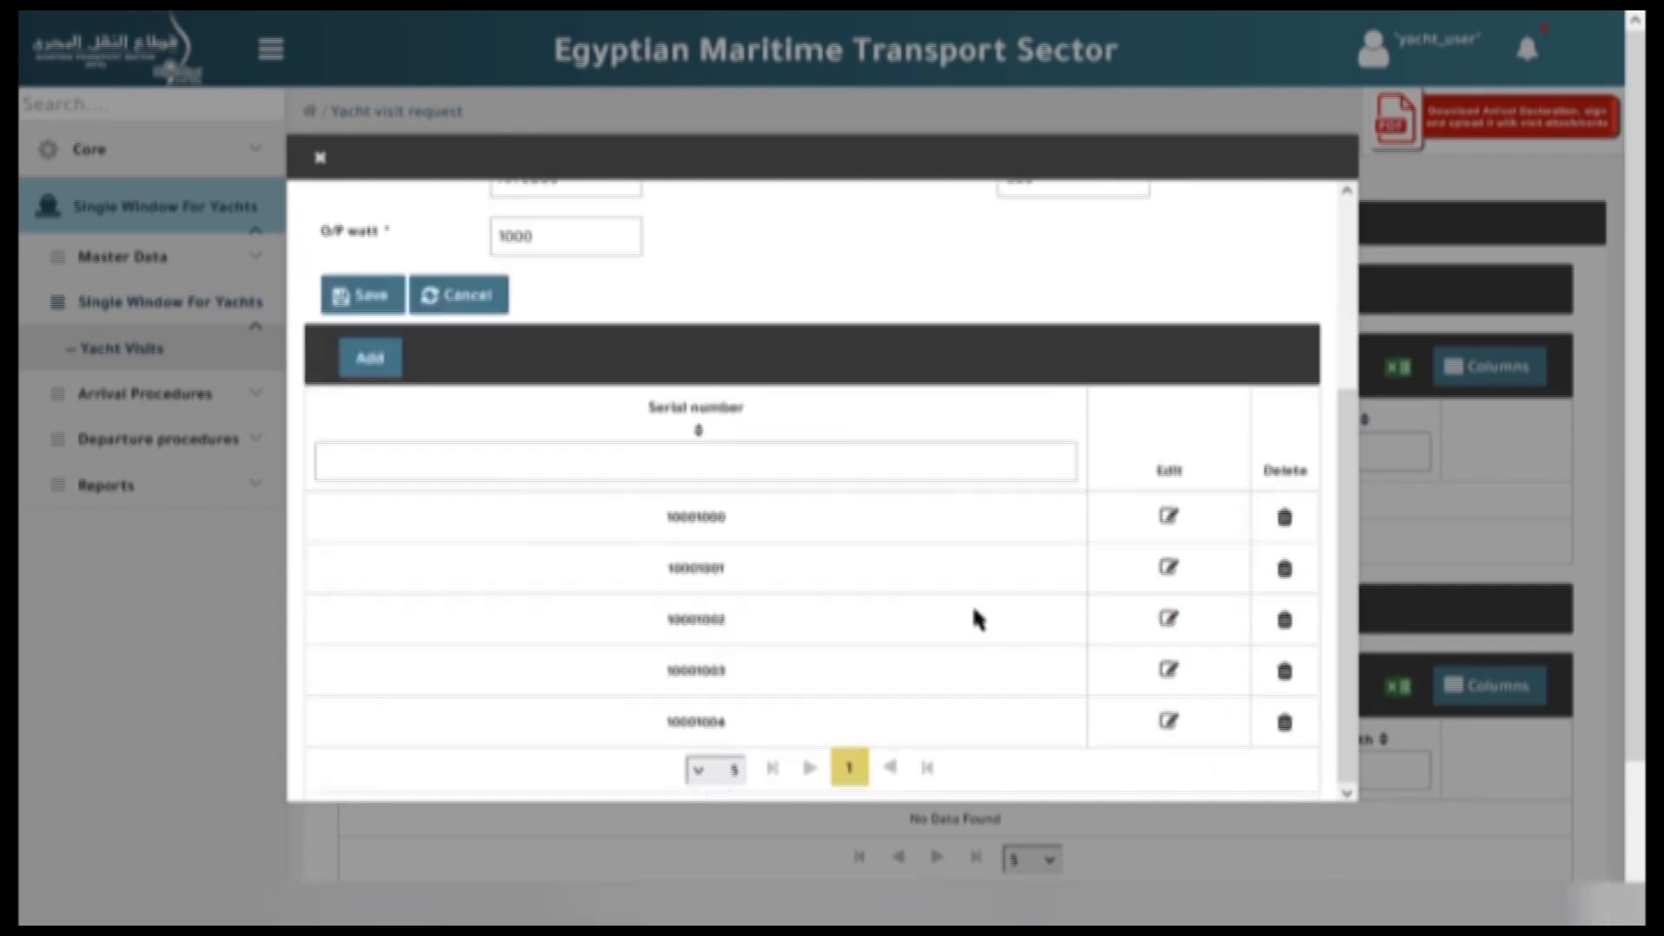
{"action": "left_click", "coordinate": [361, 297]}
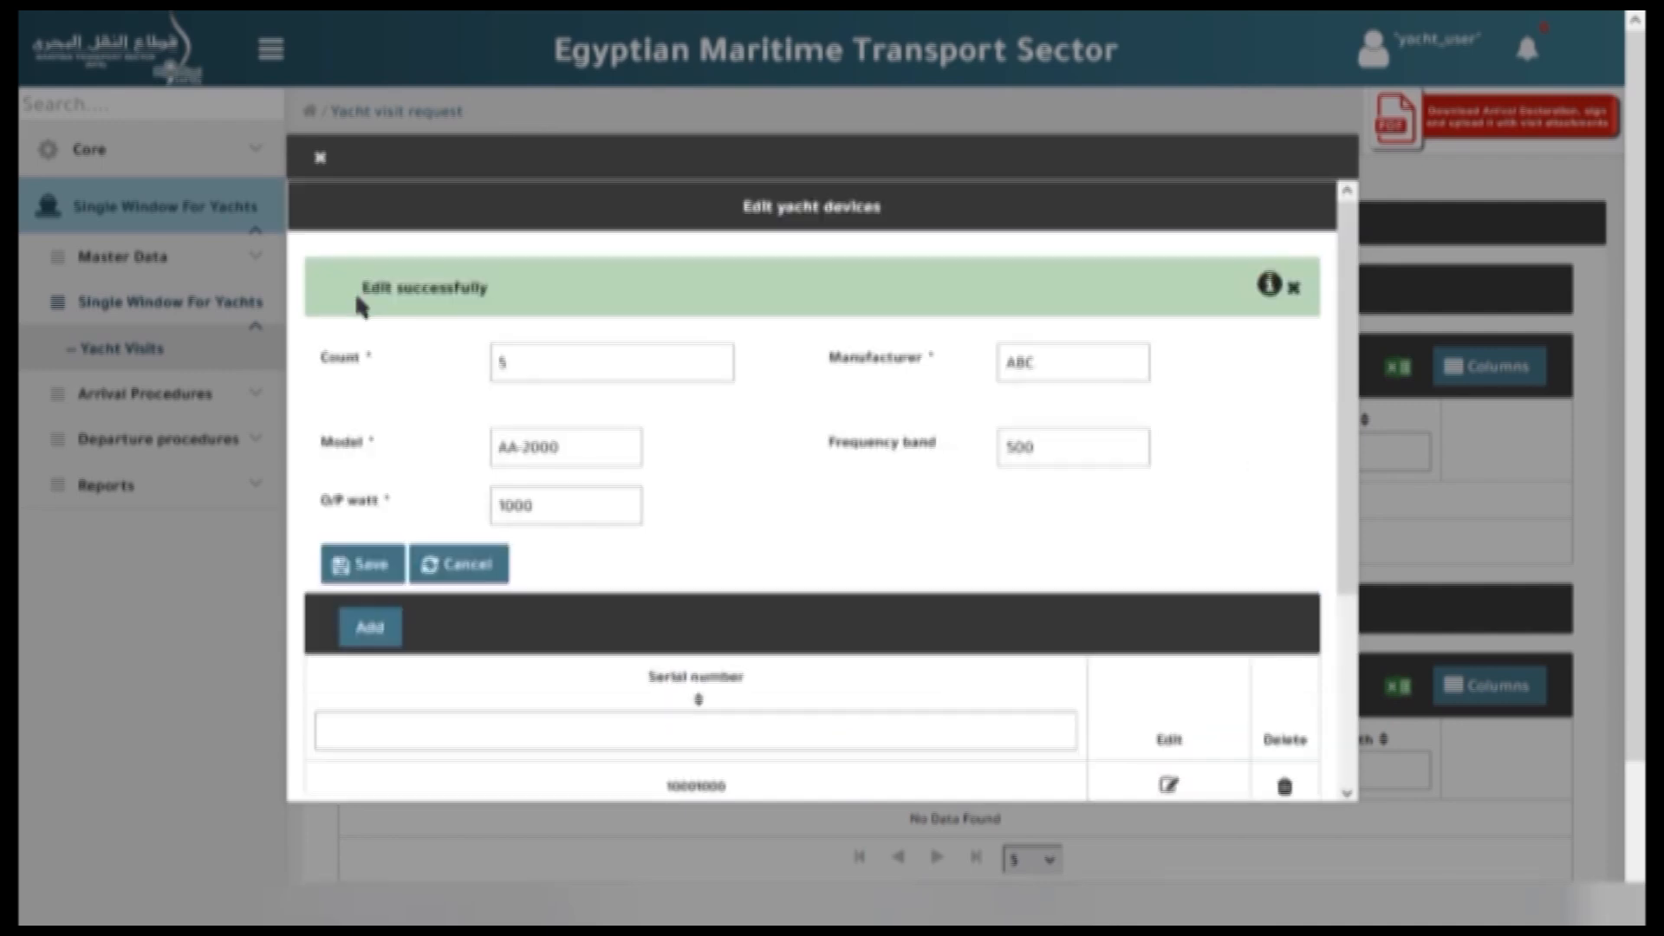
{"action": "left_click", "coordinate": [321, 160]}
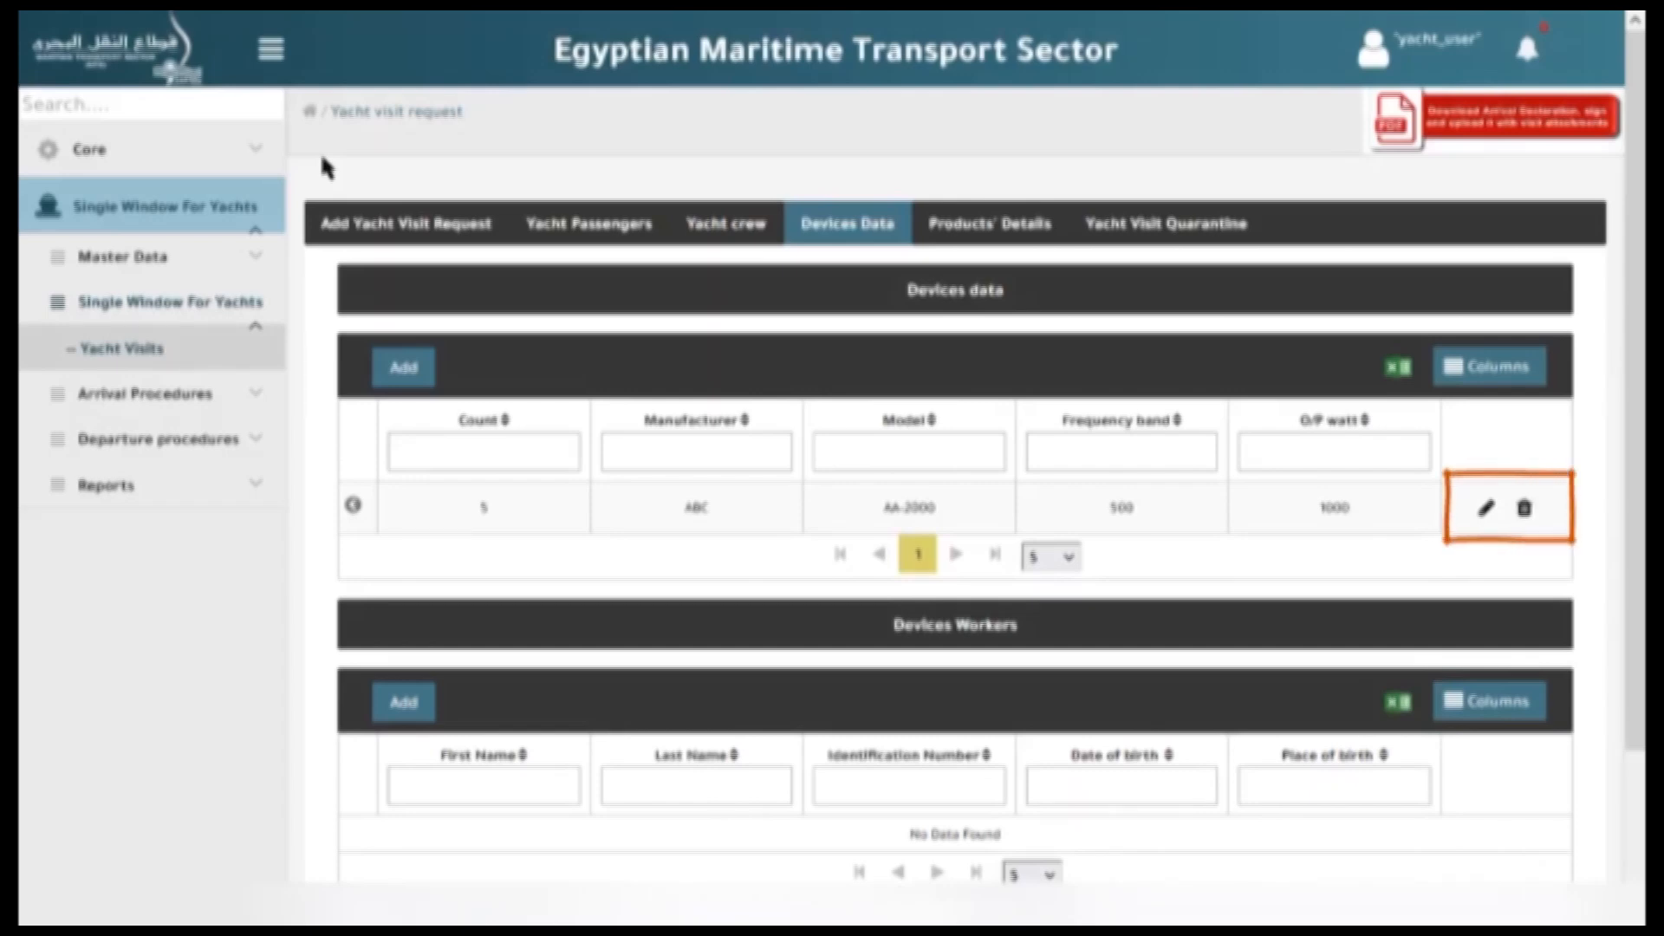
Add a Radio certificate for yacht attachment with an uploaded file to the AA-2000 device, save it and close the form.
{"action": "left_click", "coordinate": [909, 517]}
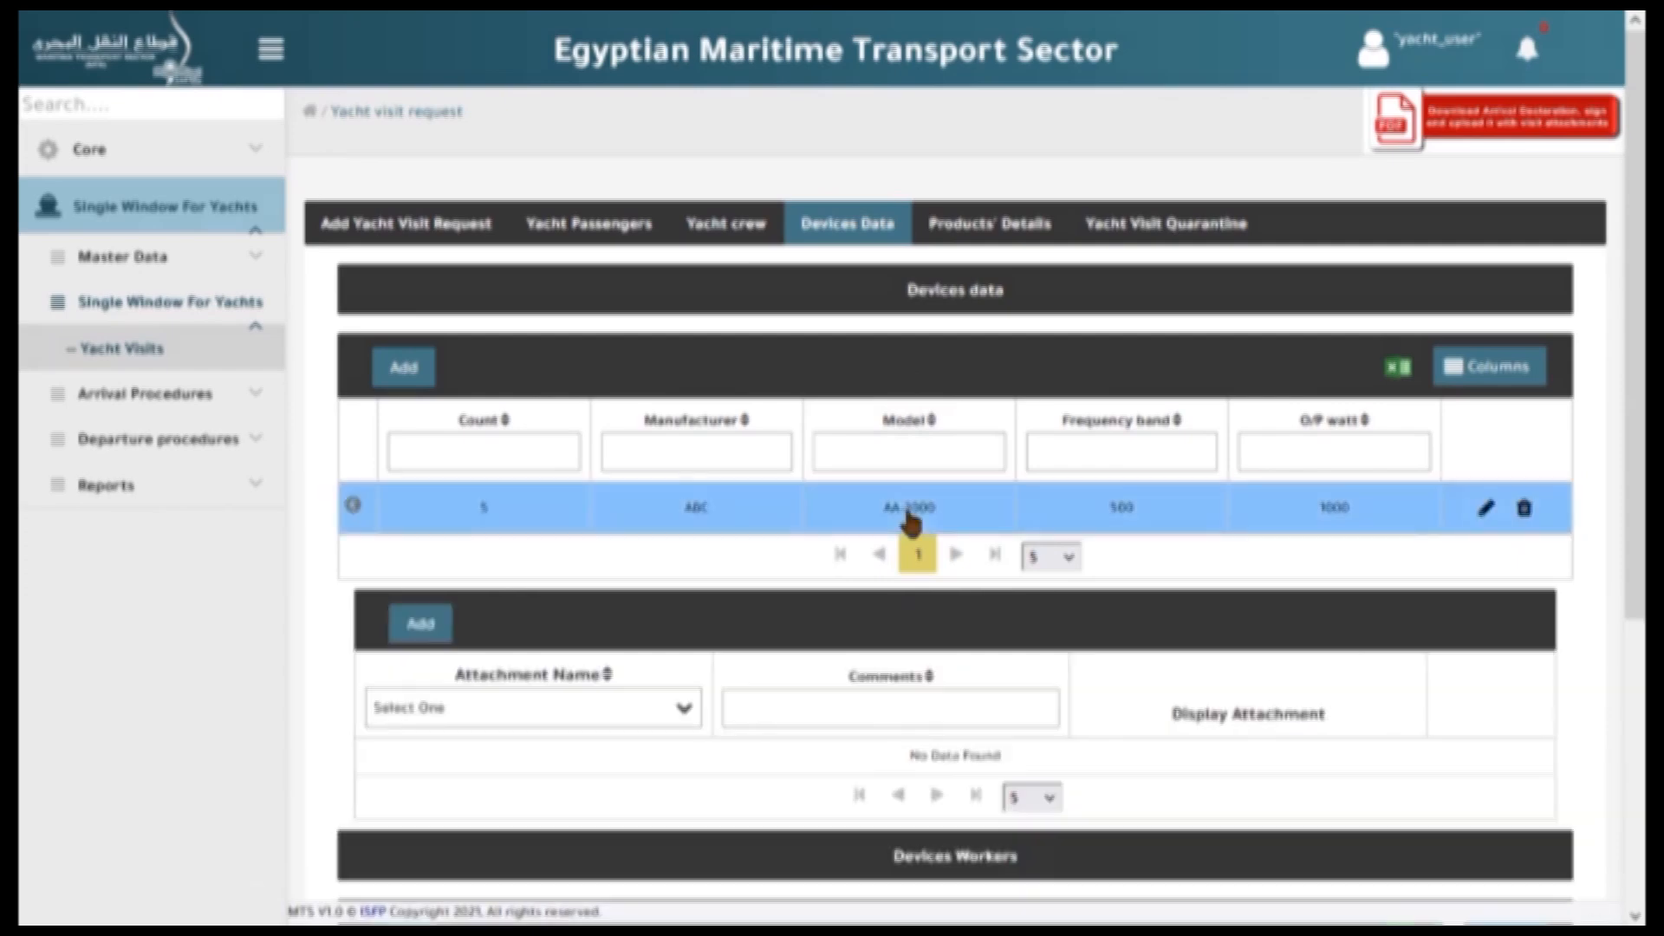
{"action": "left_click", "coordinate": [423, 626]}
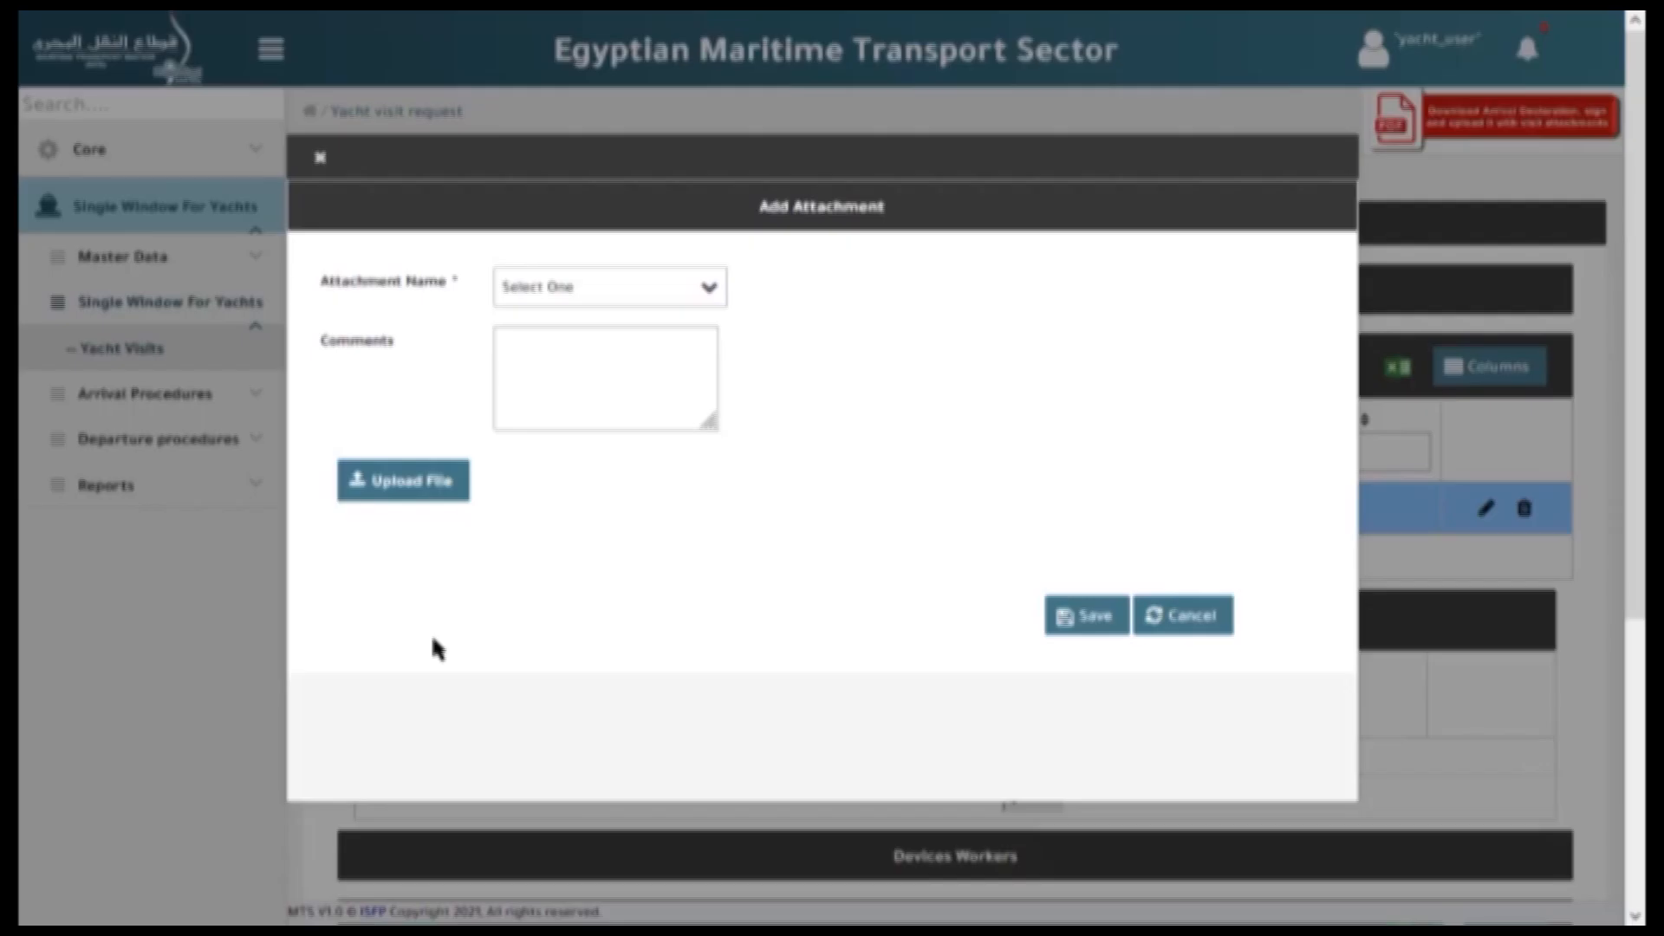
{"action": "left_click", "coordinate": [621, 305]}
{"action": "scroll", "coordinate": [605, 413], "scroll_direction": "down", "scroll_amount": 4}
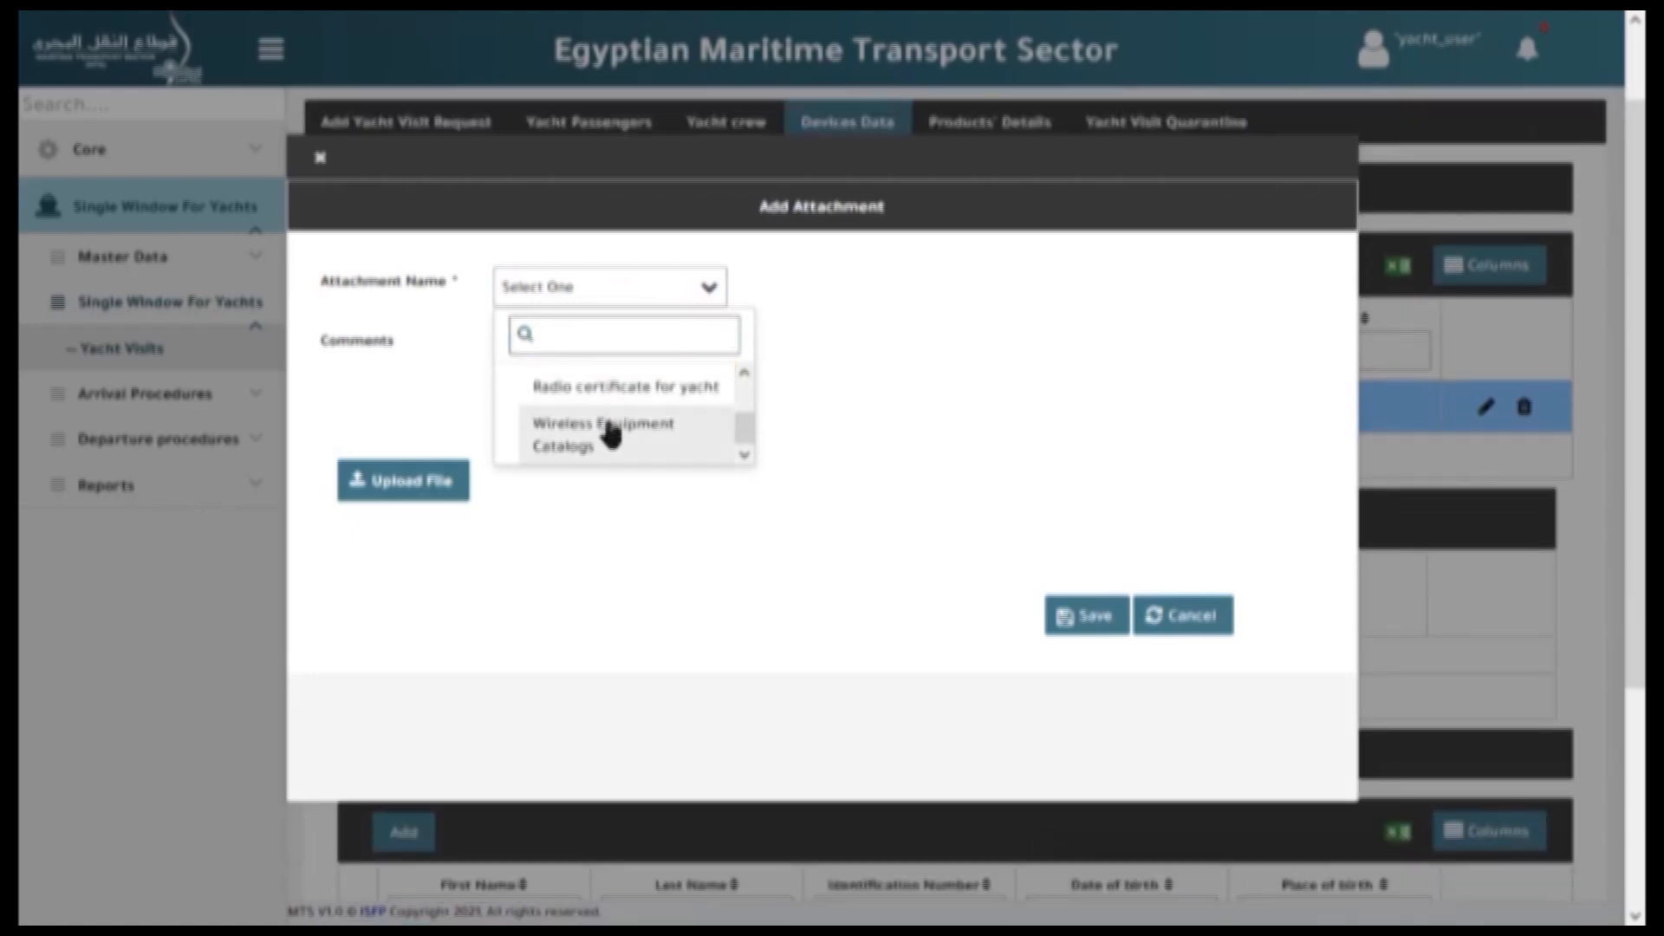
{"action": "left_click", "coordinate": [606, 387]}
{"action": "left_click", "coordinate": [375, 480]}
{"action": "double_click", "coordinate": [300, 216]}
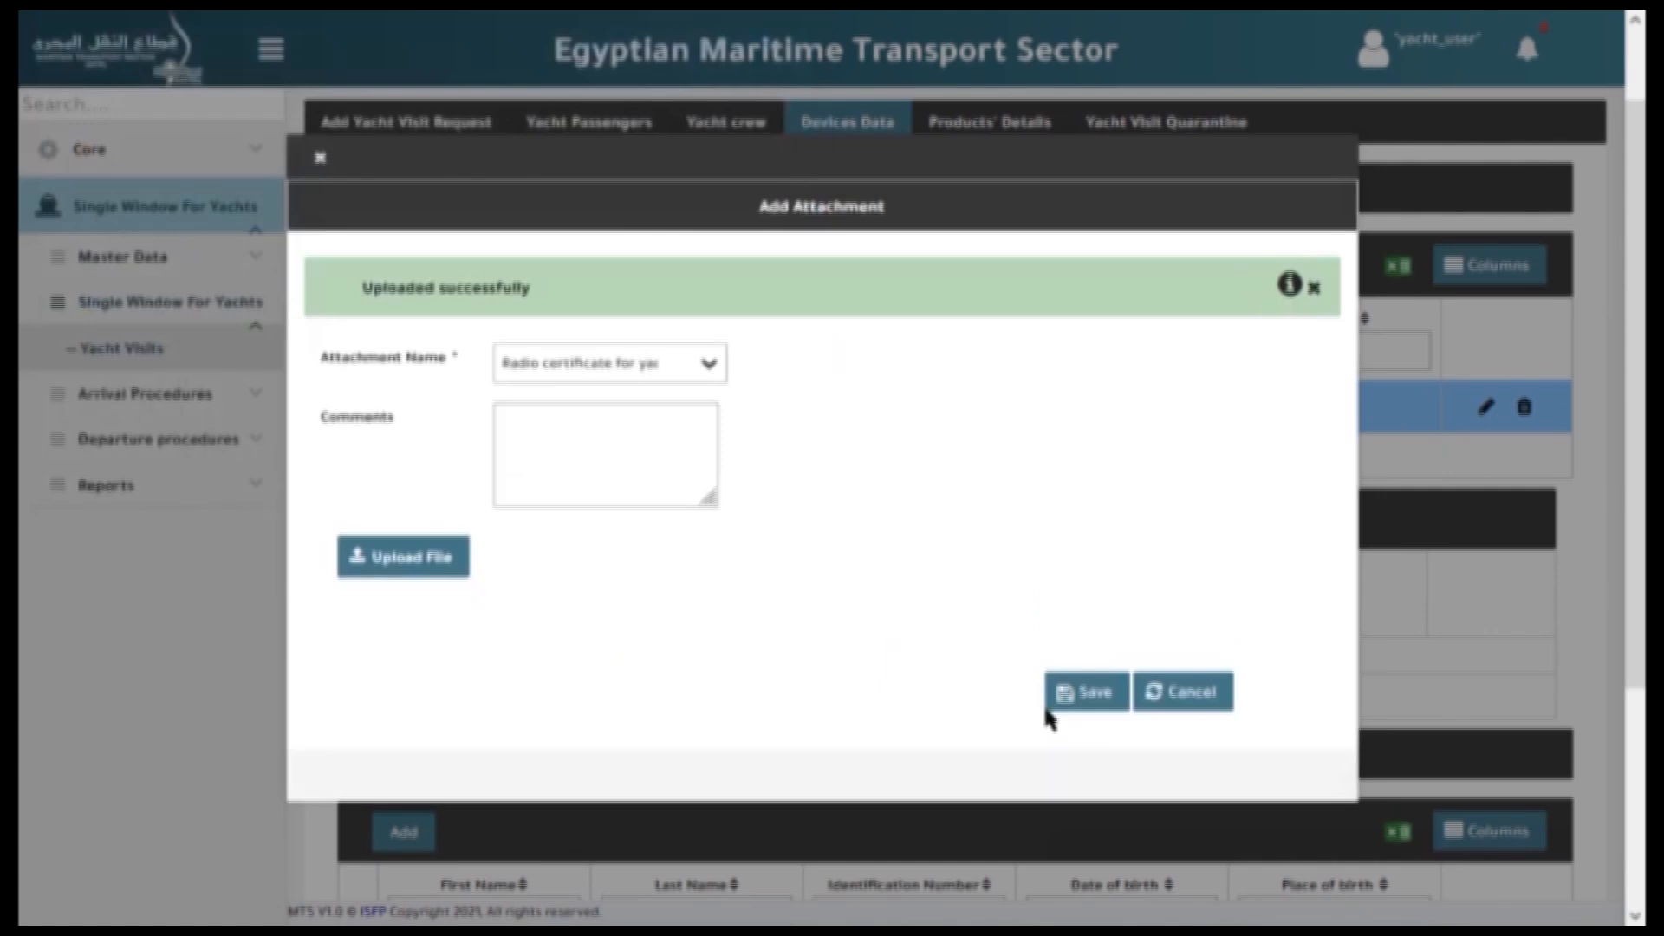
{"action": "left_click", "coordinate": [1061, 716]}
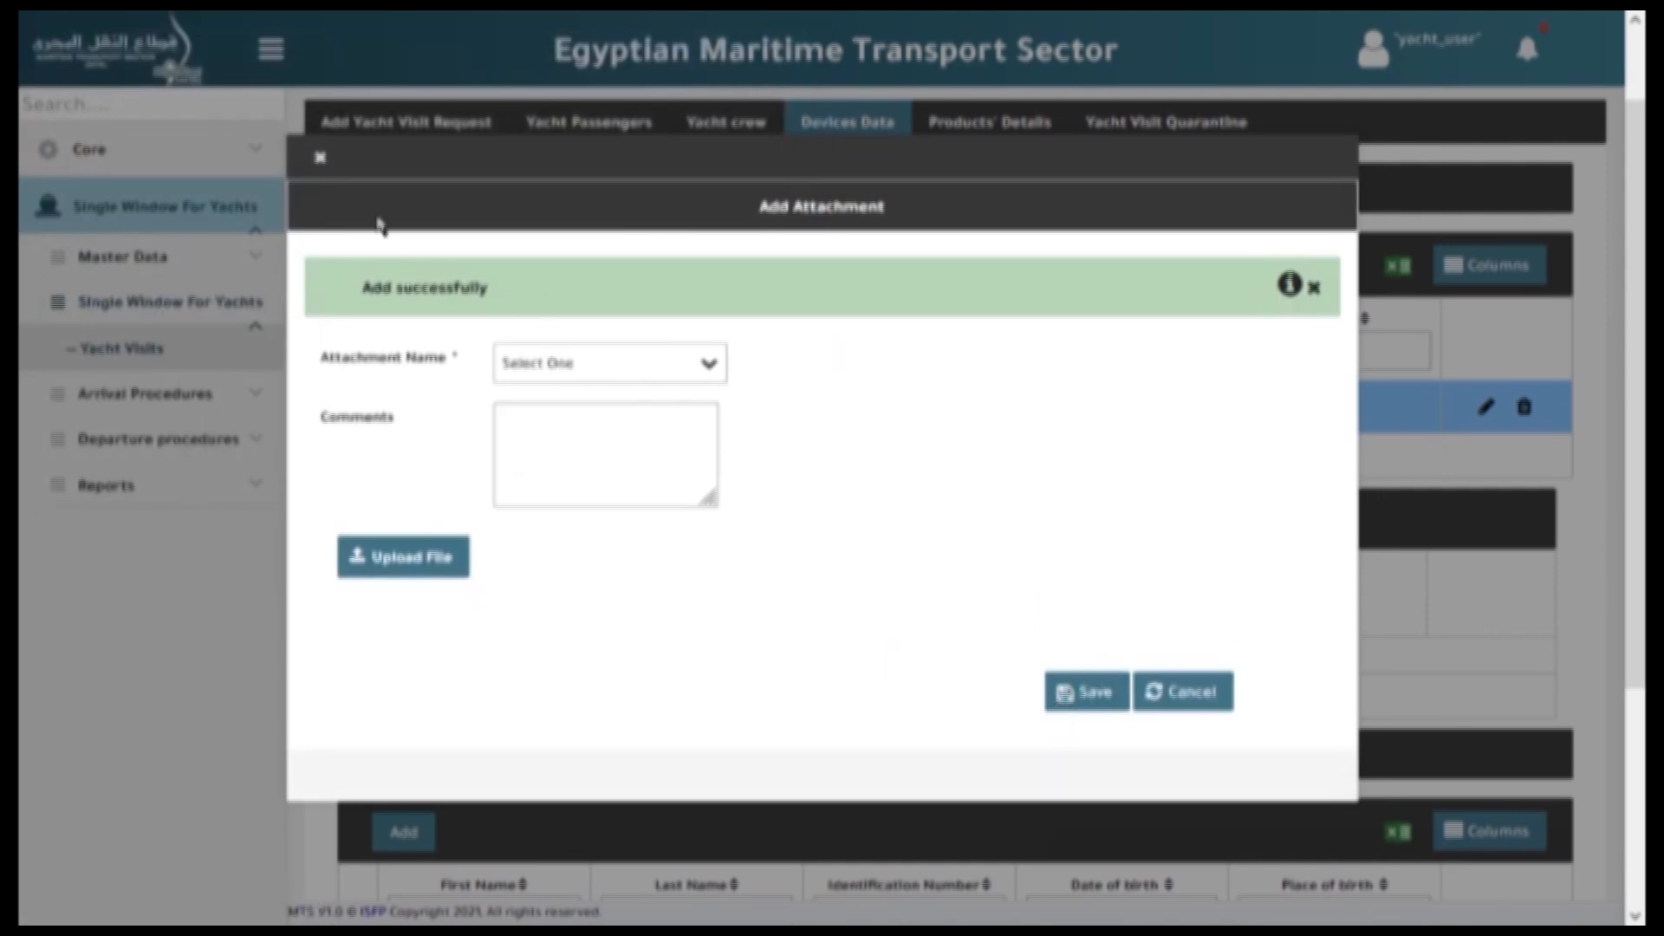
{"action": "left_click", "coordinate": [320, 159]}
Add a devices worker by choosing the Georgian passenger from the yacht passengers, set the job to Operator and save.
{"action": "scroll", "coordinate": [440, 525], "scroll_direction": "down", "scroll_amount": 2}
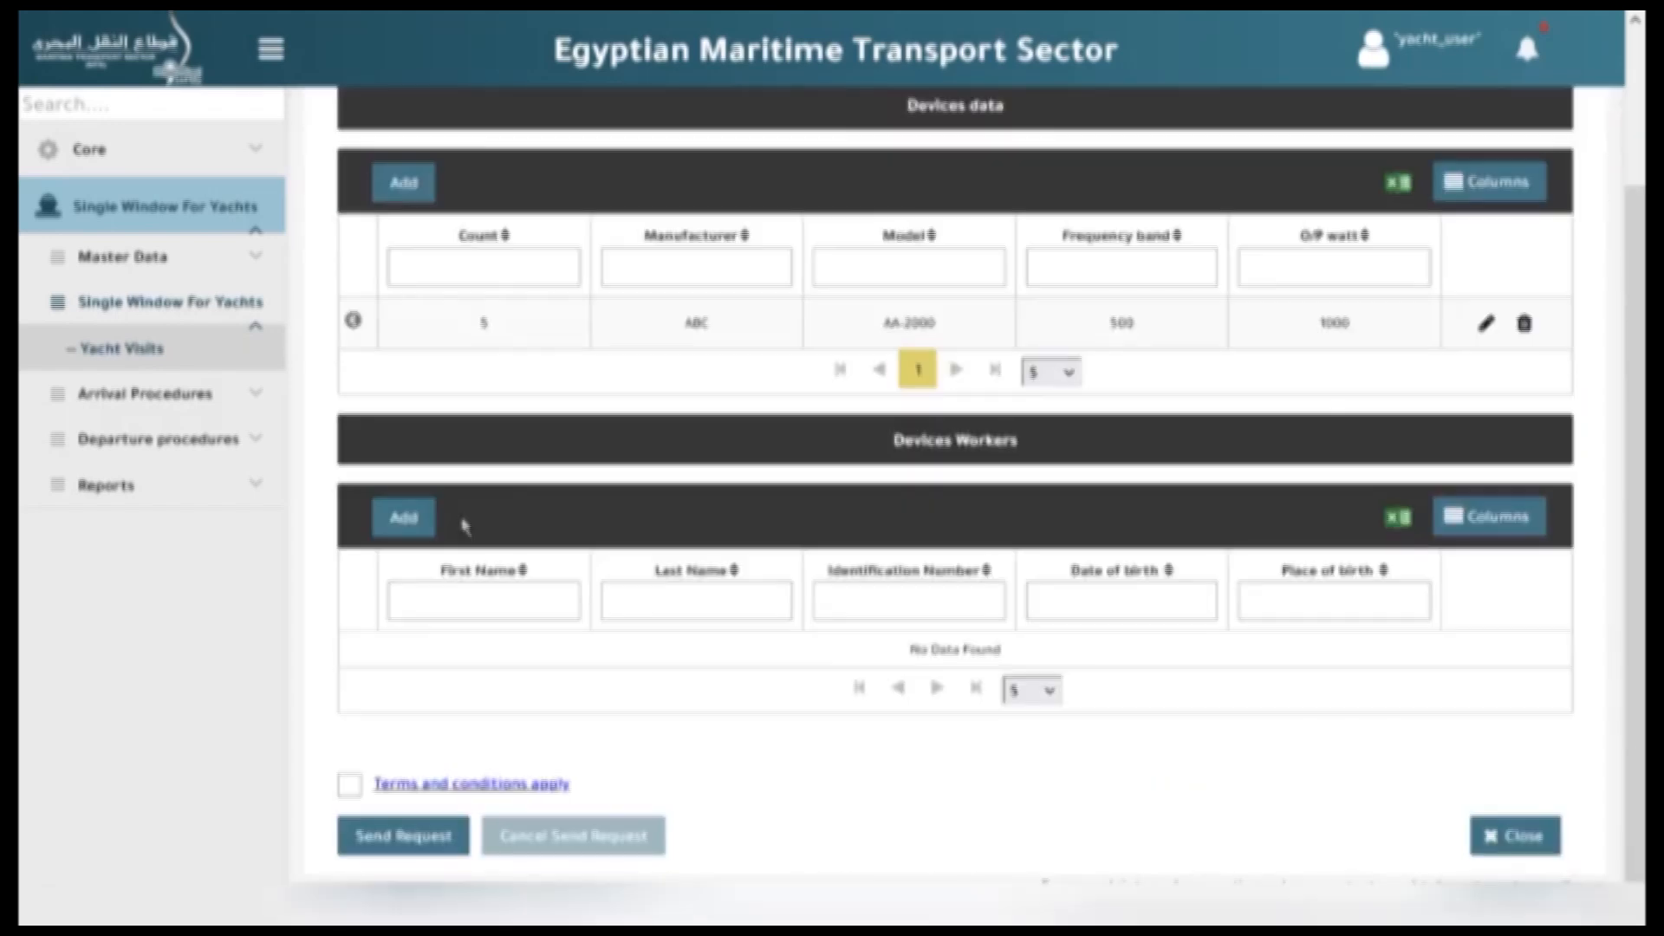
{"action": "left_click", "coordinate": [416, 520]}
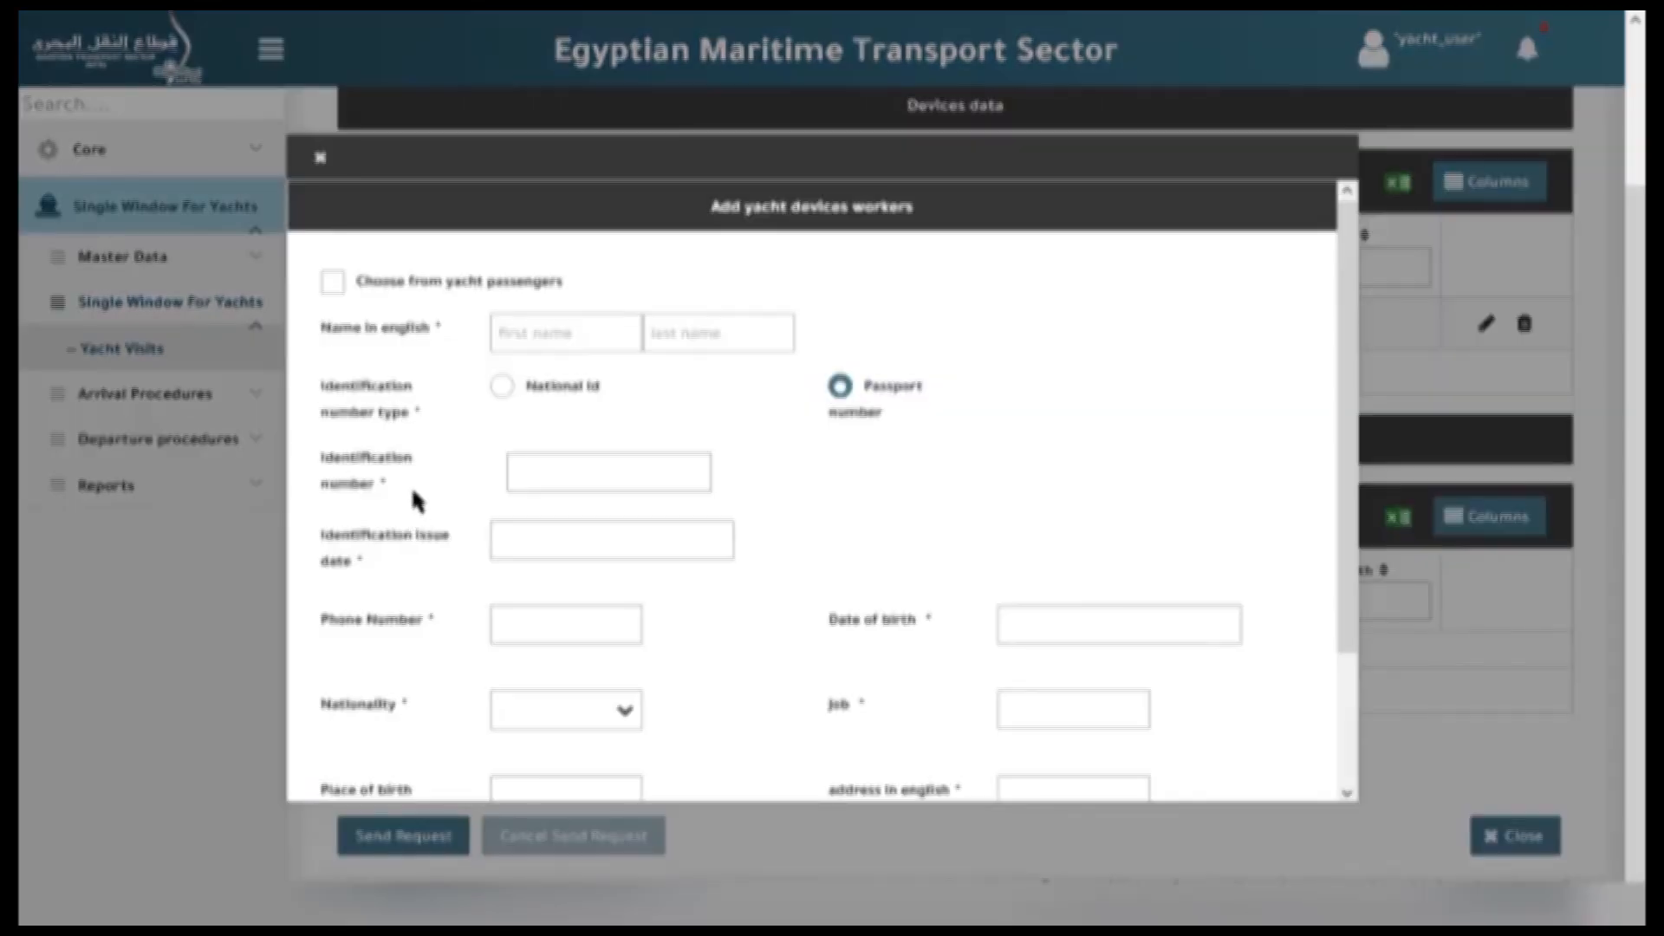
{"action": "left_click", "coordinate": [333, 283]}
{"action": "left_click", "coordinate": [762, 295]}
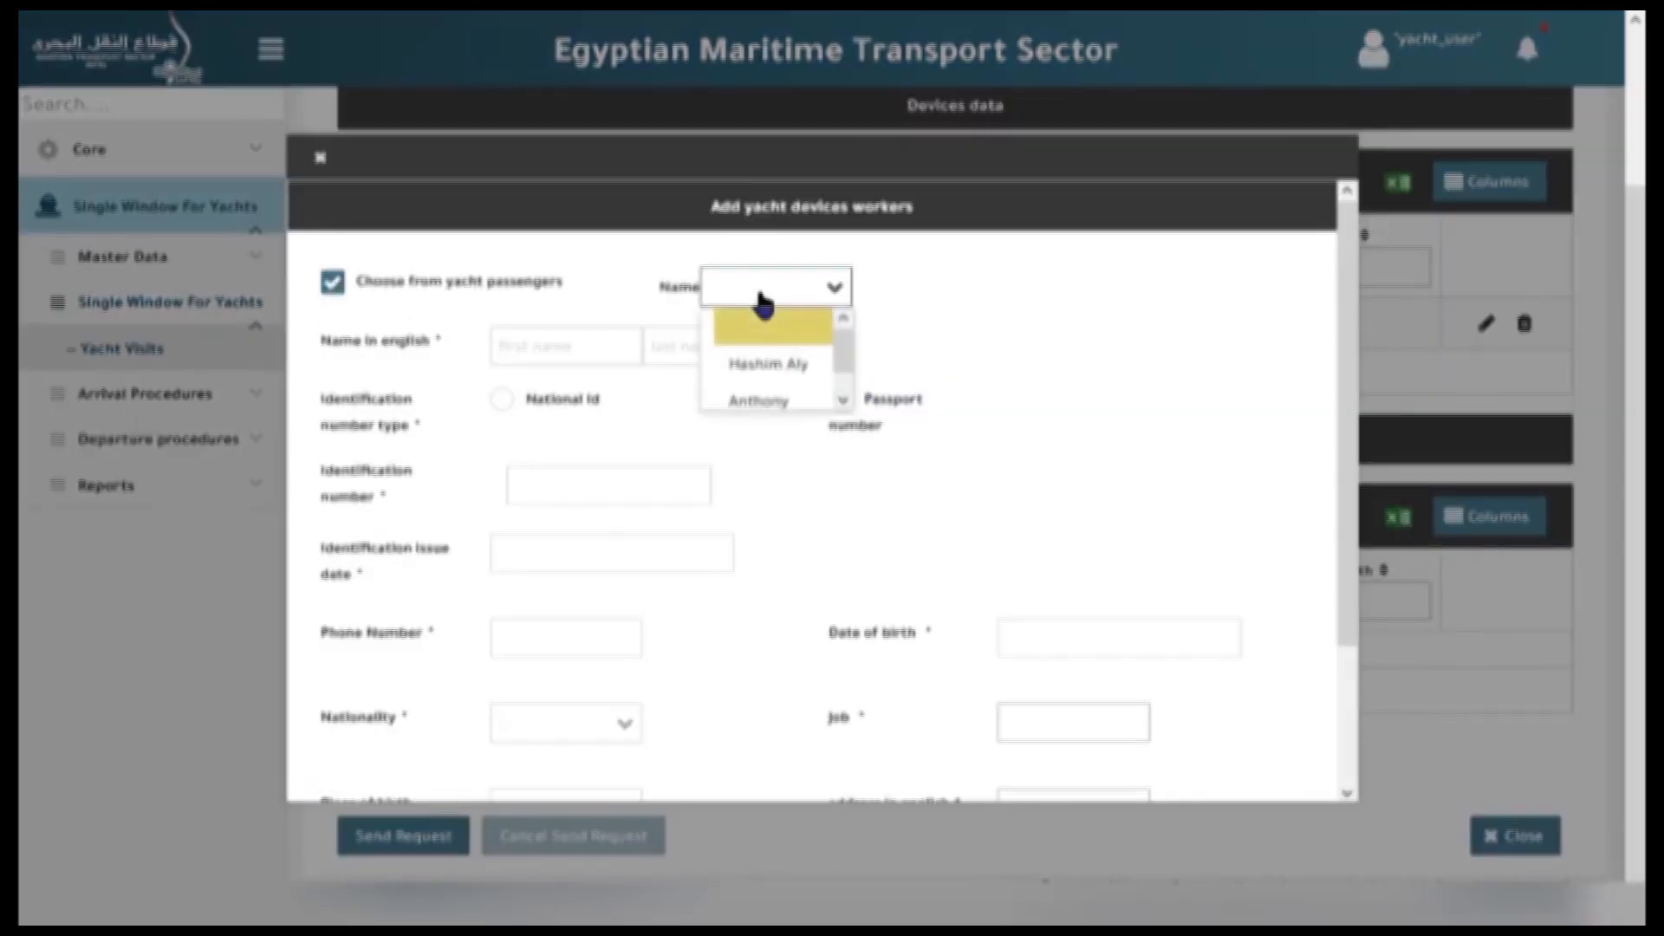
{"action": "left_click", "coordinate": [750, 402]}
{"action": "scroll", "coordinate": [751, 398], "scroll_direction": "down", "scroll_amount": 2}
{"action": "left_click", "coordinate": [1097, 548]}
{"action": "type", "text": "Operator"}
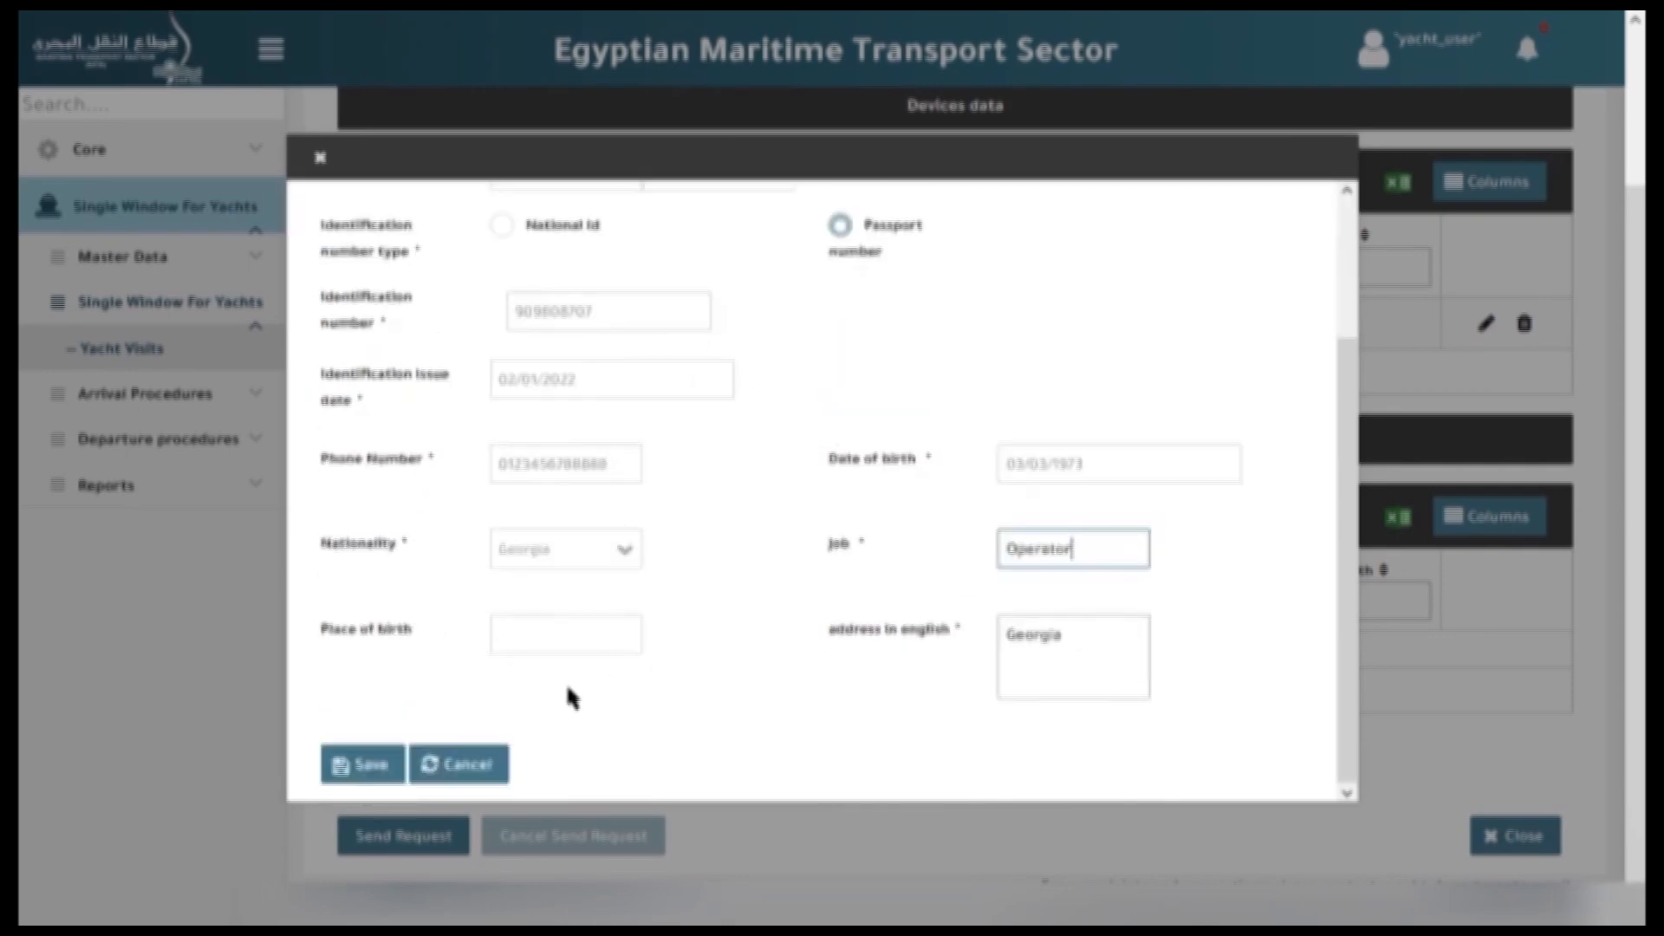
{"action": "left_click", "coordinate": [354, 769]}
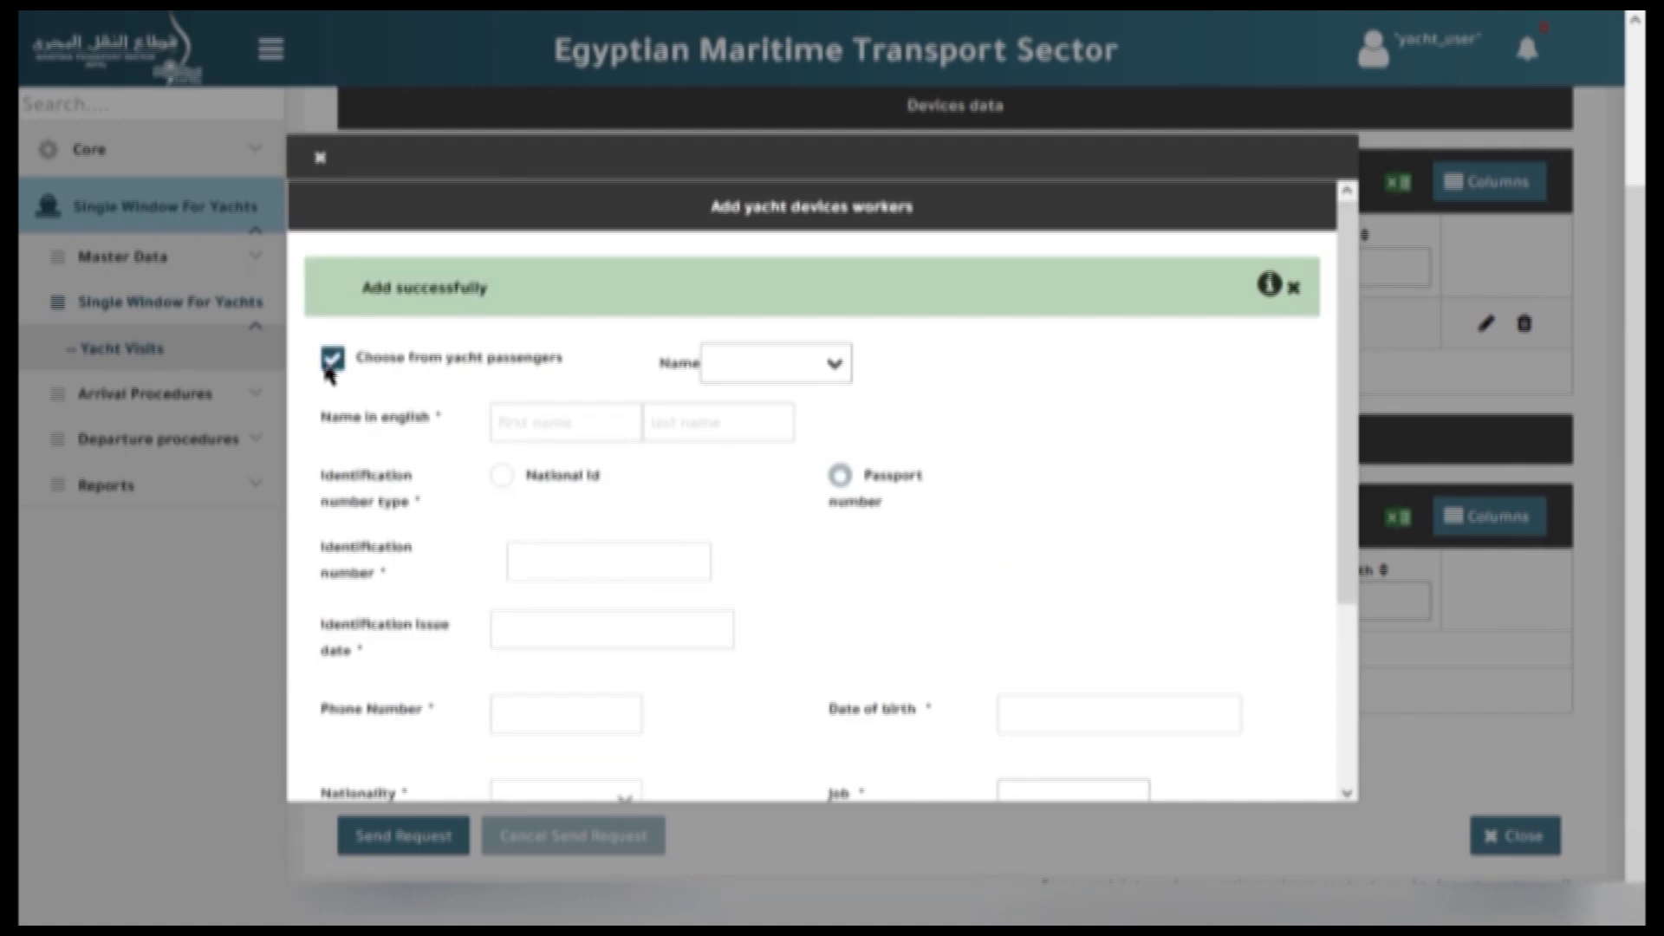
Save a non-passenger devices worker with name, passport, phone and birth details, issue date 14/01/2022, Netherlands nationality and address, and job Operator; close the form.
{"action": "left_click", "coordinate": [327, 361]}
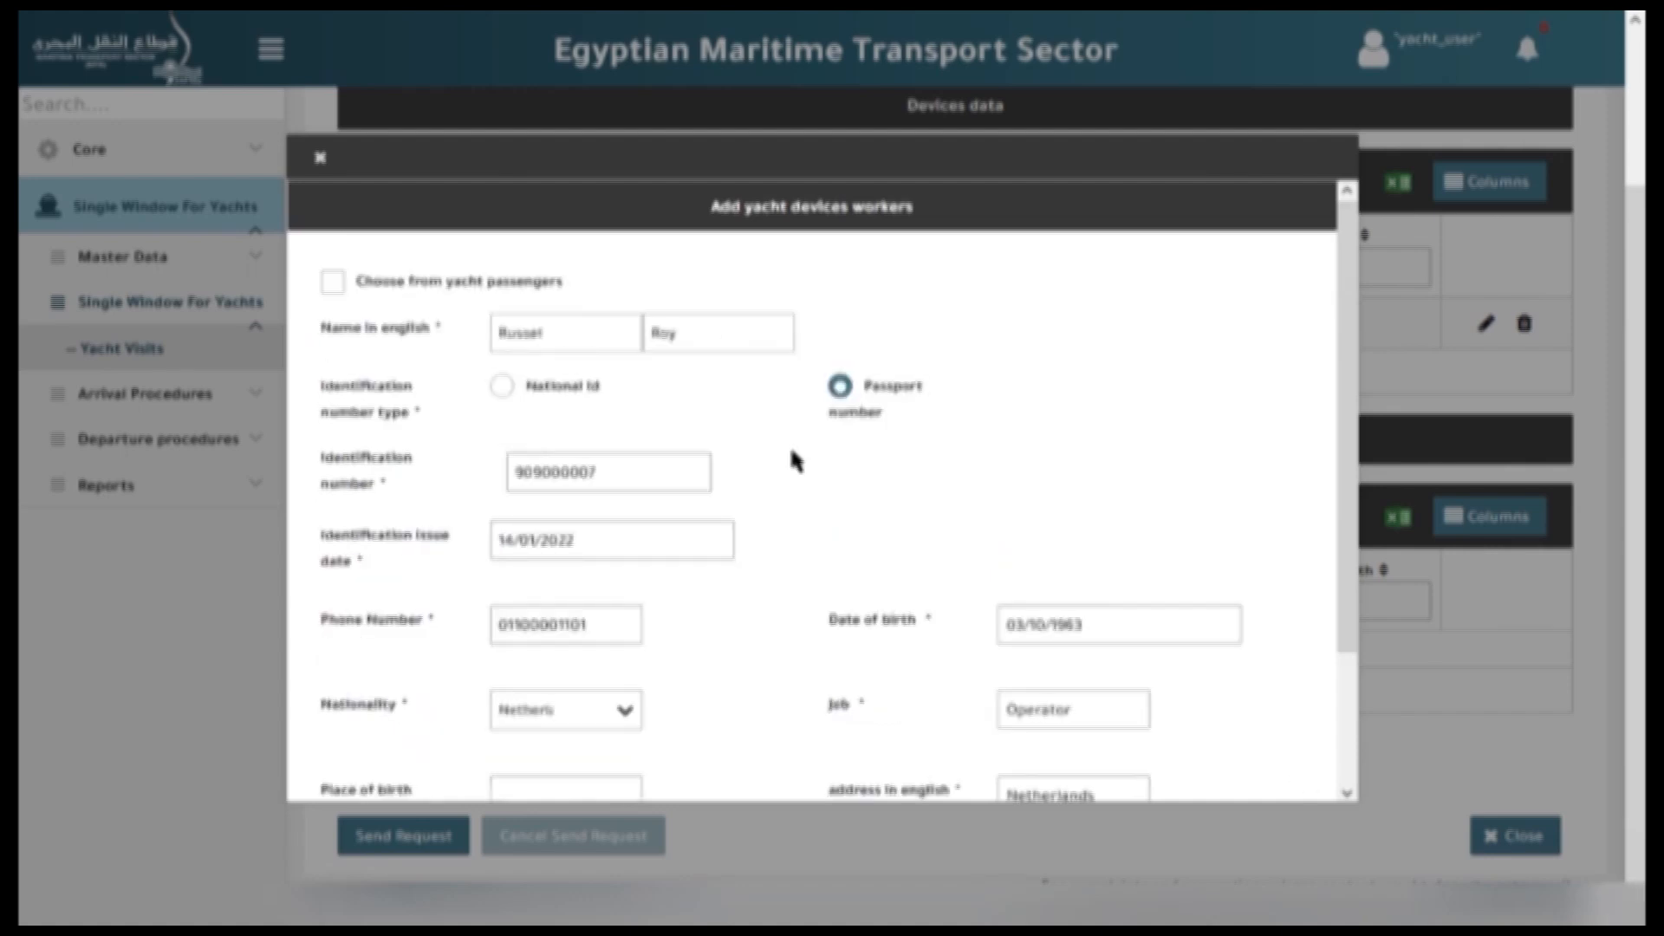
{"action": "scroll", "coordinate": [795, 461], "scroll_direction": "down", "scroll_amount": 2}
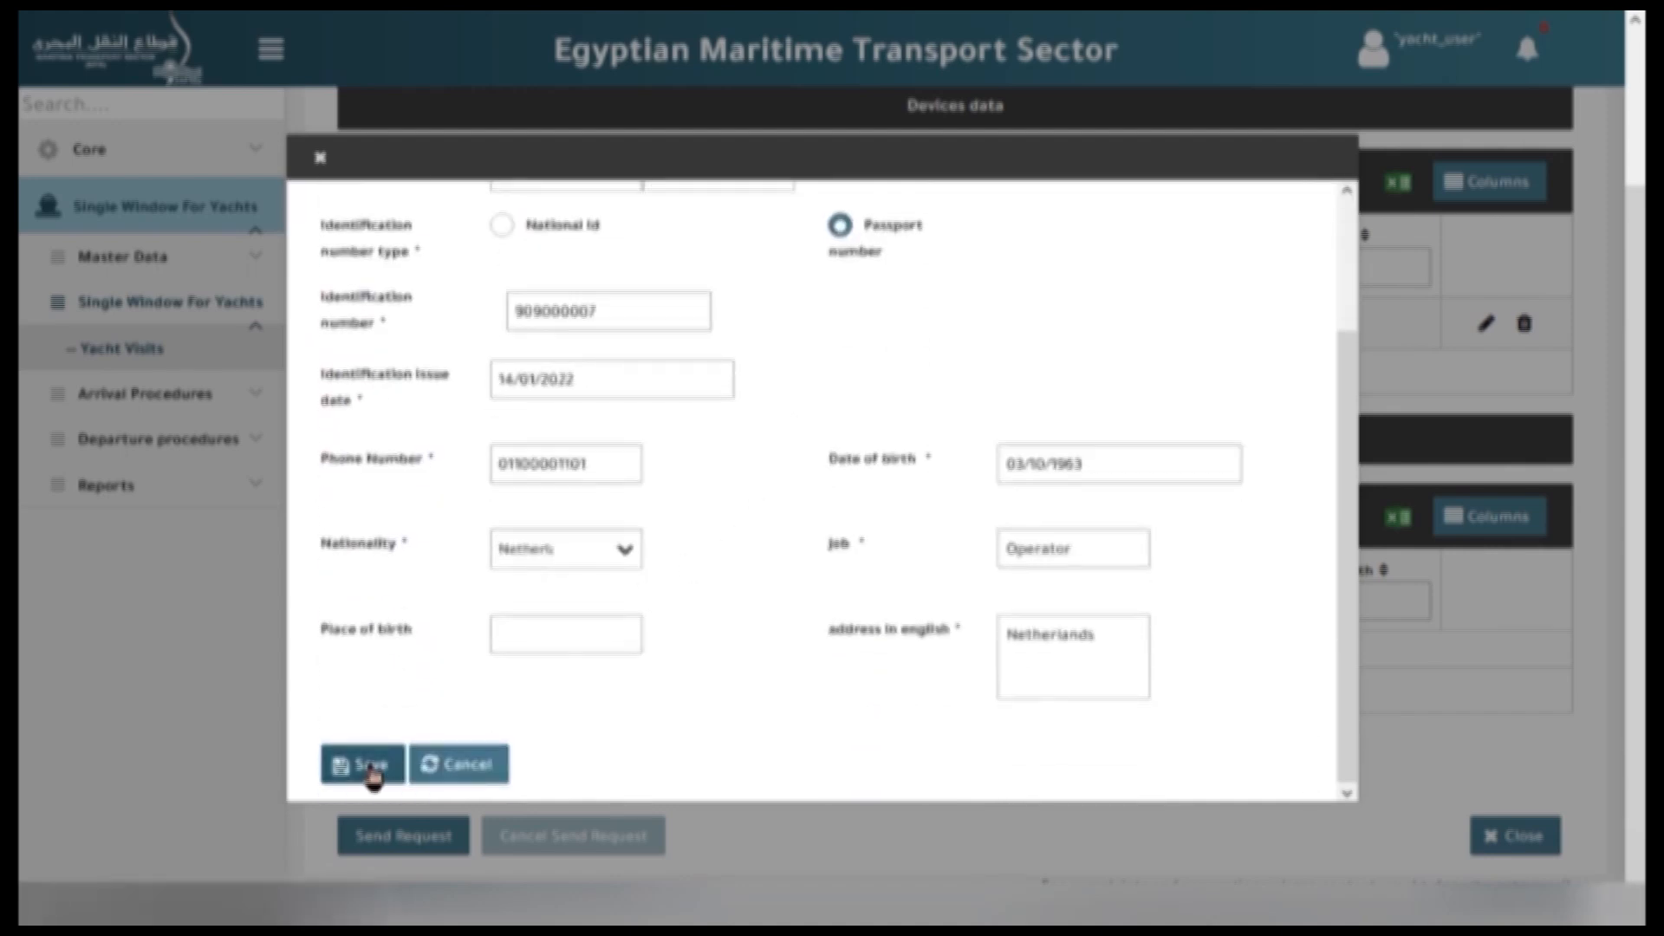
{"action": "left_click", "coordinate": [368, 768]}
{"action": "left_click", "coordinate": [320, 161]}
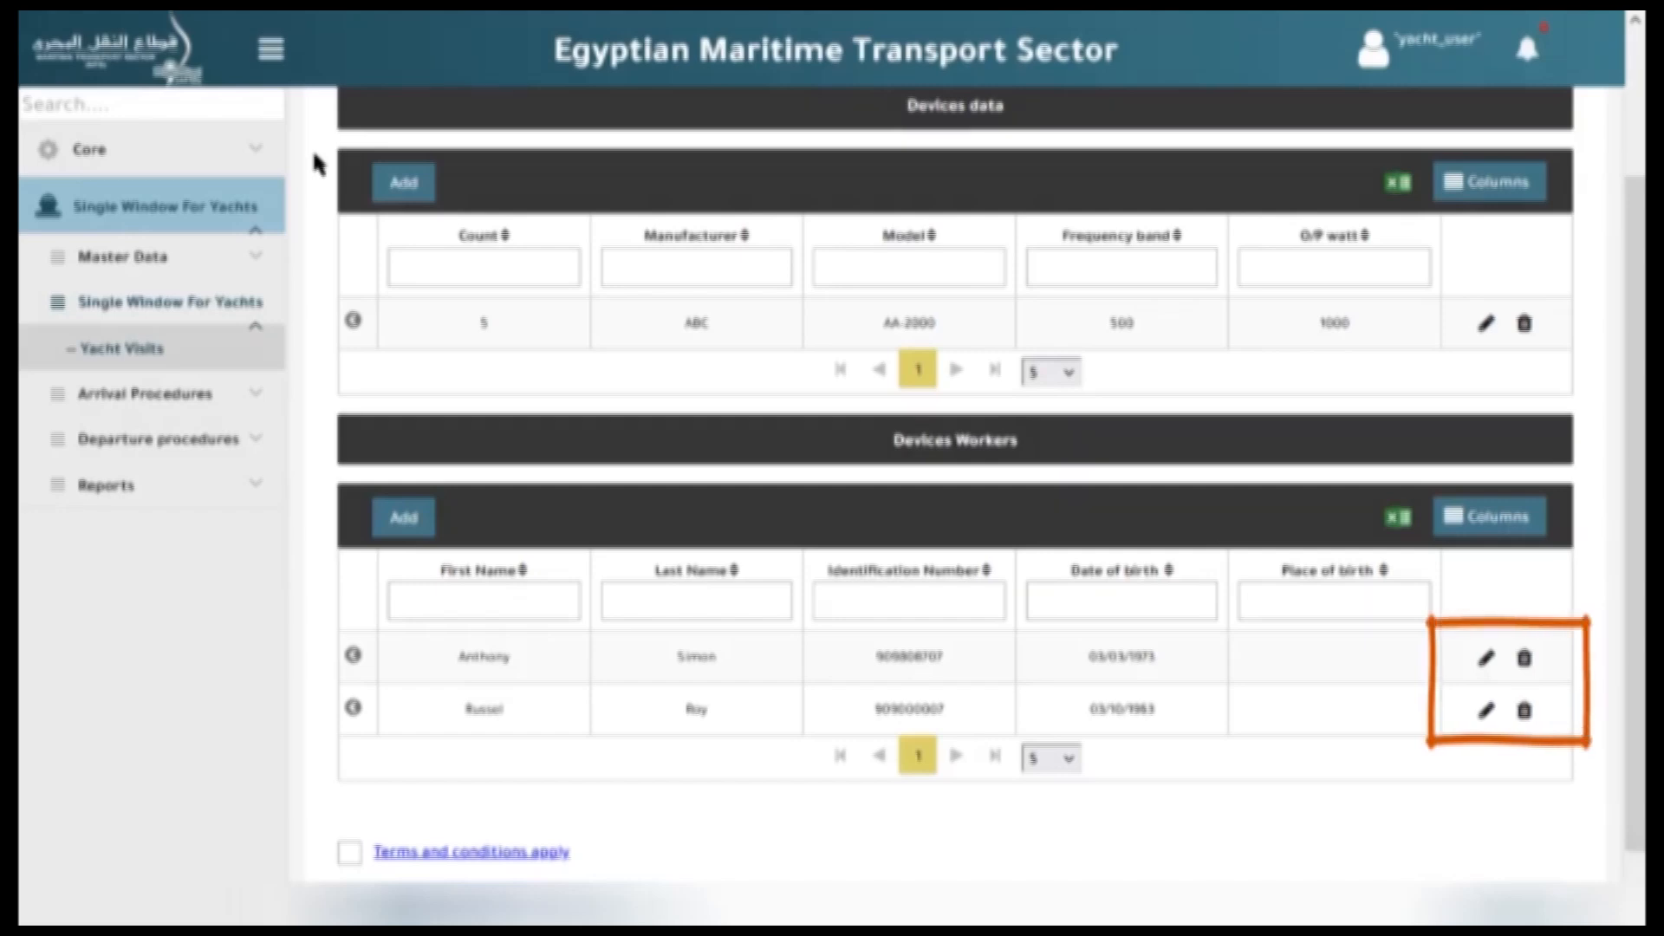
Add an Identification Number/ Passport Number attachment with an uploaded file to the Dutch devices worker, save it and close the form.
{"action": "scroll", "coordinate": [909, 420], "scroll_direction": "down", "scroll_amount": 3}
{"action": "left_click", "coordinate": [420, 524]}
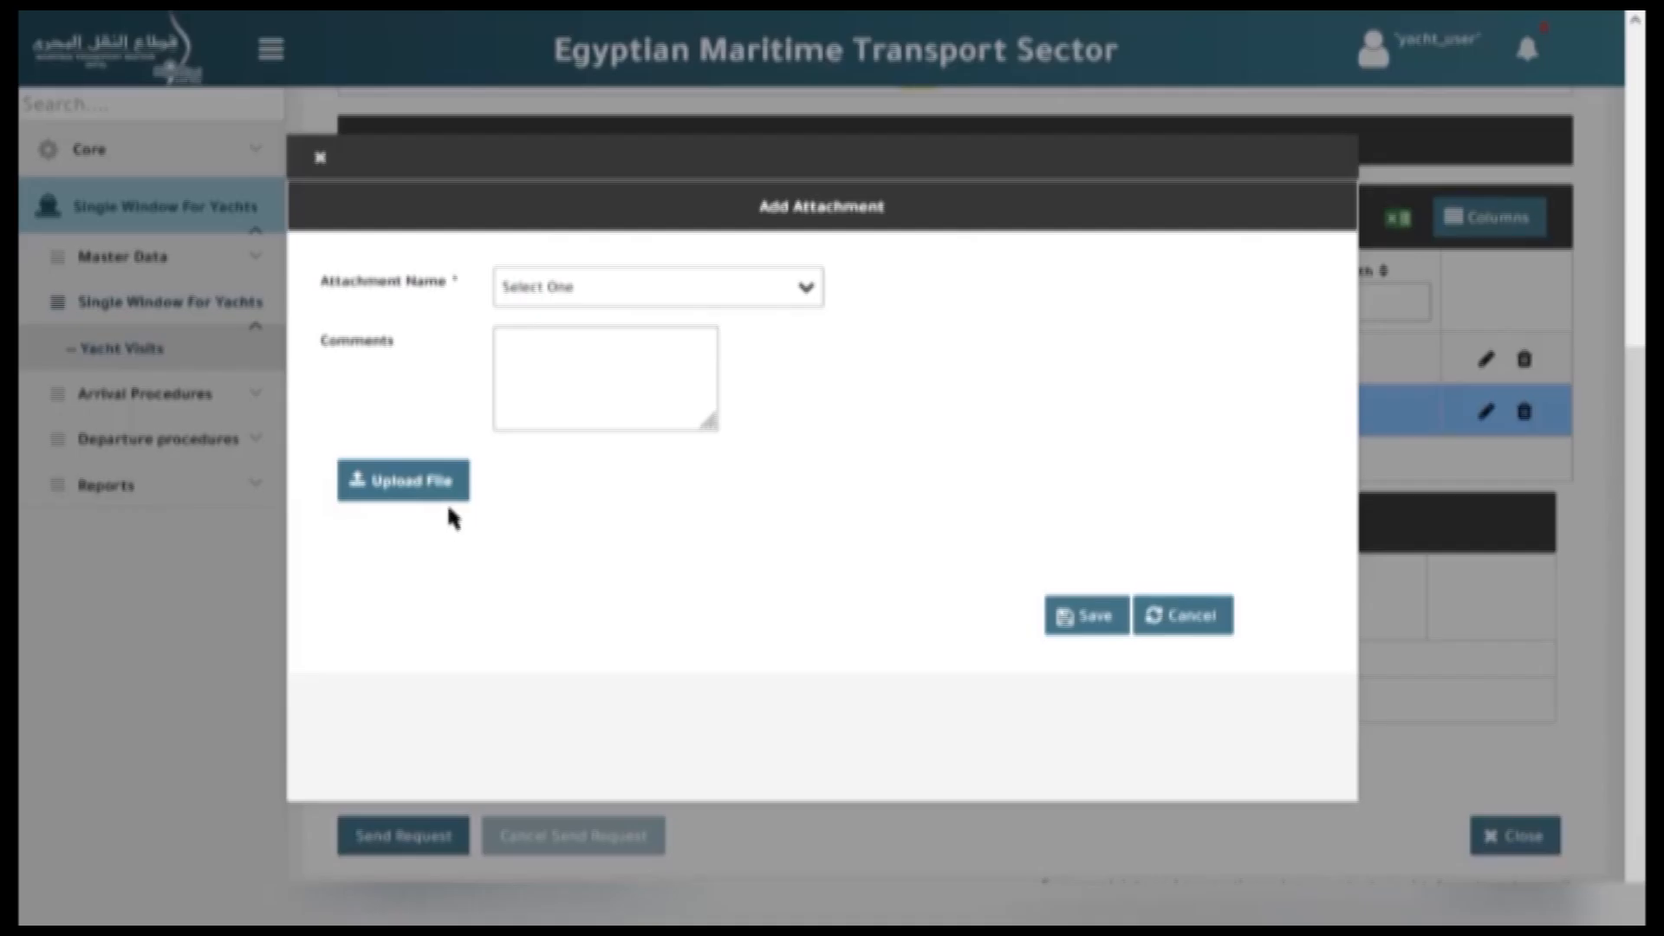
{"action": "left_click", "coordinate": [627, 285]}
{"action": "scroll", "coordinate": [648, 413], "scroll_direction": "down", "scroll_amount": 1}
{"action": "scroll", "coordinate": [648, 413], "scroll_direction": "down", "scroll_amount": 1}
{"action": "left_click", "coordinate": [642, 412]}
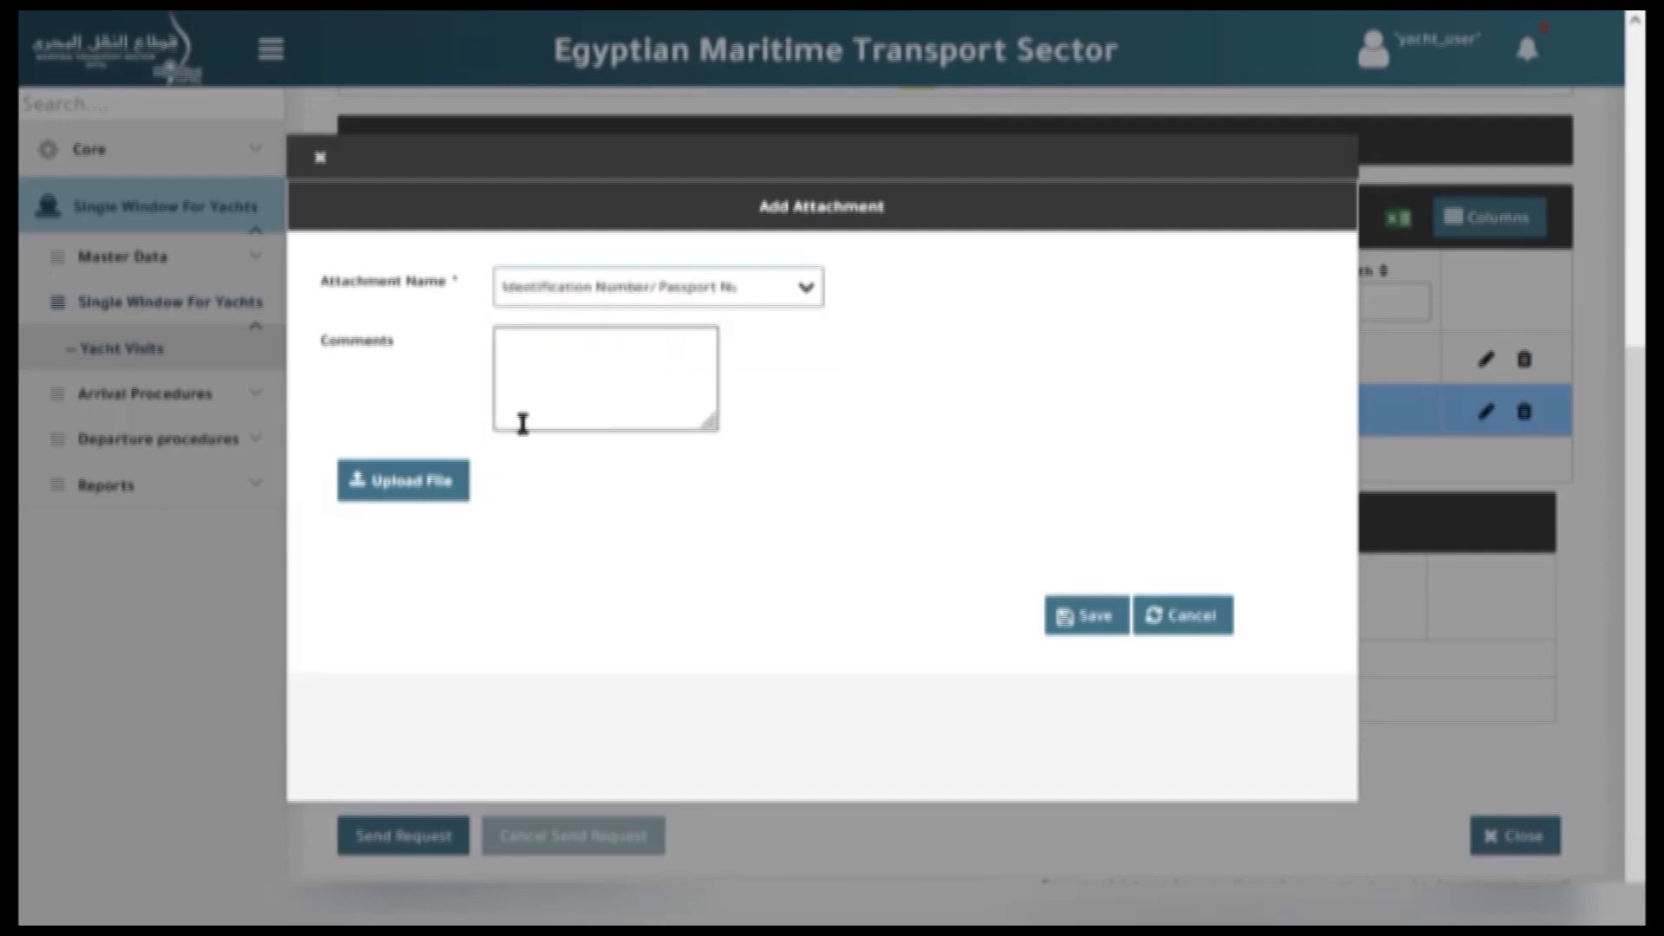
{"action": "left_click", "coordinate": [415, 482]}
{"action": "left_click", "coordinate": [304, 259]}
{"action": "double_click", "coordinate": [304, 260]}
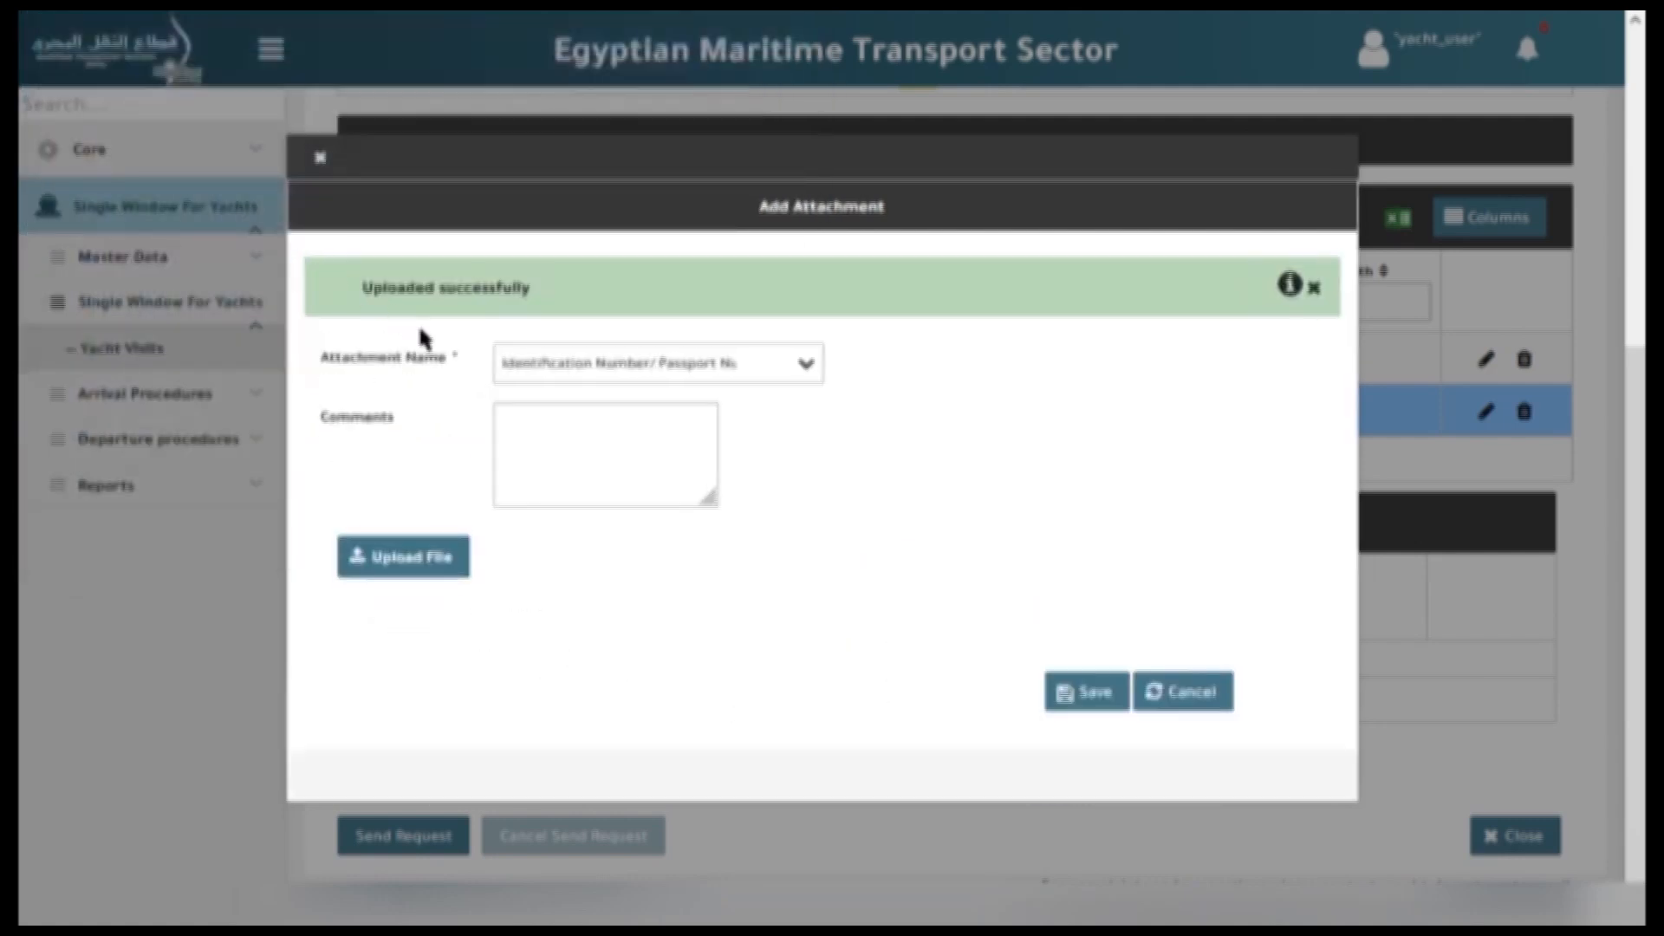
{"action": "left_click", "coordinate": [1064, 690]}
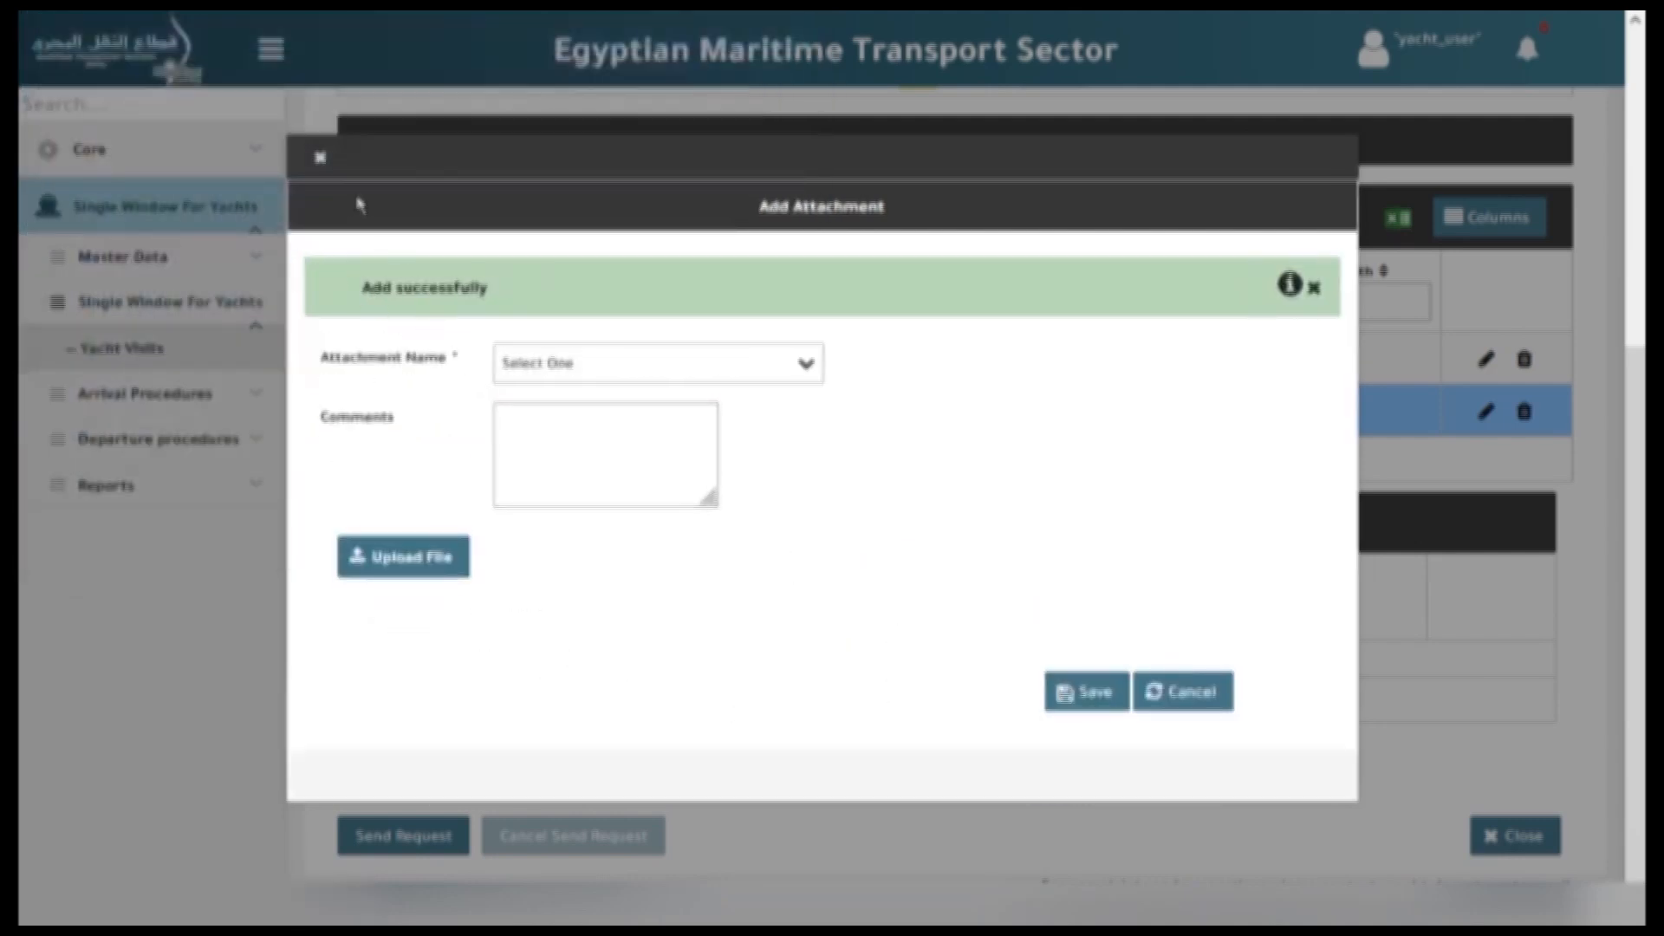
{"action": "left_click", "coordinate": [321, 159]}
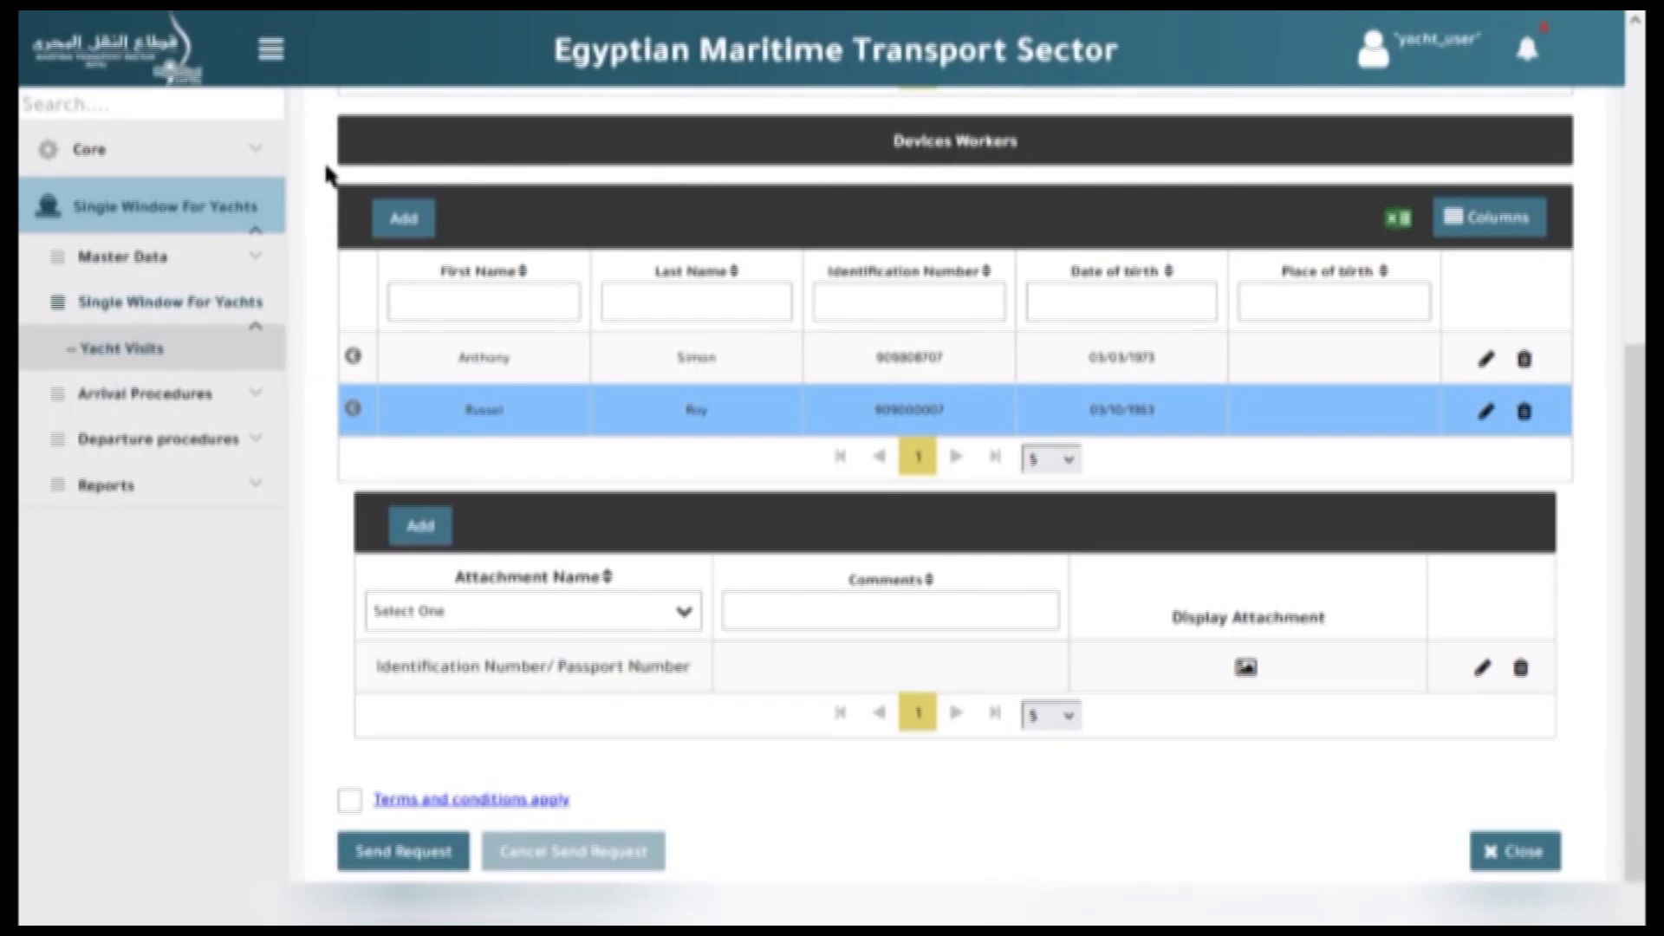
Add a yacht visit product described as Description, count 2, weight 10 Ton, marked for personal use; save it and close the form.
{"action": "scroll", "coordinate": [327, 173], "scroll_direction": "up", "scroll_amount": 3}
{"action": "left_click", "coordinate": [984, 227]}
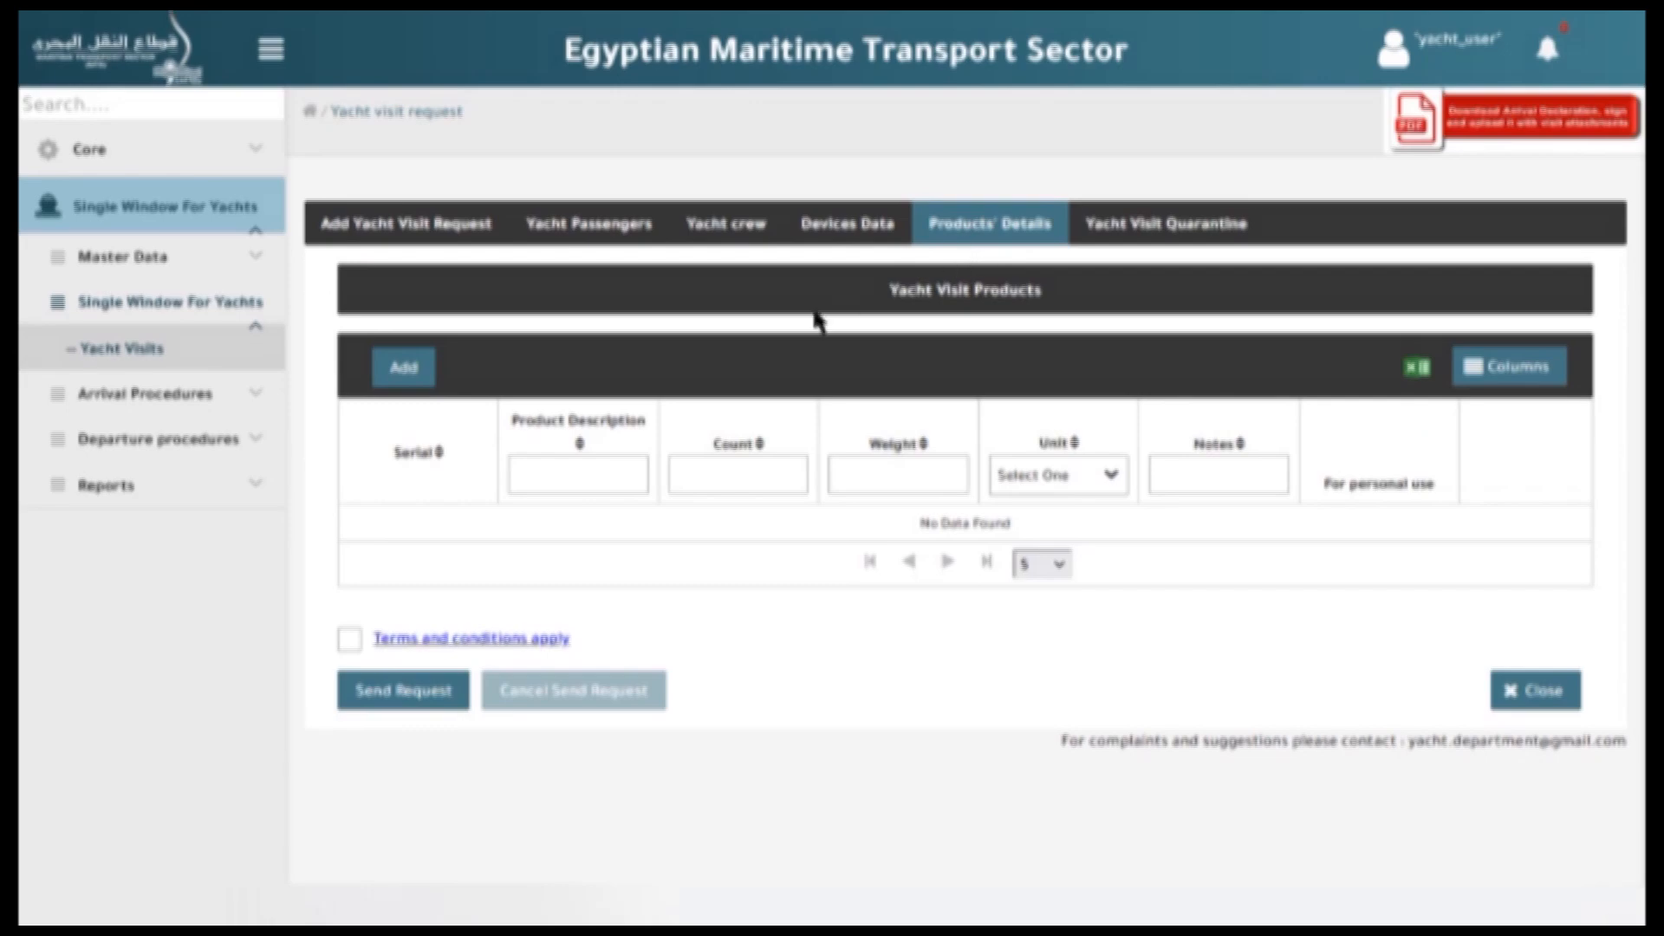
{"action": "left_click", "coordinate": [407, 368]}
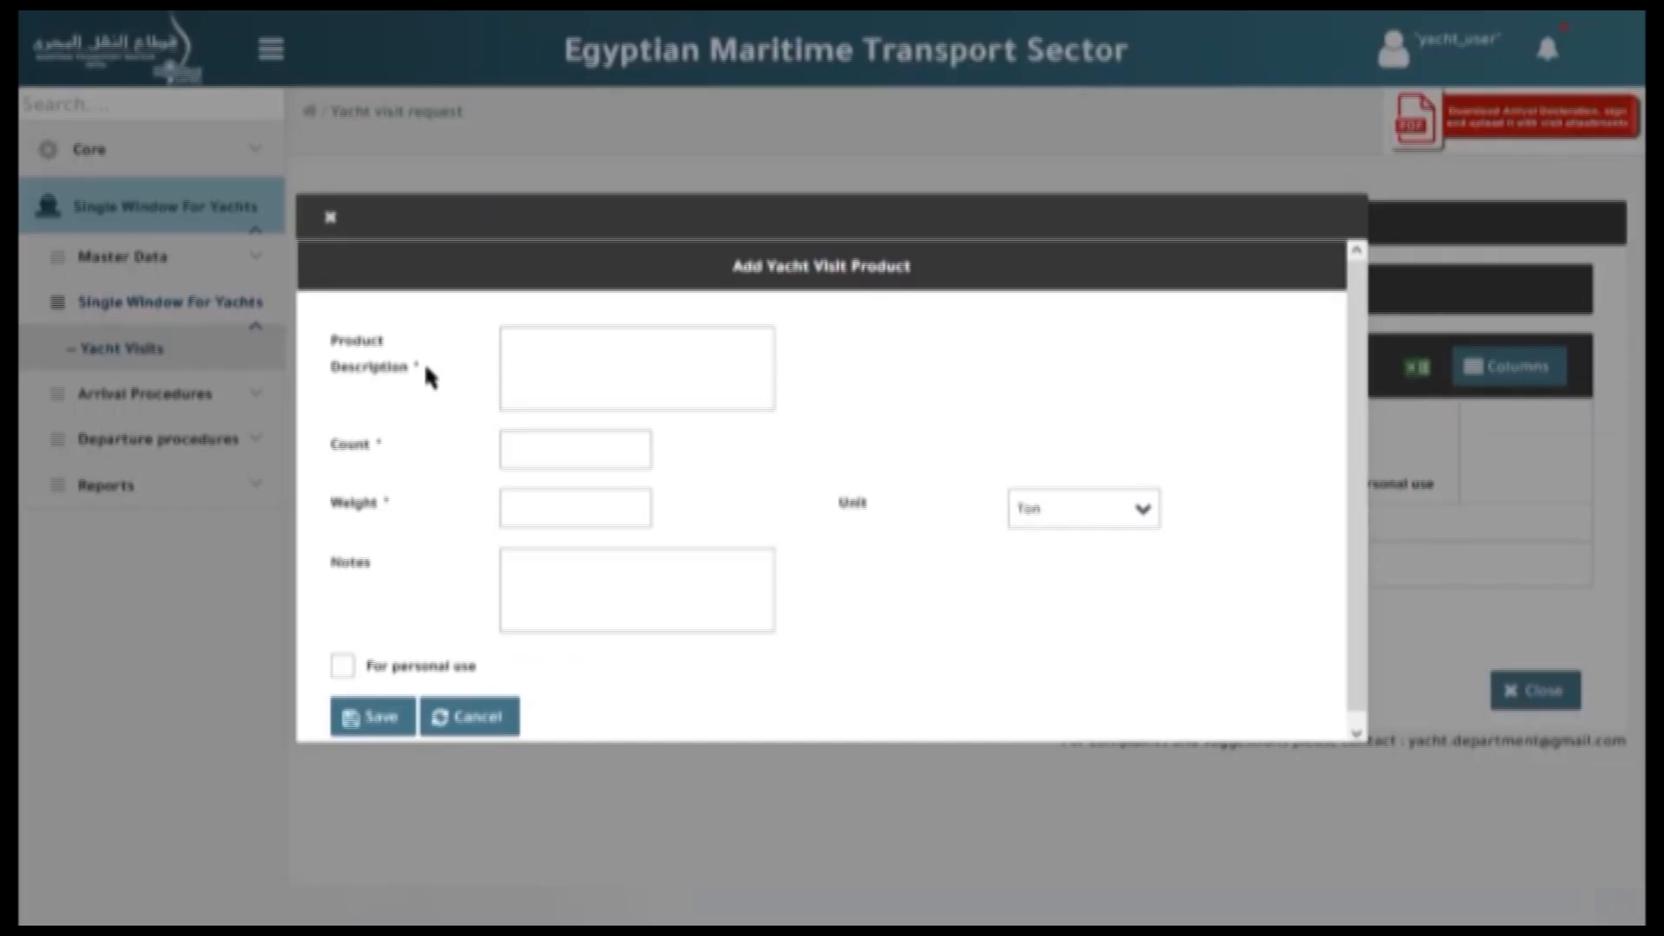
{"action": "left_click", "coordinate": [342, 666]}
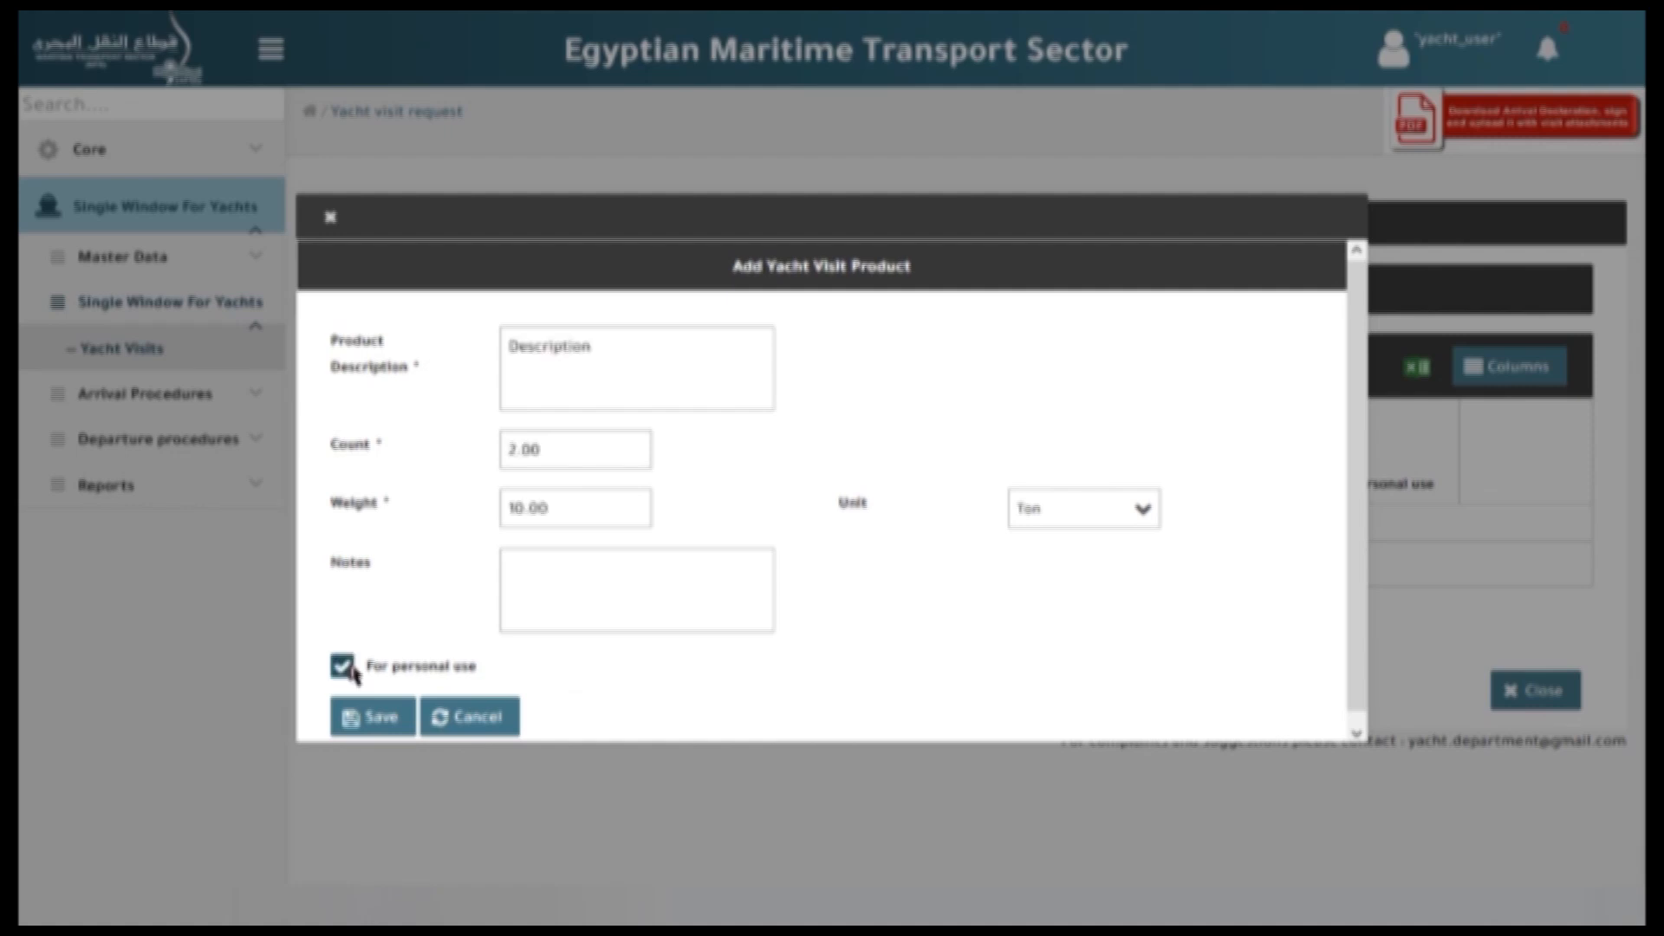
{"action": "left_click", "coordinate": [371, 717]}
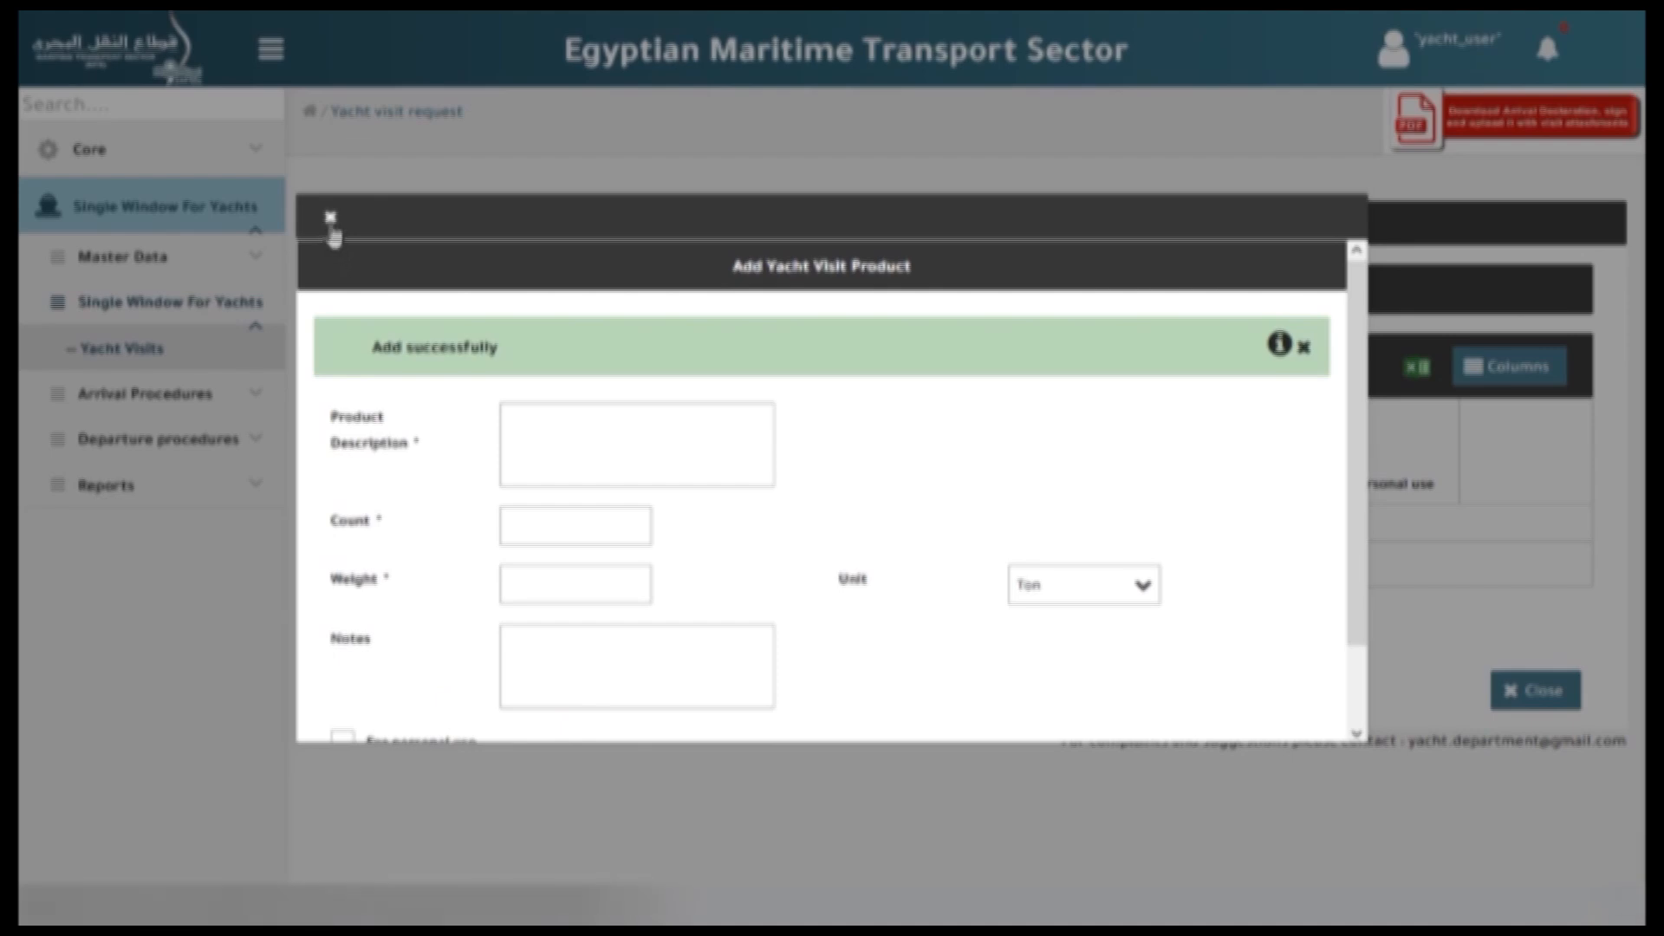
{"action": "left_click", "coordinate": [330, 219]}
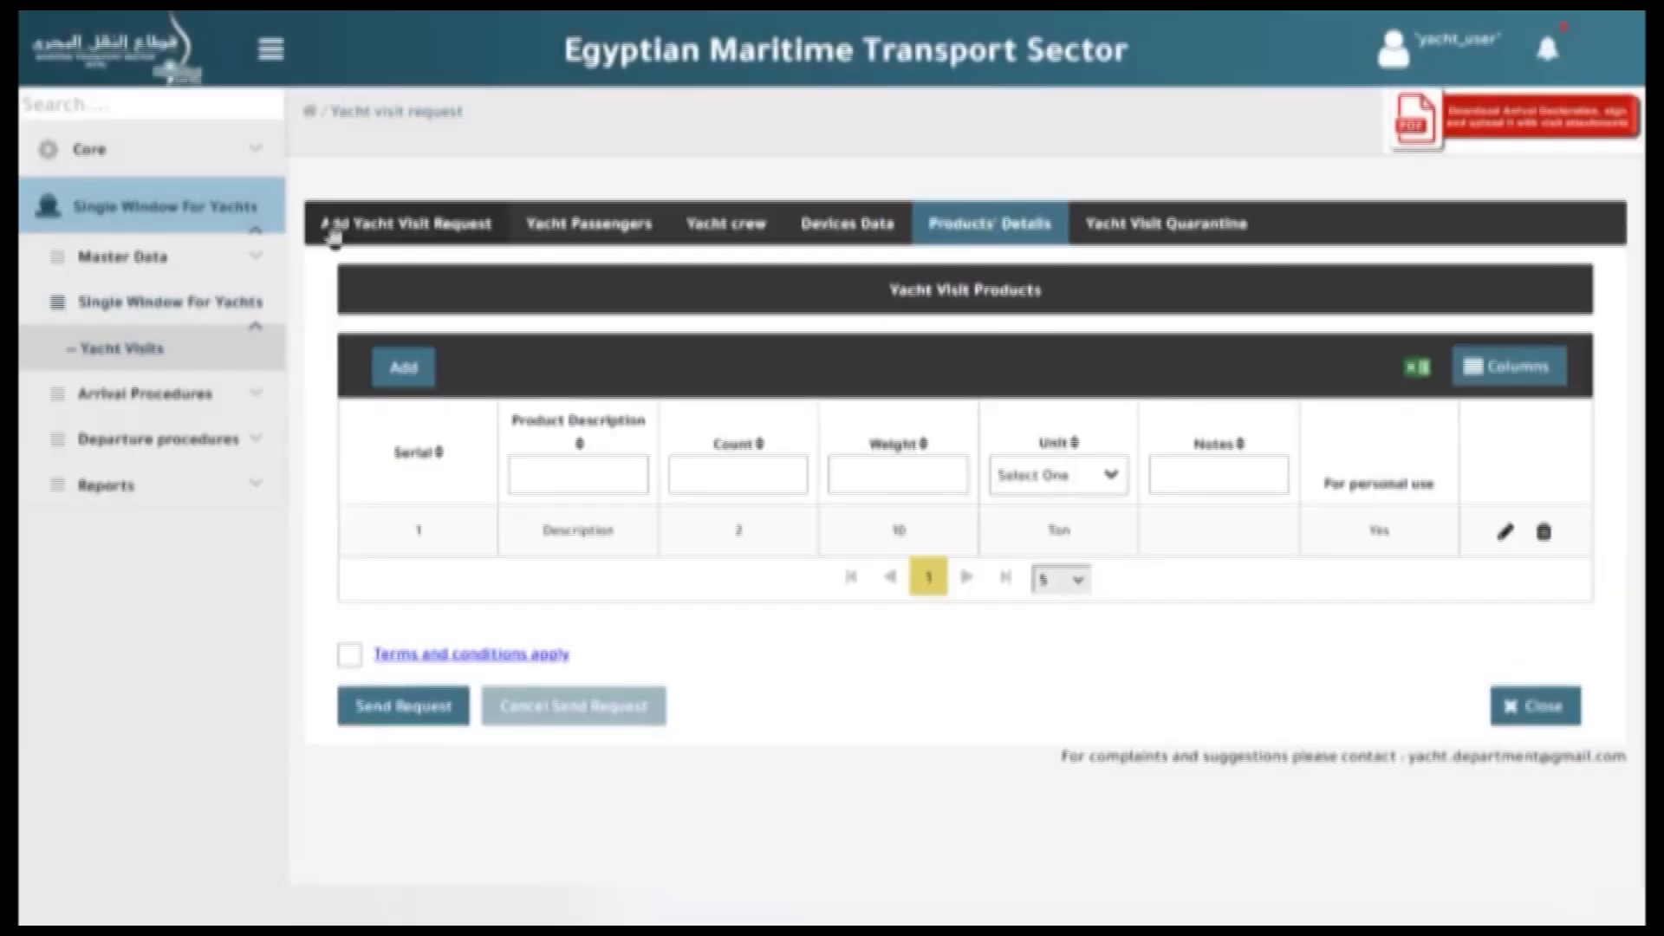
Save a quarantine illness case for the Korean crew member: Allergy, onset 03/08/2022, reported to port medical offices Yes, status Recovered, disposal Person still on board.
{"action": "left_click", "coordinate": [972, 544]}
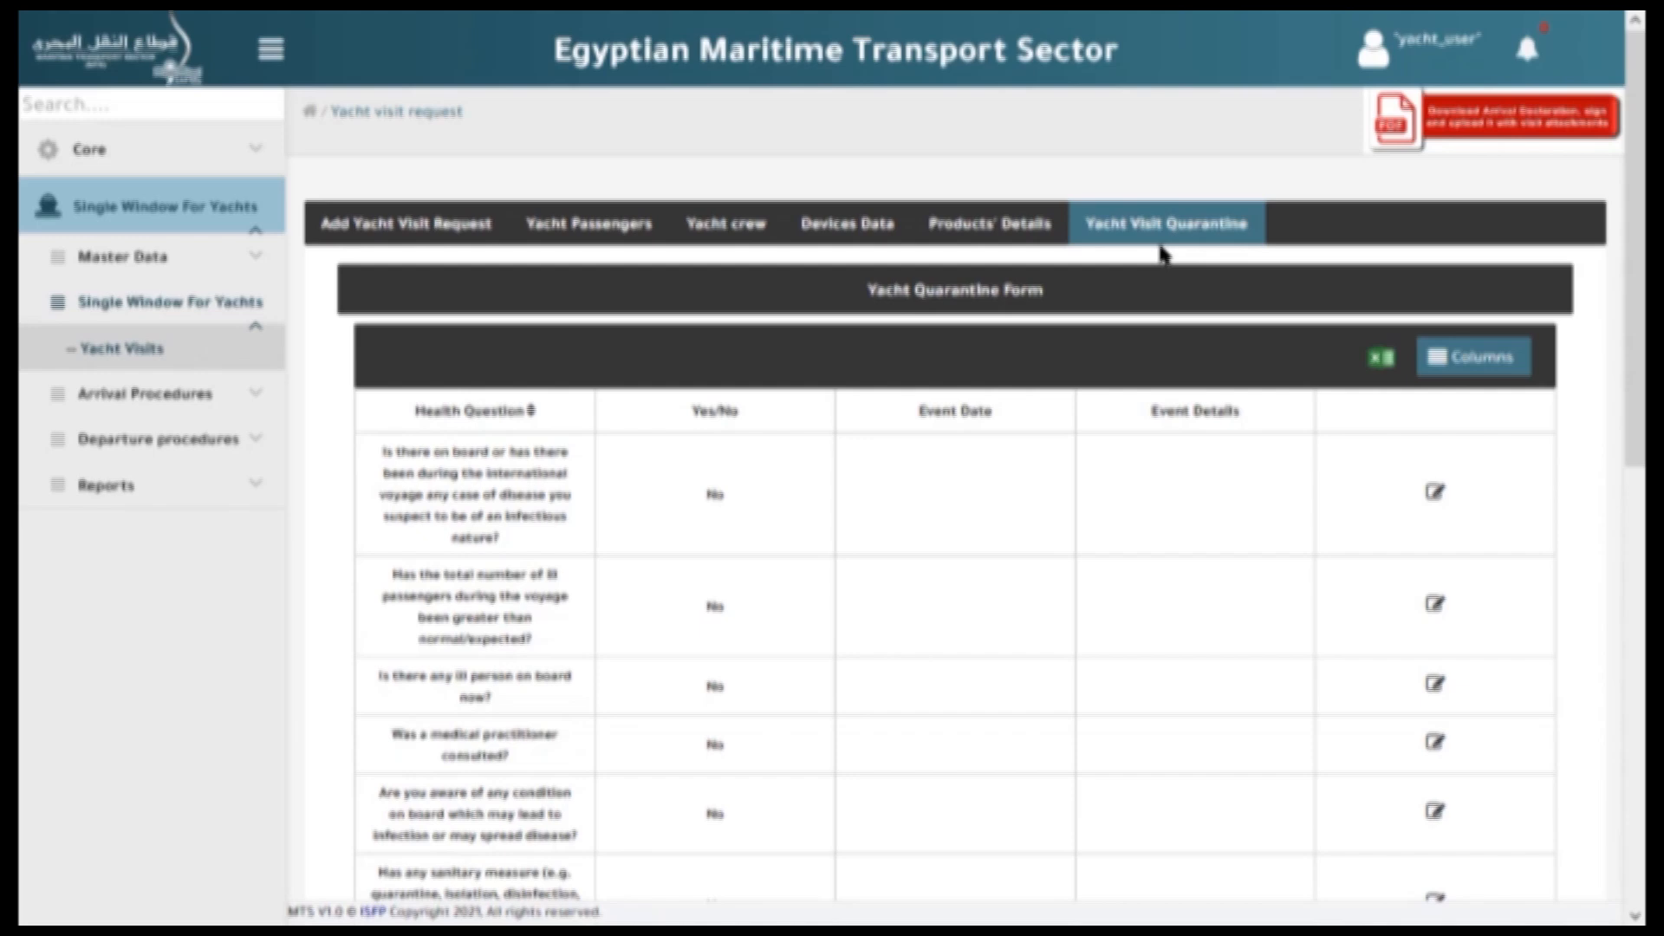
{"action": "scroll", "coordinate": [1161, 253], "scroll_direction": "down", "scroll_amount": 10}
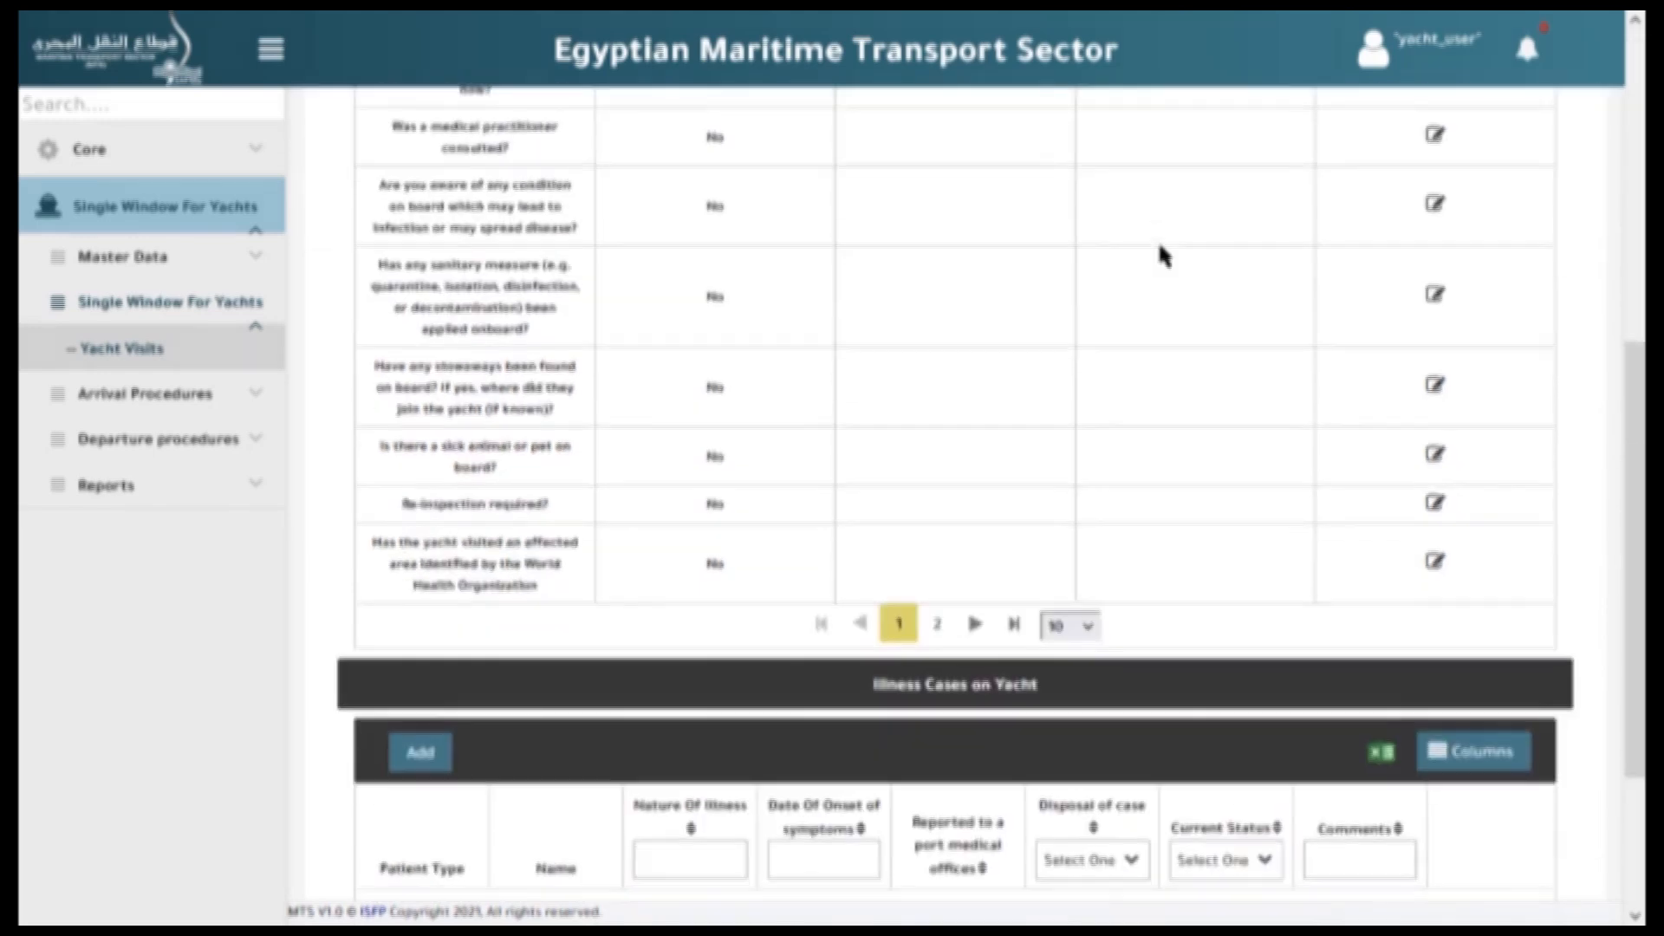
{"action": "left_click", "coordinate": [420, 503]}
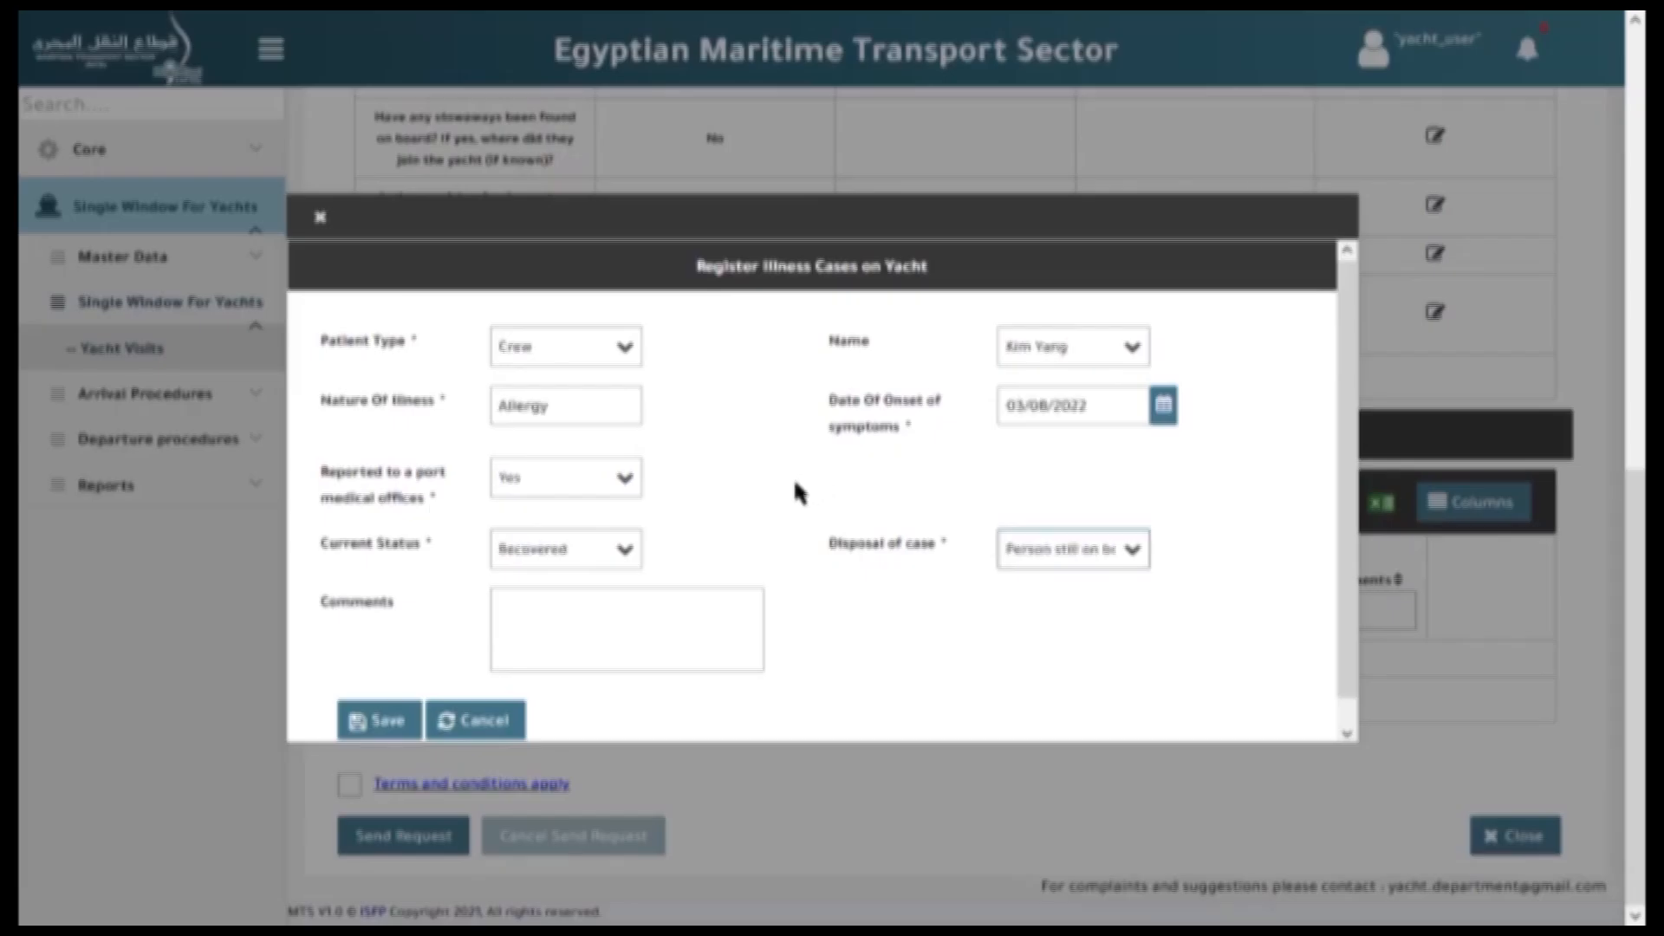
{"action": "left_click", "coordinate": [383, 720]}
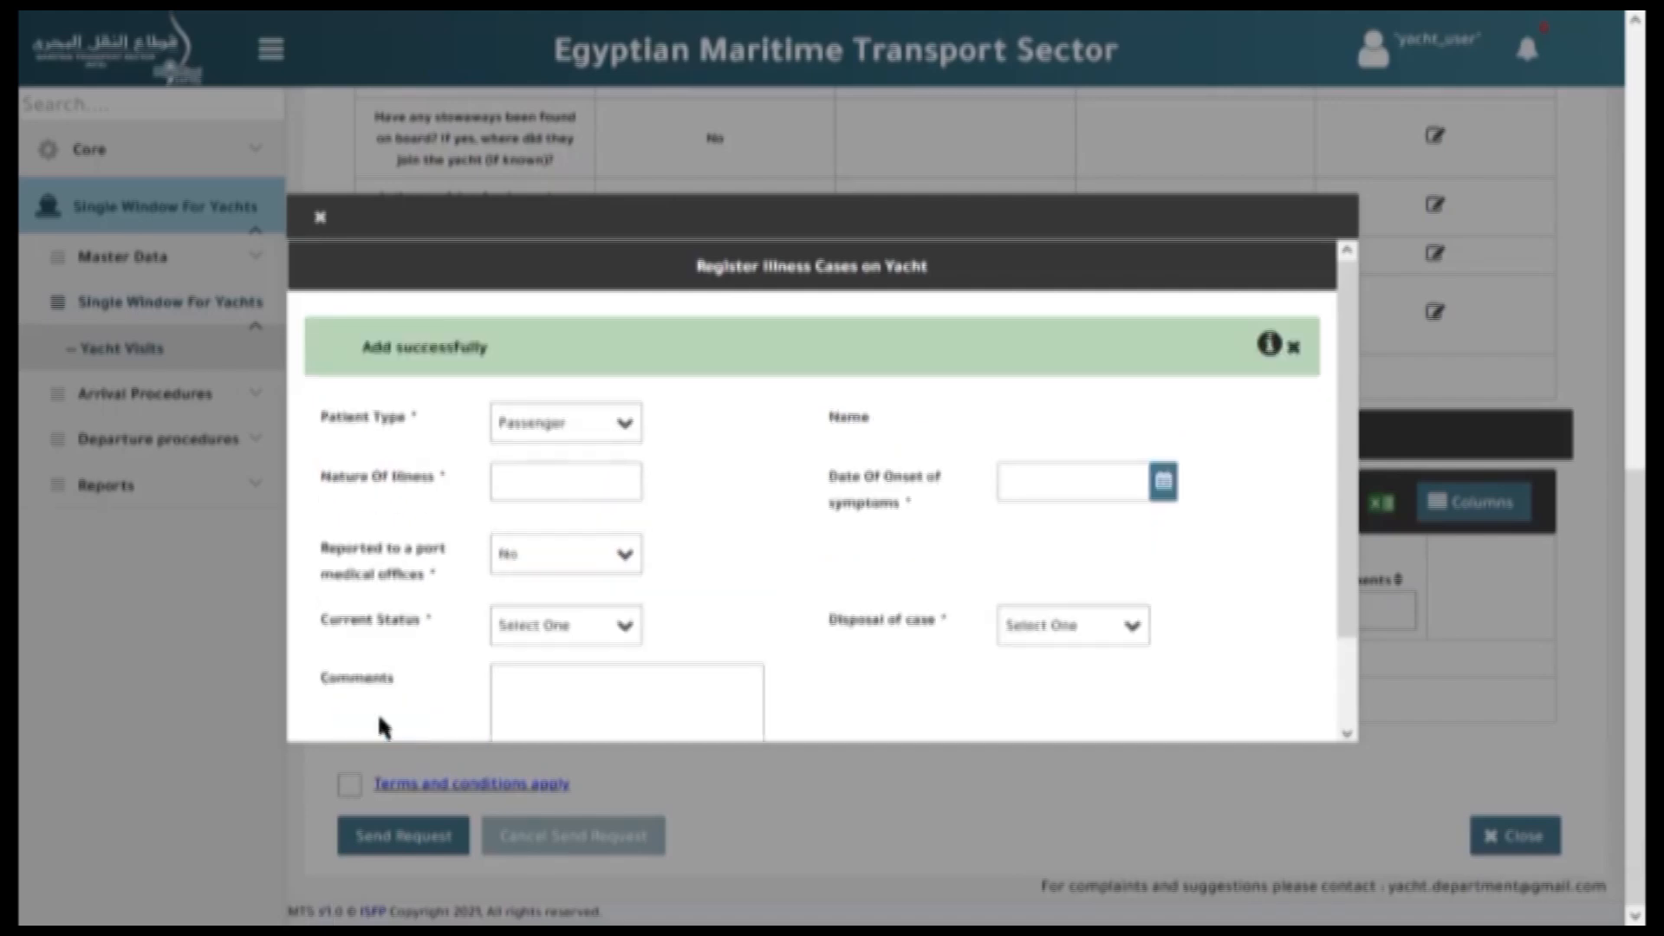
Close the illness form and answer the quarantine question about consulting a medical practitioner with Yes, event date 03/08/2022, details "consulted"; save the row.
{"action": "left_click", "coordinate": [317, 219]}
{"action": "scroll", "coordinate": [1436, 407], "scroll_direction": "up", "scroll_amount": 5}
{"action": "left_click", "coordinate": [1434, 396]}
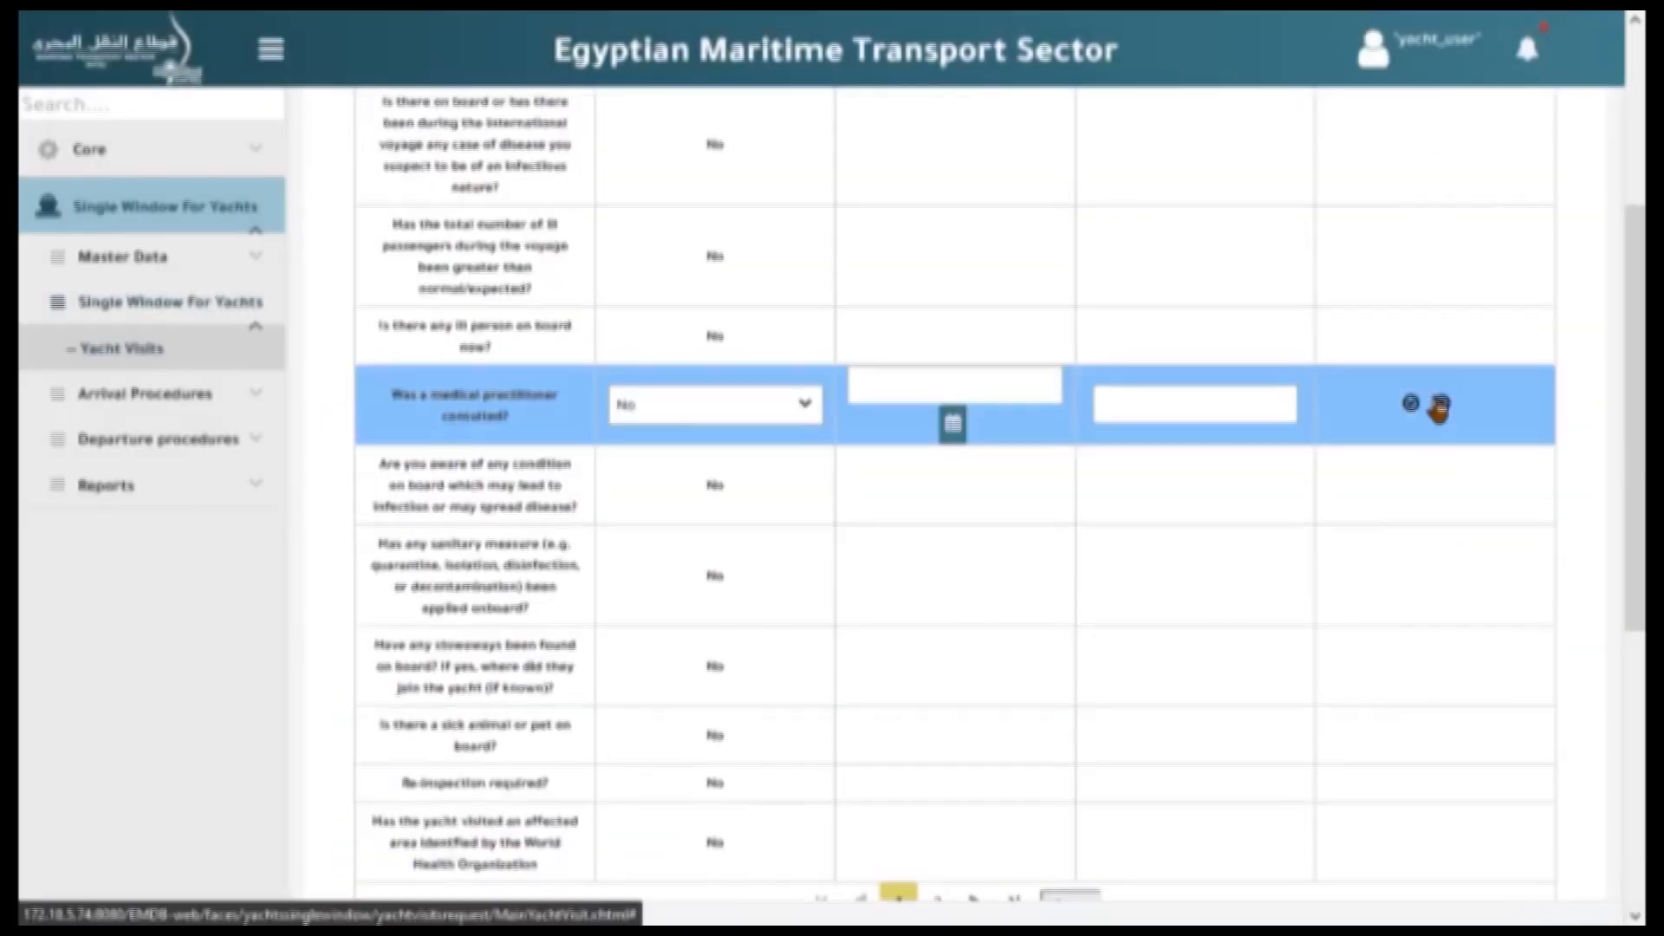
{"action": "left_click", "coordinate": [802, 406]}
{"action": "left_click", "coordinate": [748, 449]}
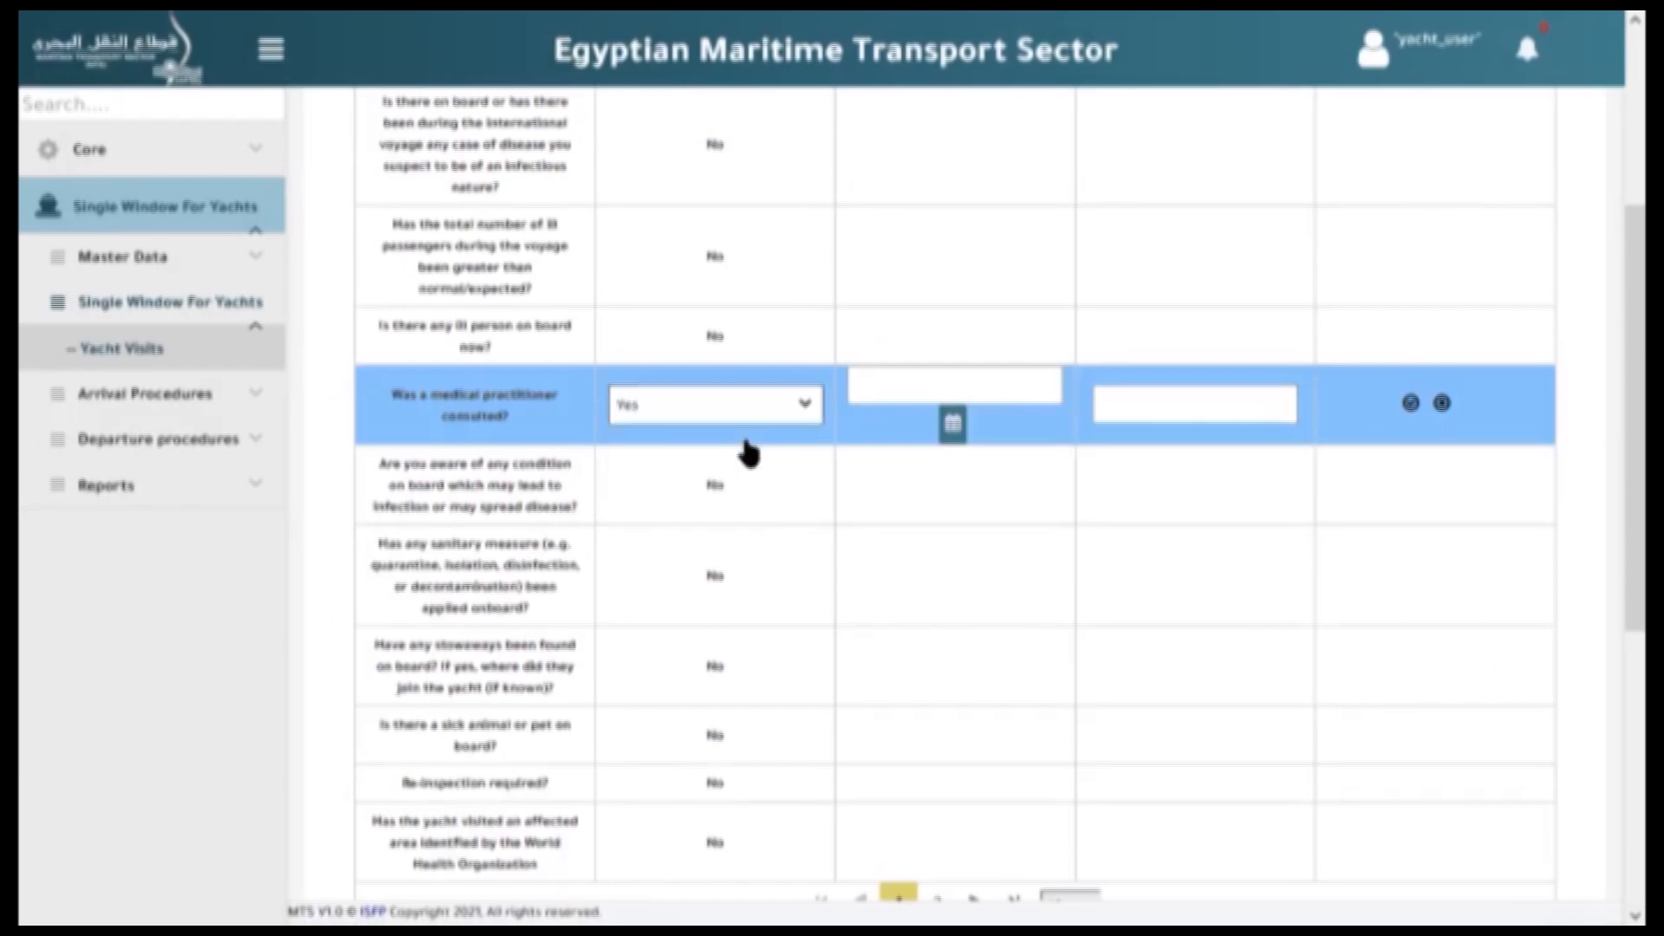
{"action": "left_click", "coordinate": [952, 423]}
{"action": "left_click", "coordinate": [1002, 526]}
{"action": "left_click", "coordinate": [1161, 414]}
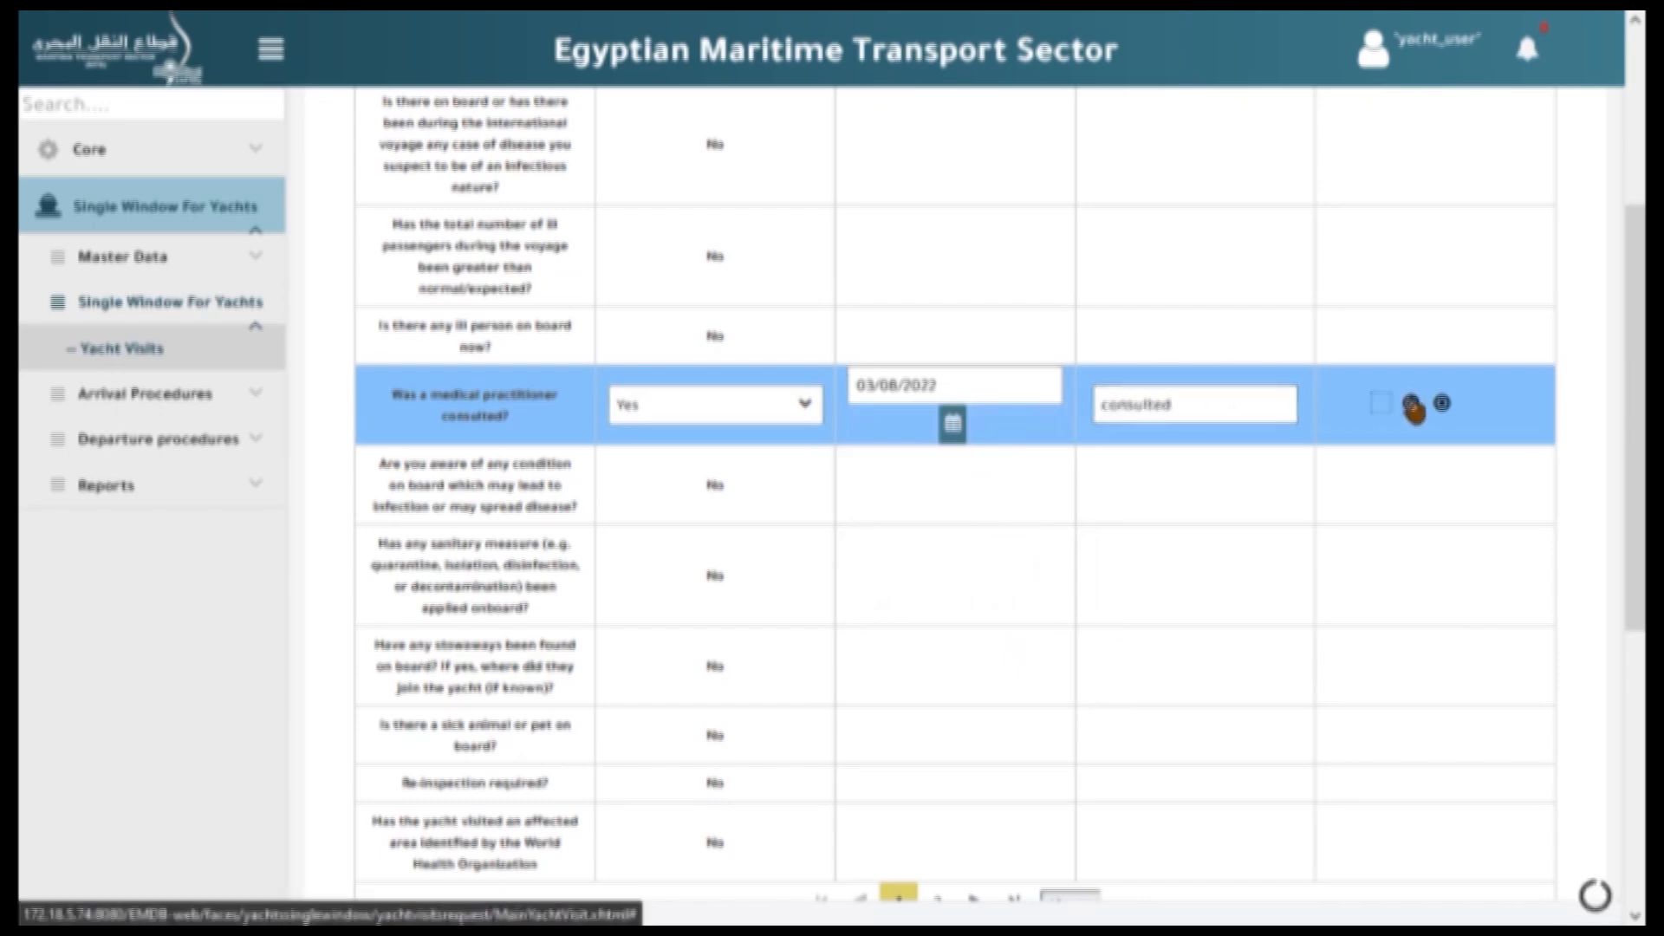
{"action": "left_click", "coordinate": [1411, 402]}
Accept the terms and conditions and send the yacht visit request.
{"action": "scroll", "coordinate": [328, 769], "scroll_direction": "down", "scroll_amount": 6}
{"action": "left_click", "coordinate": [350, 787]}
{"action": "left_click", "coordinate": [357, 847]}
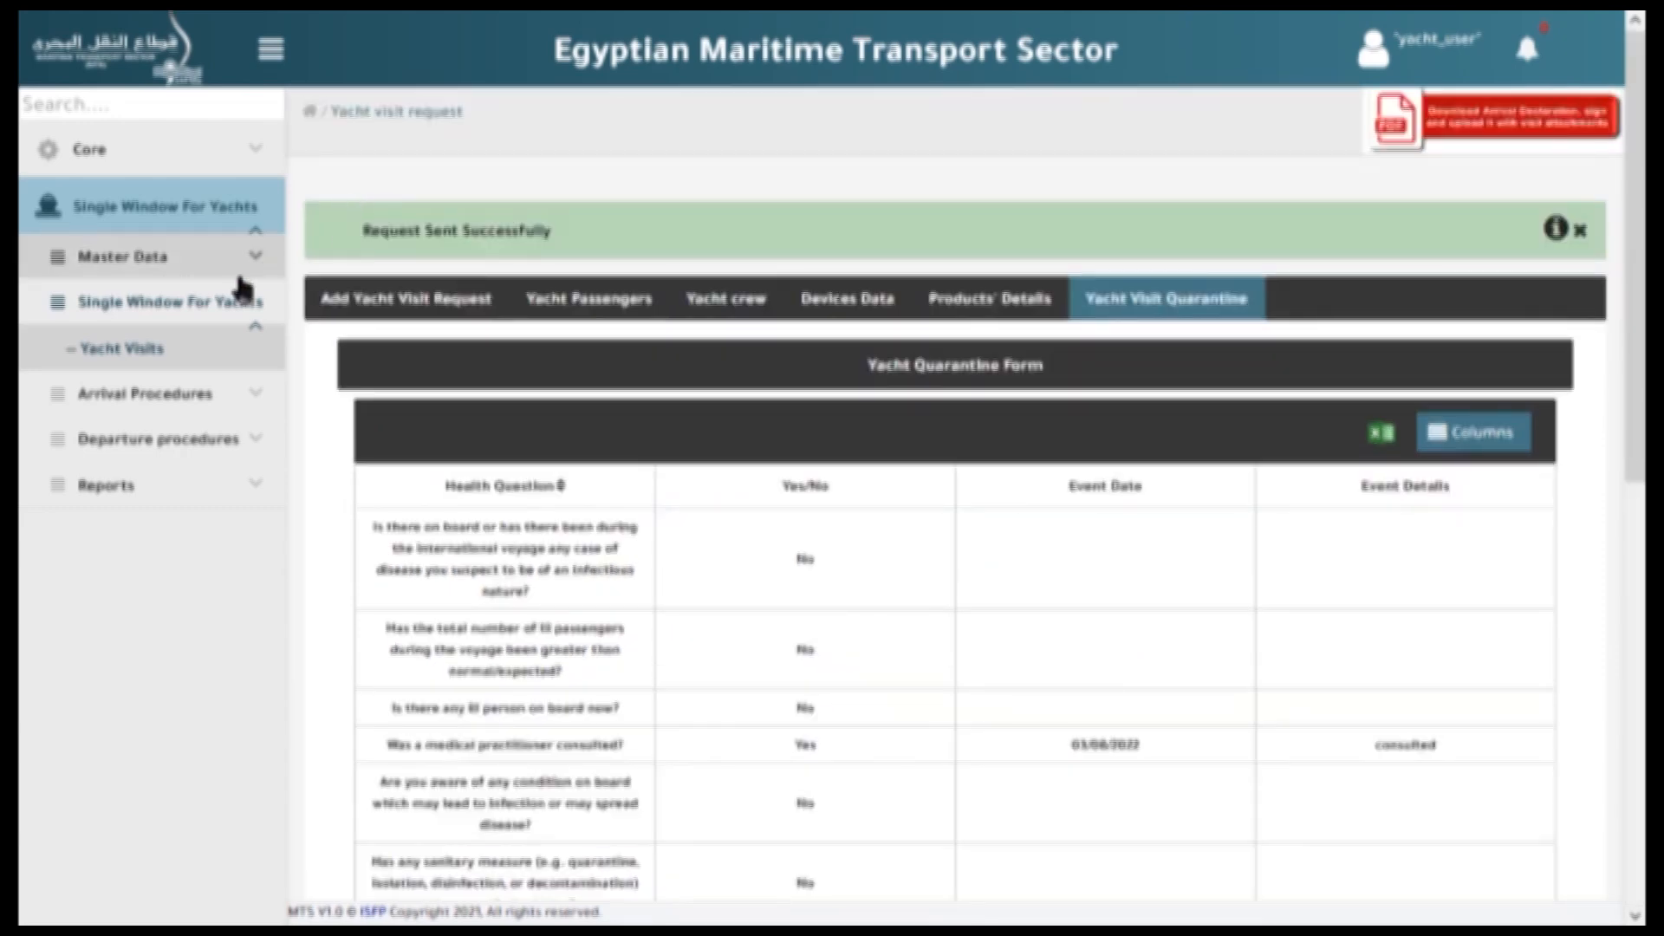
Open the Yacht Visits page and review the list of visit requests.
{"action": "left_click", "coordinate": [156, 350]}
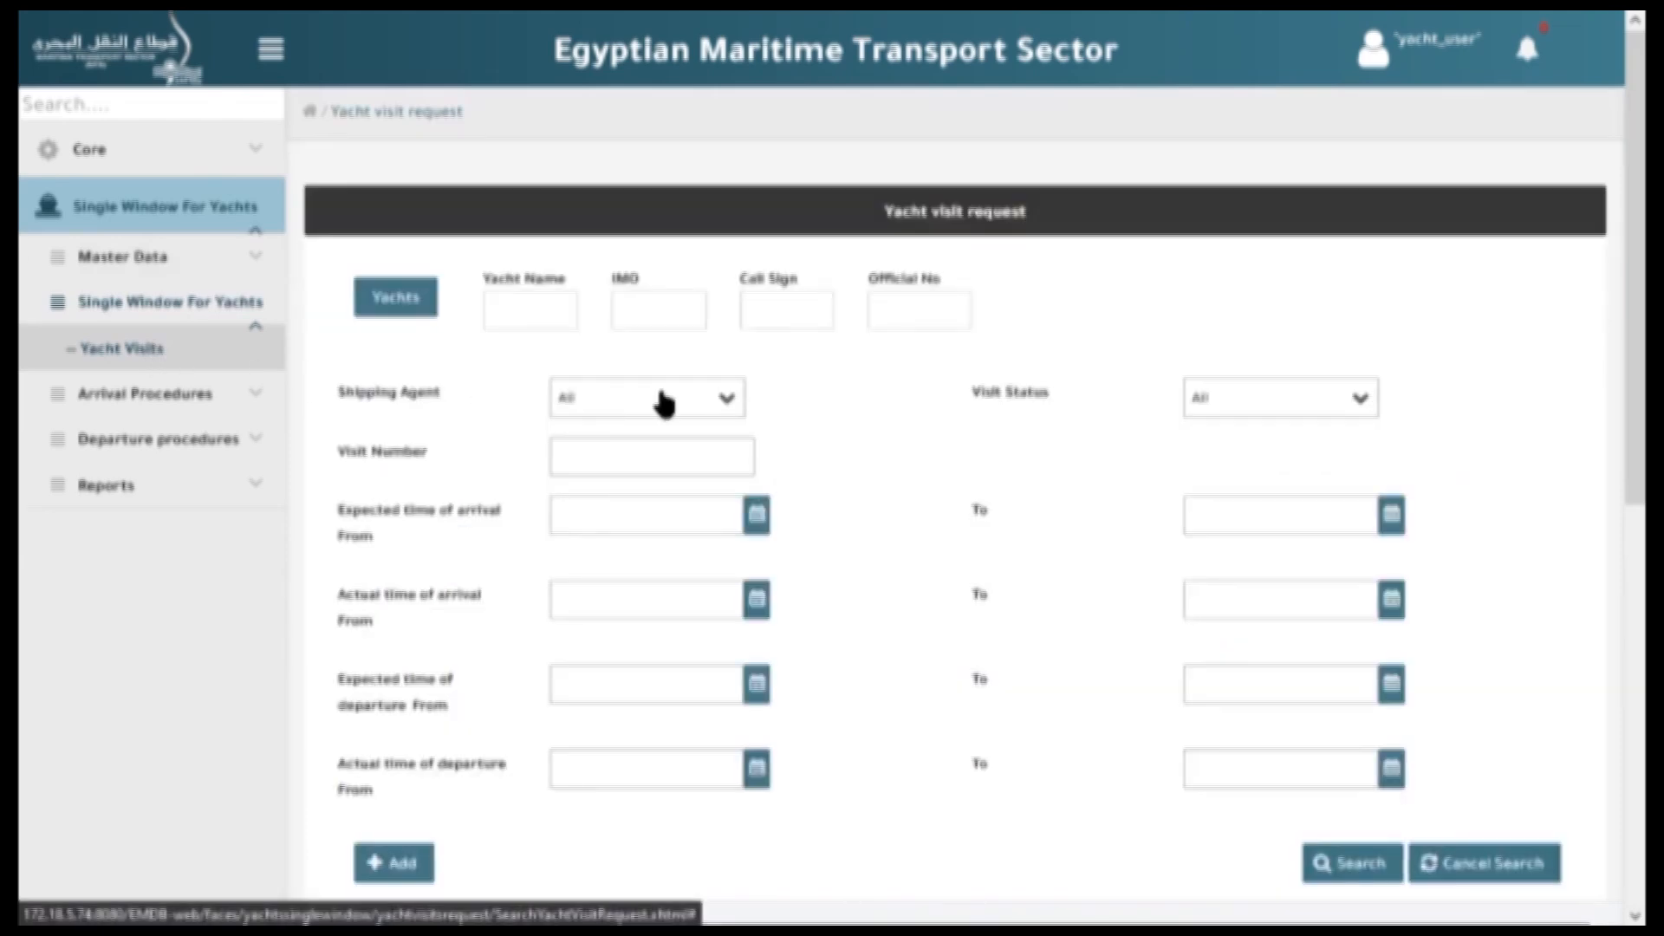
{"action": "scroll", "coordinate": [906, 390], "scroll_direction": "down", "scroll_amount": 8}
{"action": "scroll", "coordinate": [934, 186], "scroll_direction": "down", "scroll_amount": 1}
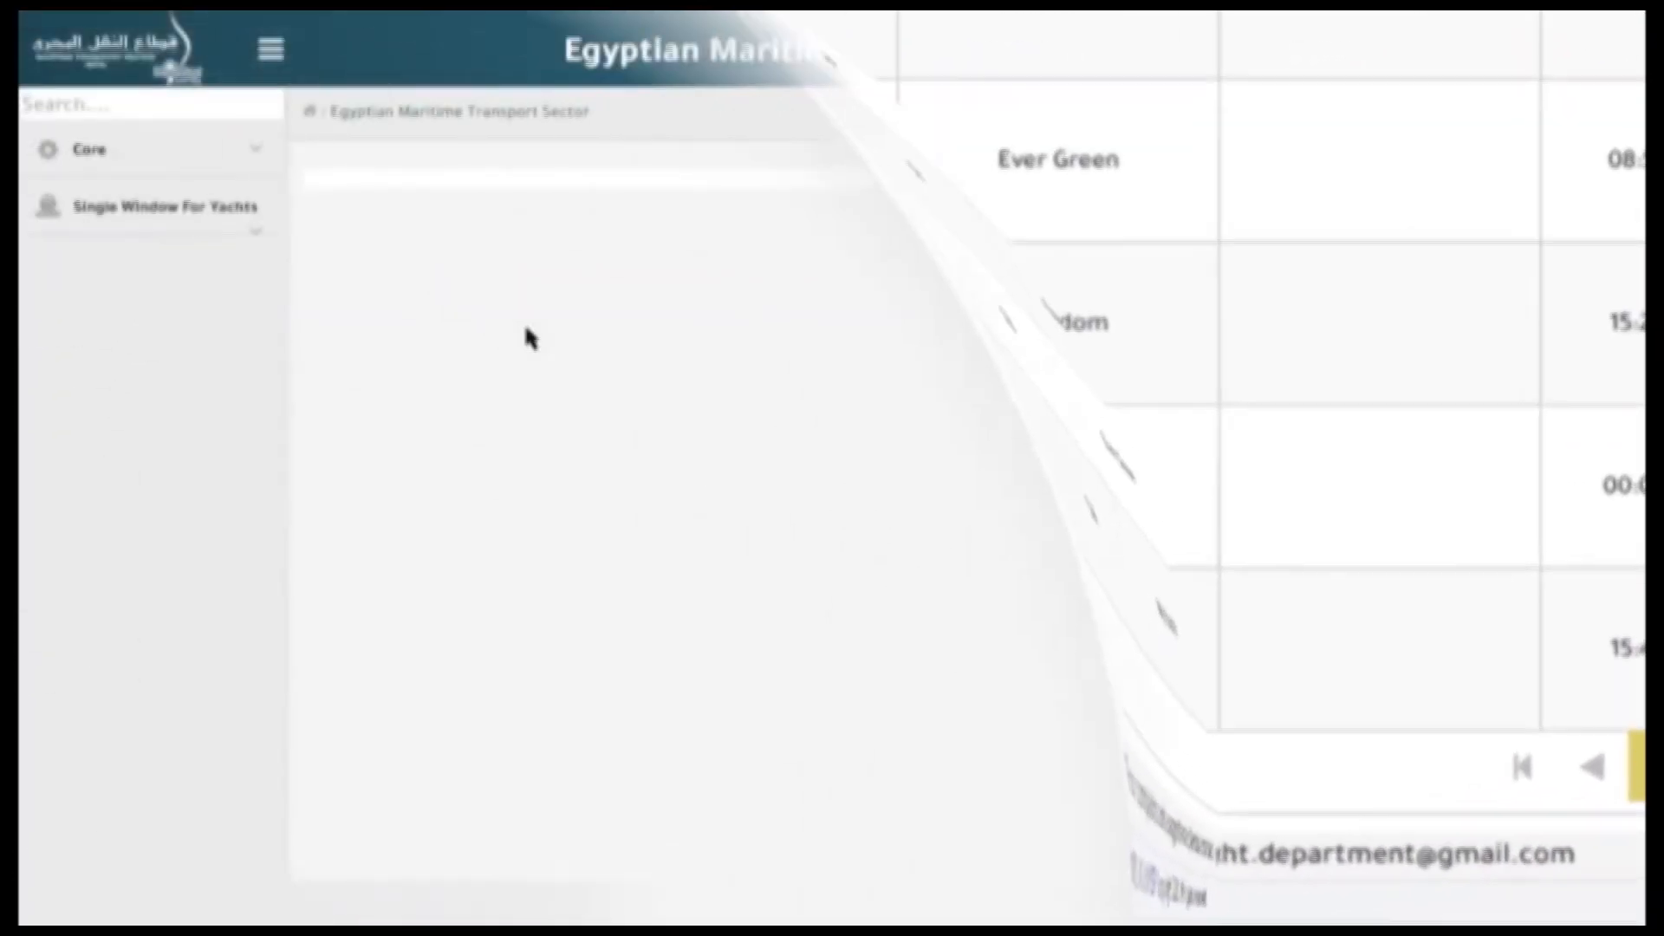
Open the visit permission invoice for My Yacht under the arrival procedures and generate the invoice.
{"action": "left_click", "coordinate": [245, 230]}
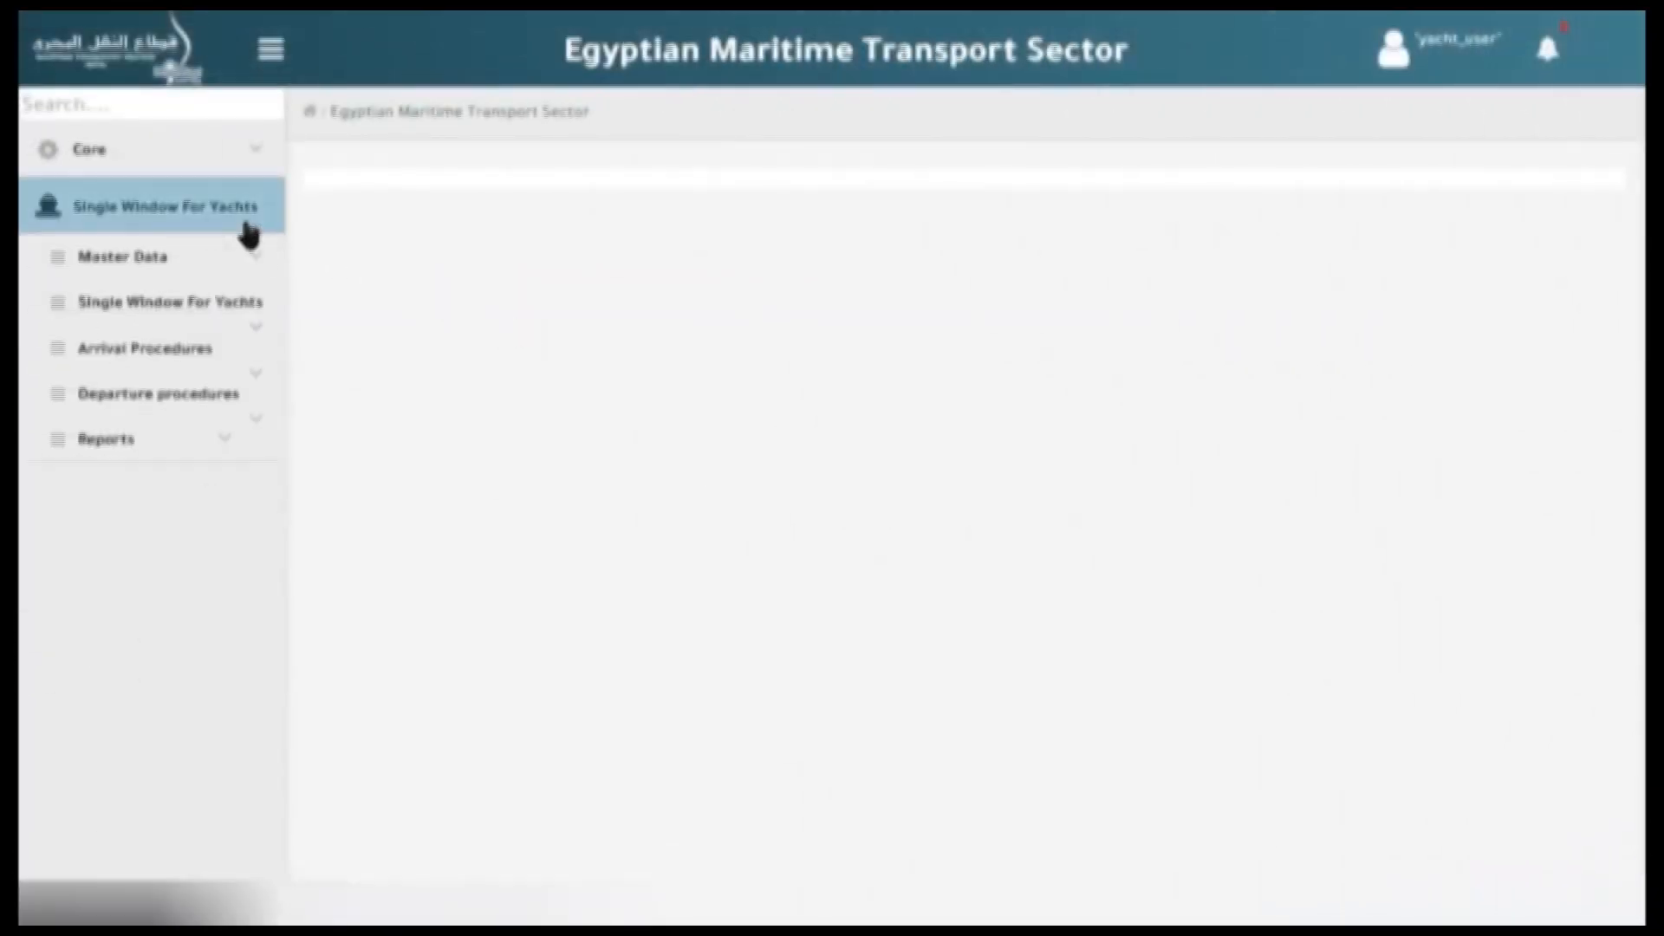
{"action": "left_click", "coordinate": [254, 362]}
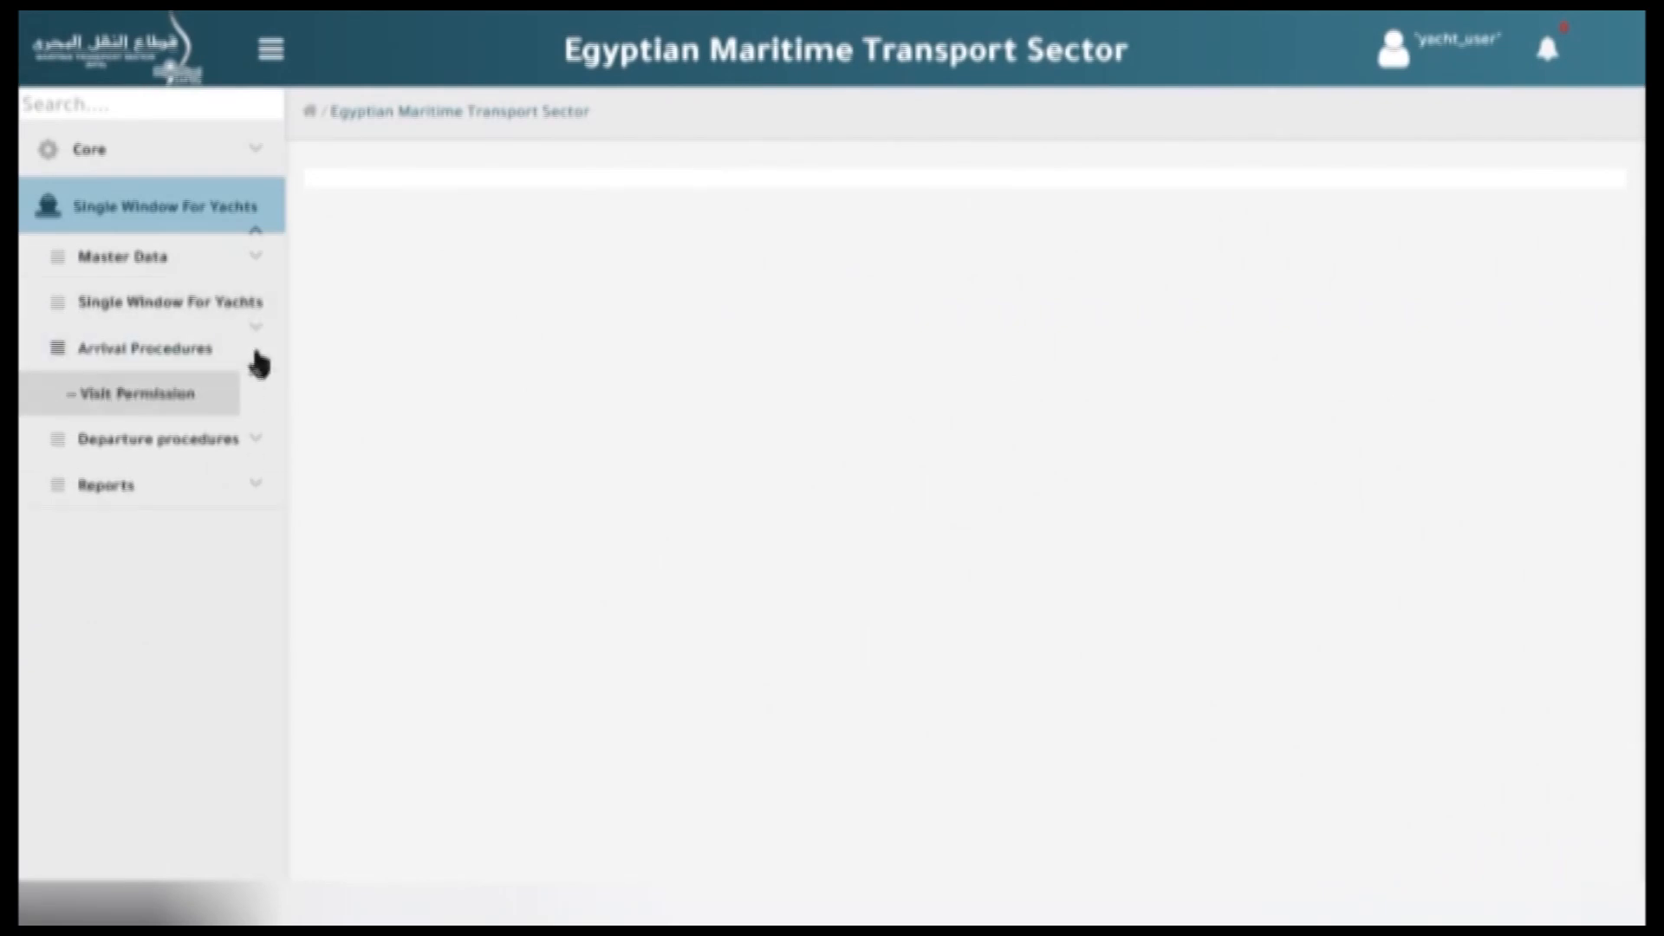
{"action": "left_click", "coordinate": [232, 403]}
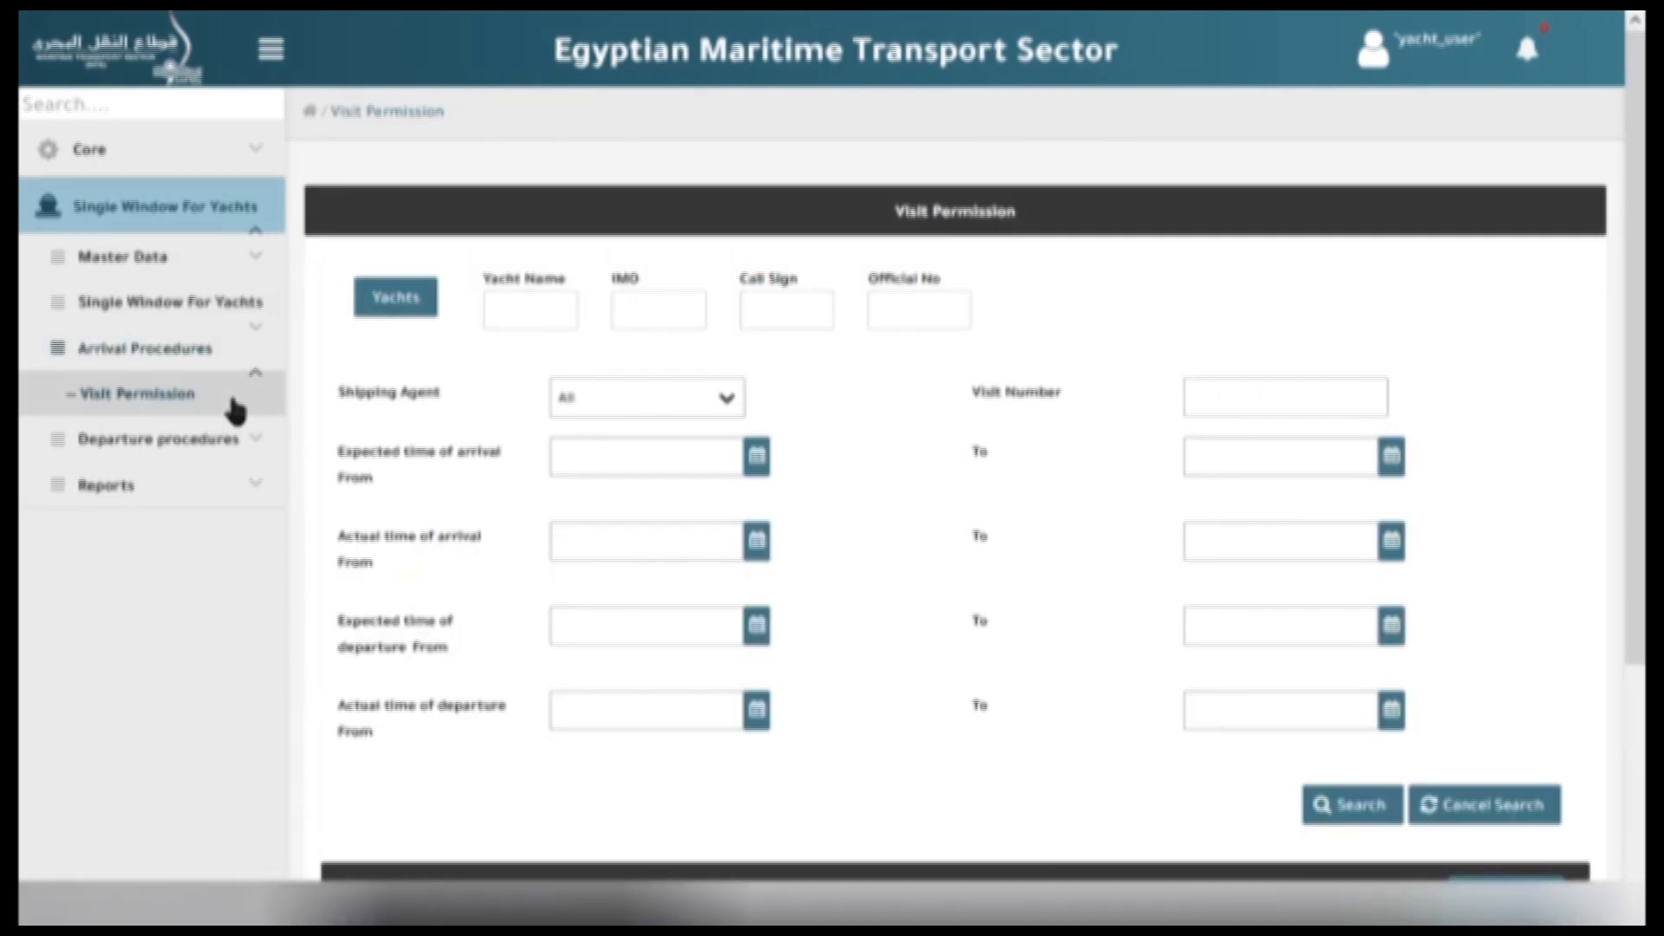
{"action": "scroll", "coordinate": [897, 507], "scroll_direction": "down", "scroll_amount": 4}
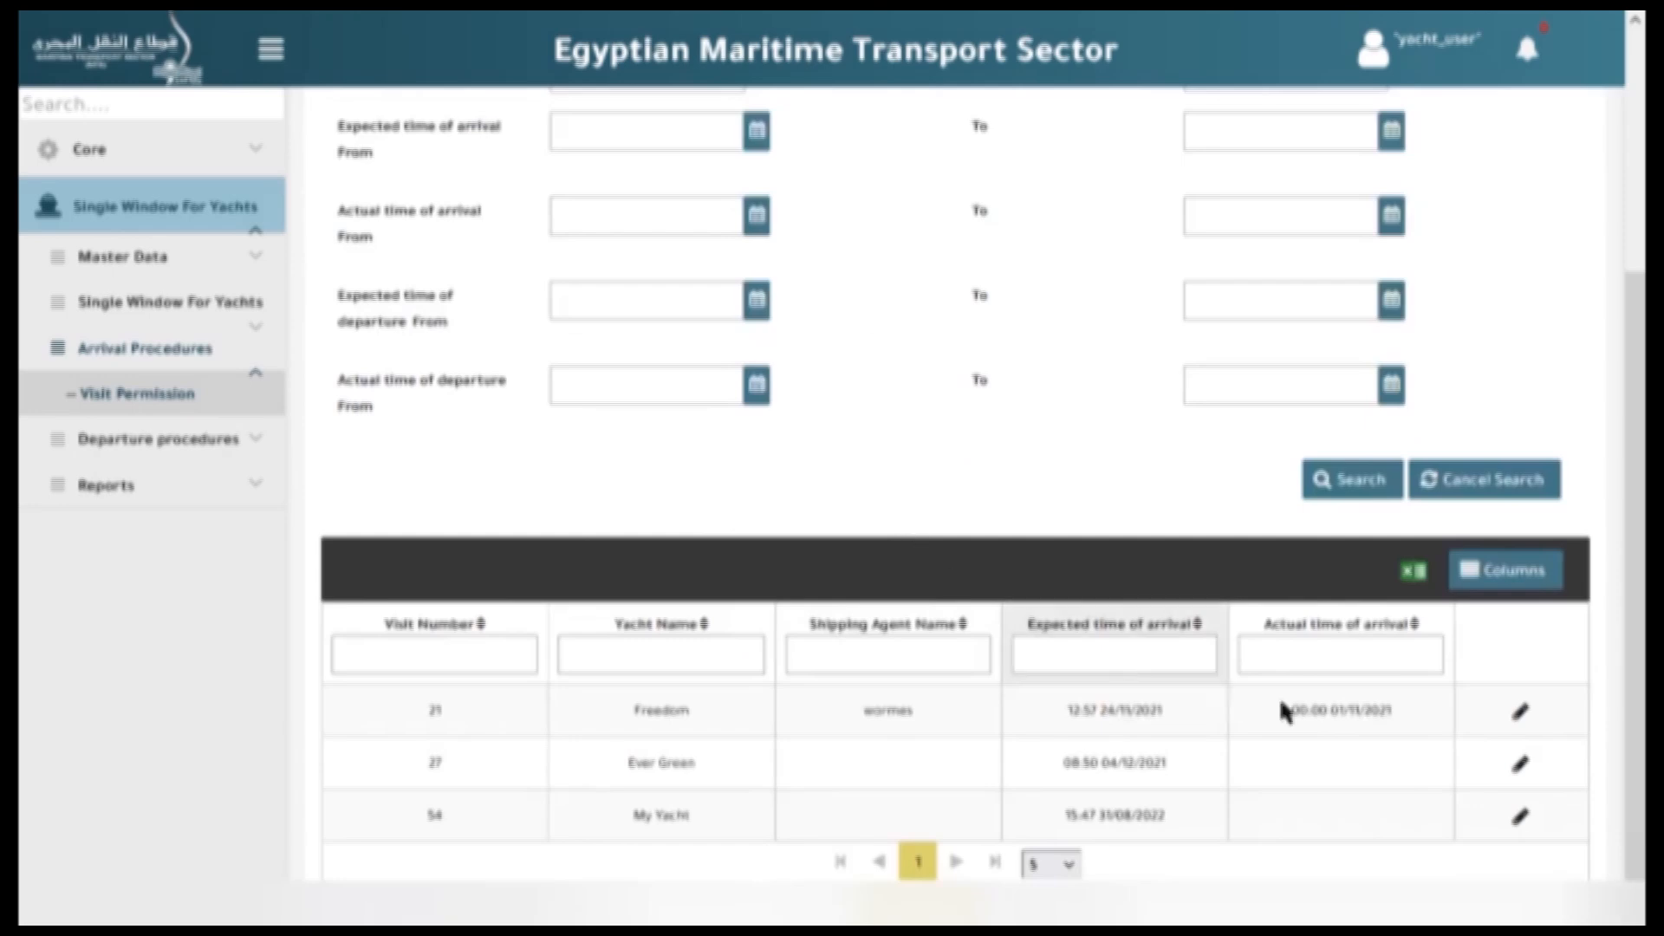
{"action": "left_click", "coordinate": [1518, 818]}
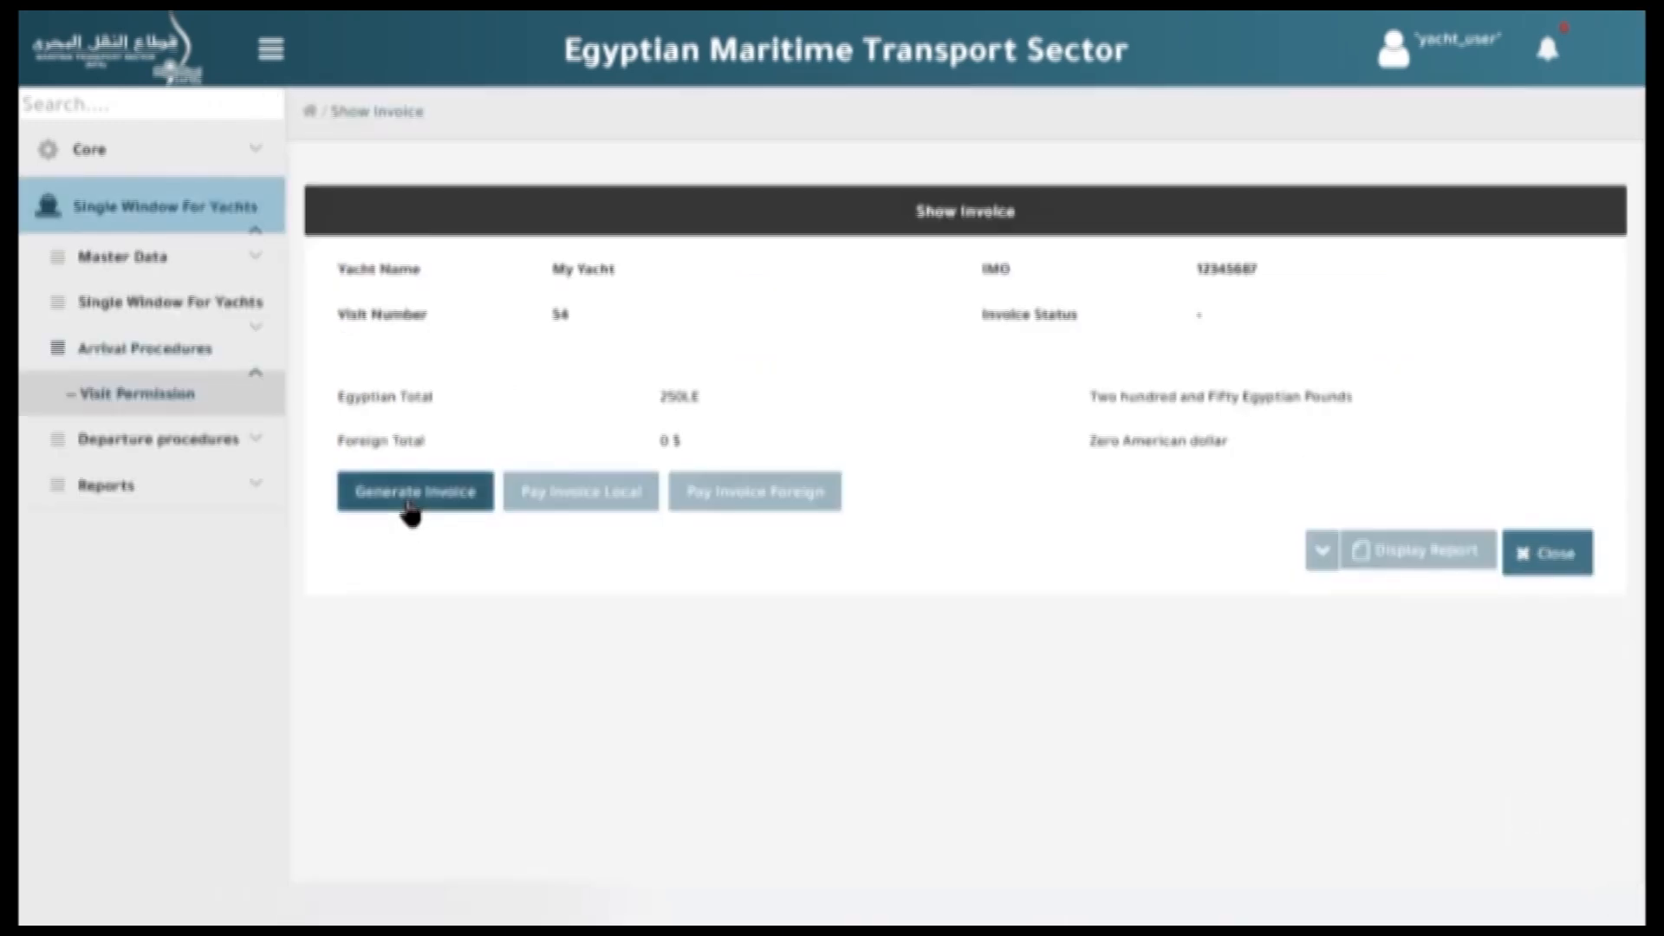
{"action": "left_click", "coordinate": [411, 511]}
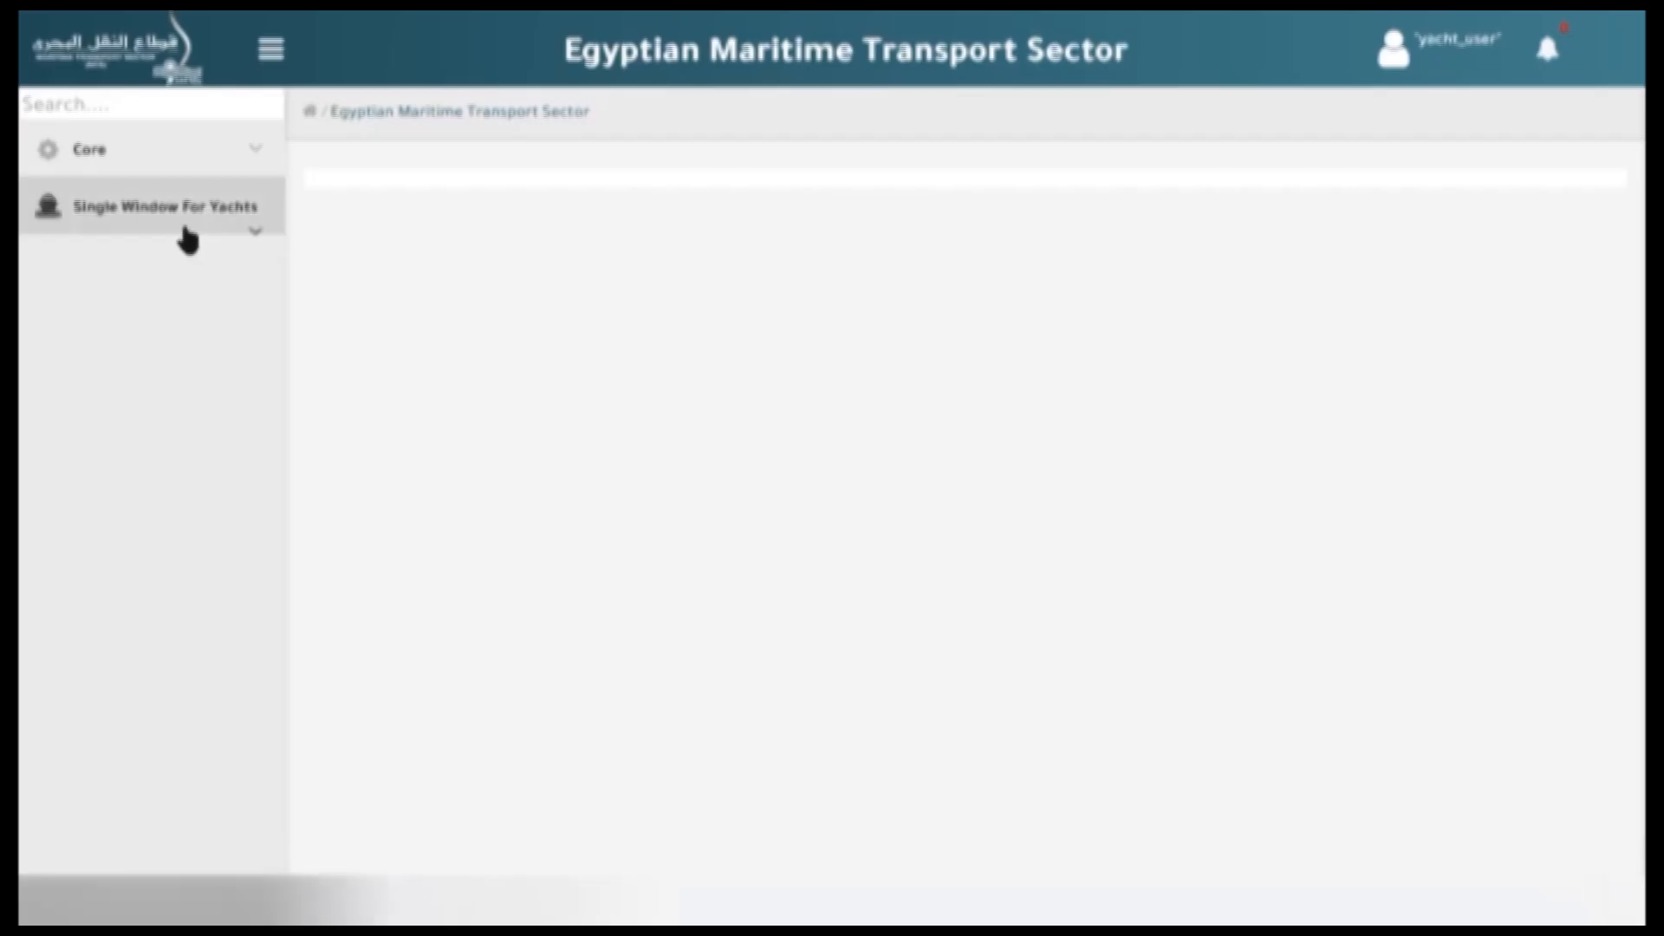
Open the departure invoice for My Yacht under the departure procedures and display its report.
{"action": "left_click", "coordinate": [182, 235]}
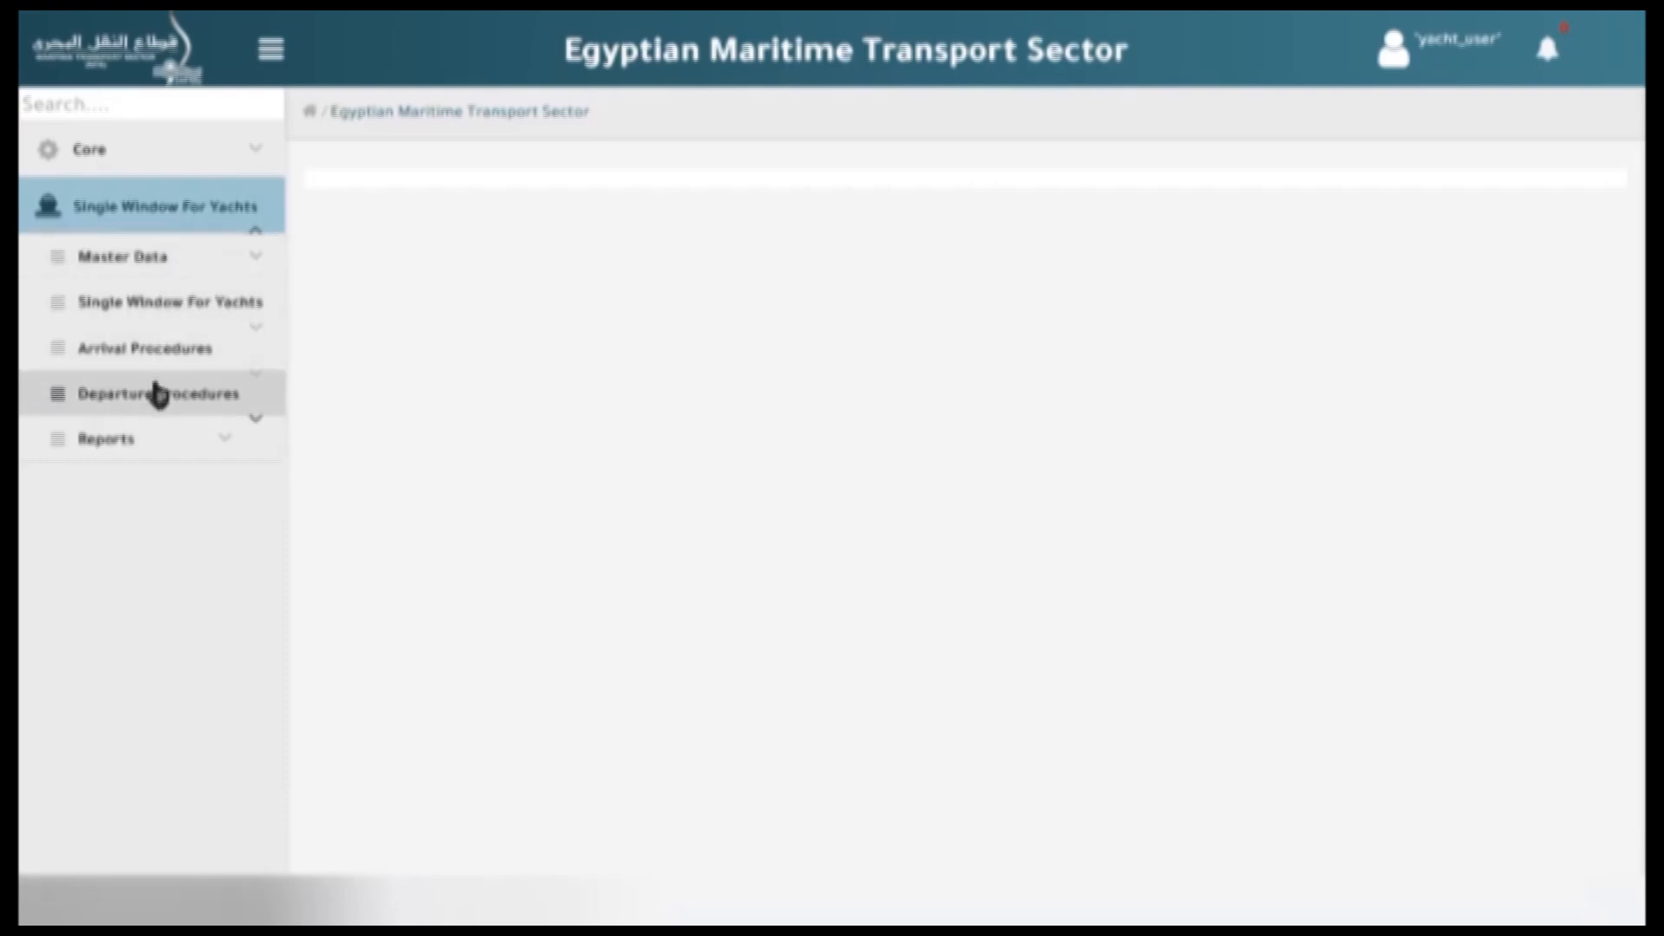
{"action": "left_click", "coordinate": [156, 391]}
{"action": "left_click", "coordinate": [156, 442]}
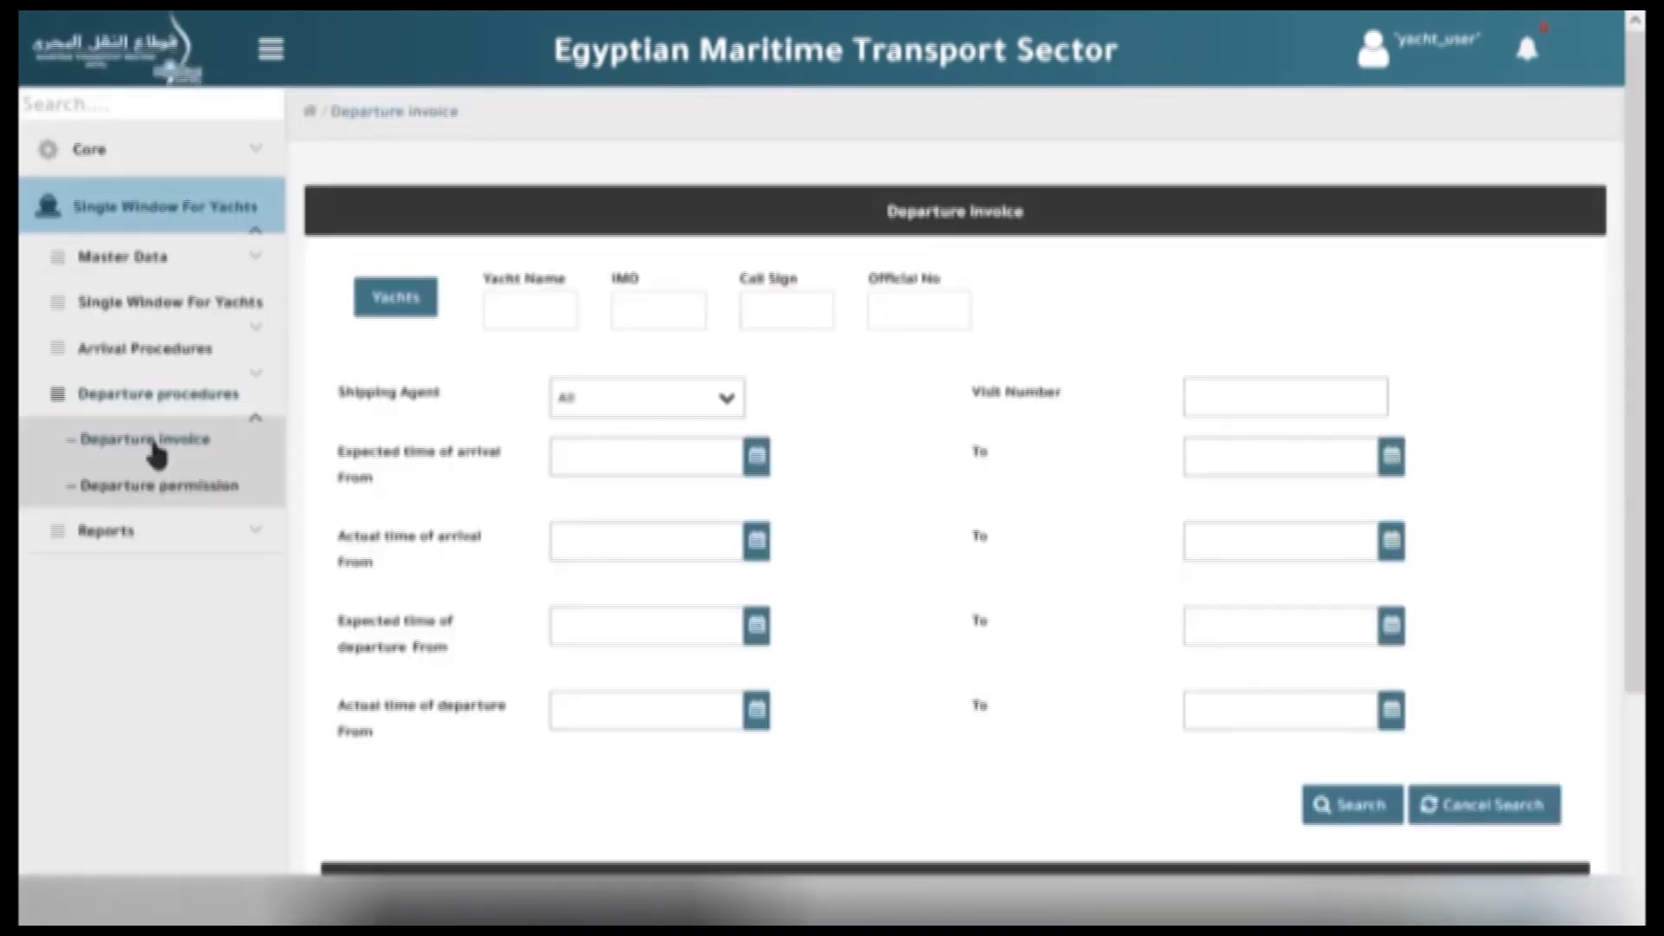
{"action": "scroll", "coordinate": [922, 541], "scroll_direction": "down", "scroll_amount": 3}
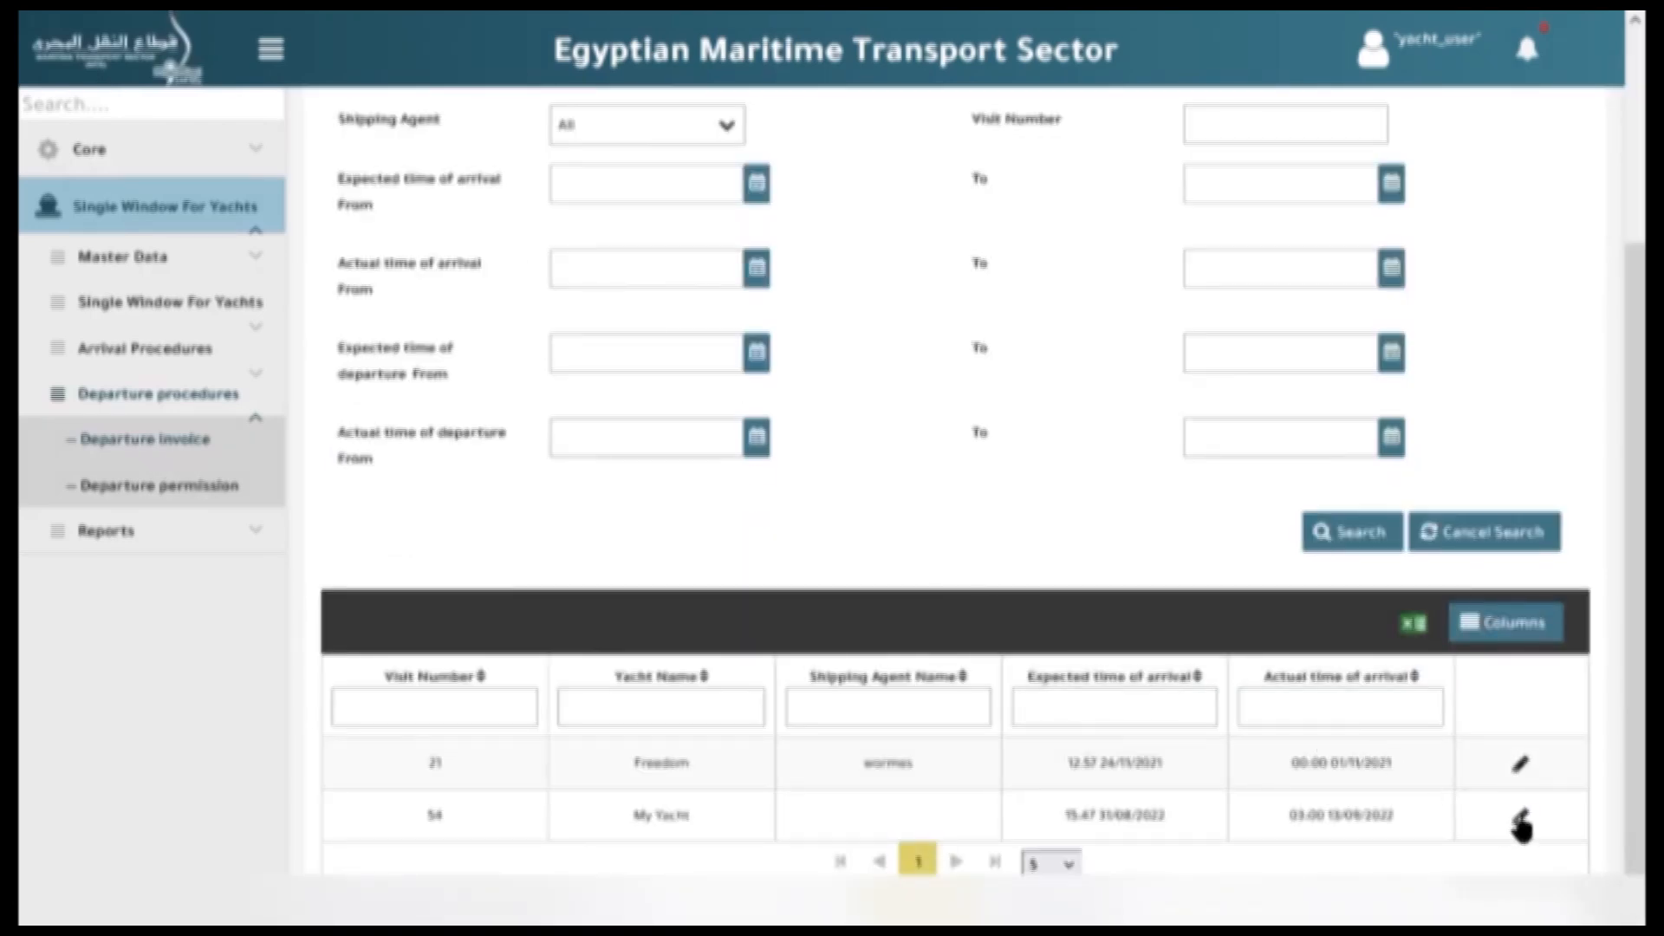
{"action": "left_click", "coordinate": [1522, 819]}
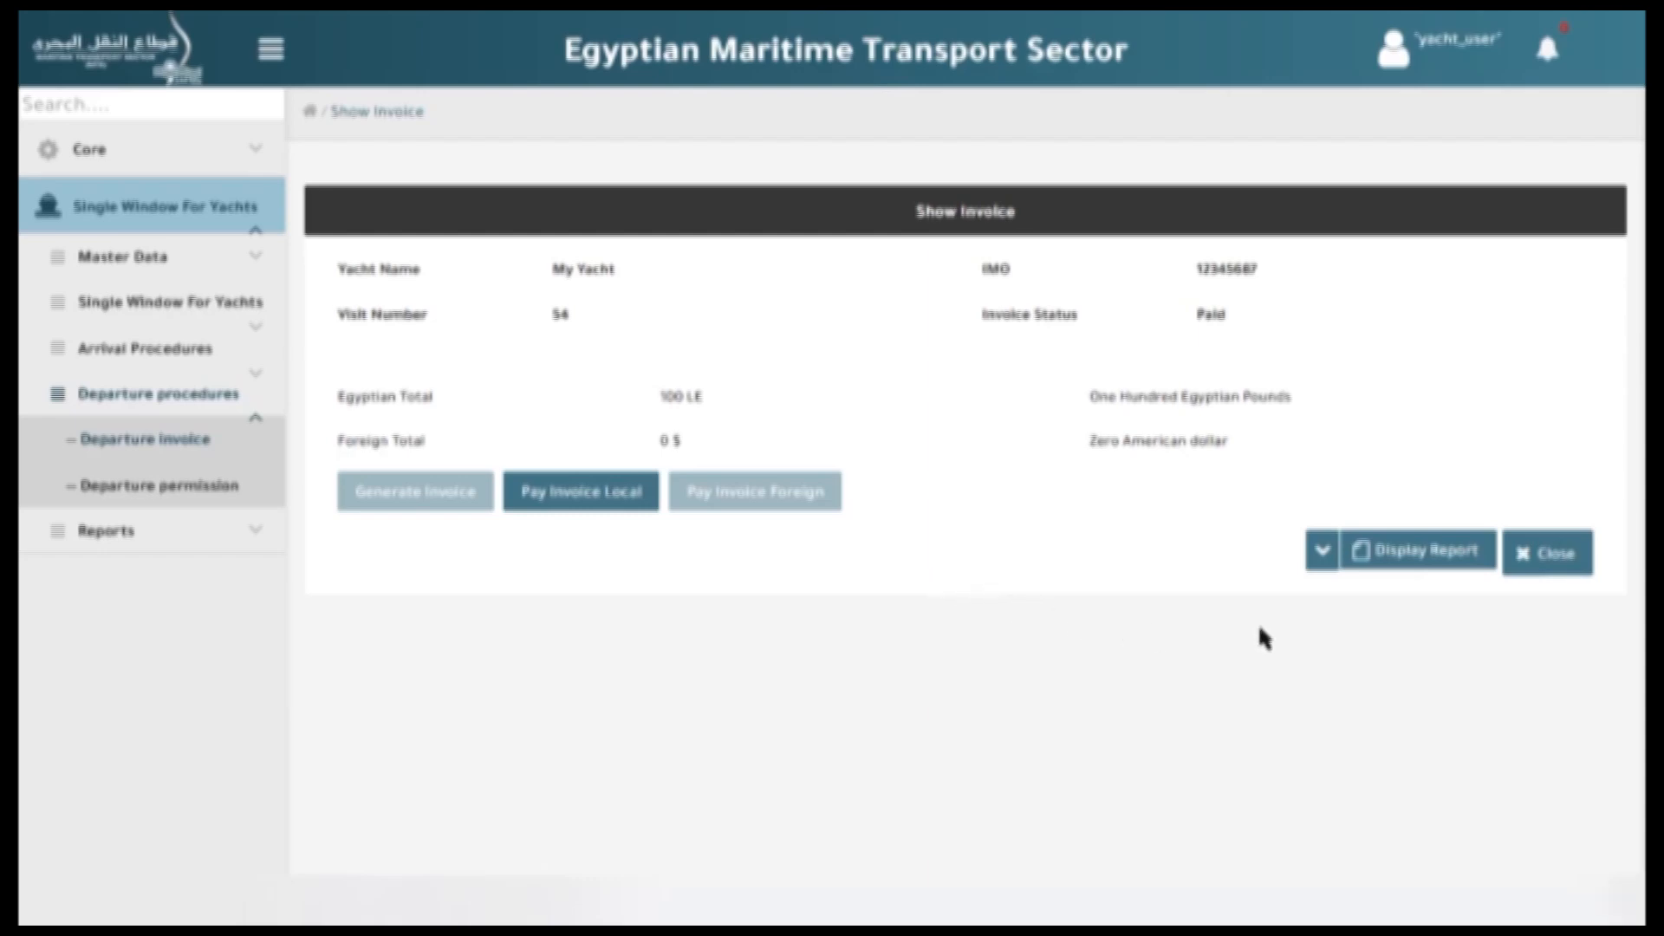
{"action": "left_click", "coordinate": [1425, 553]}
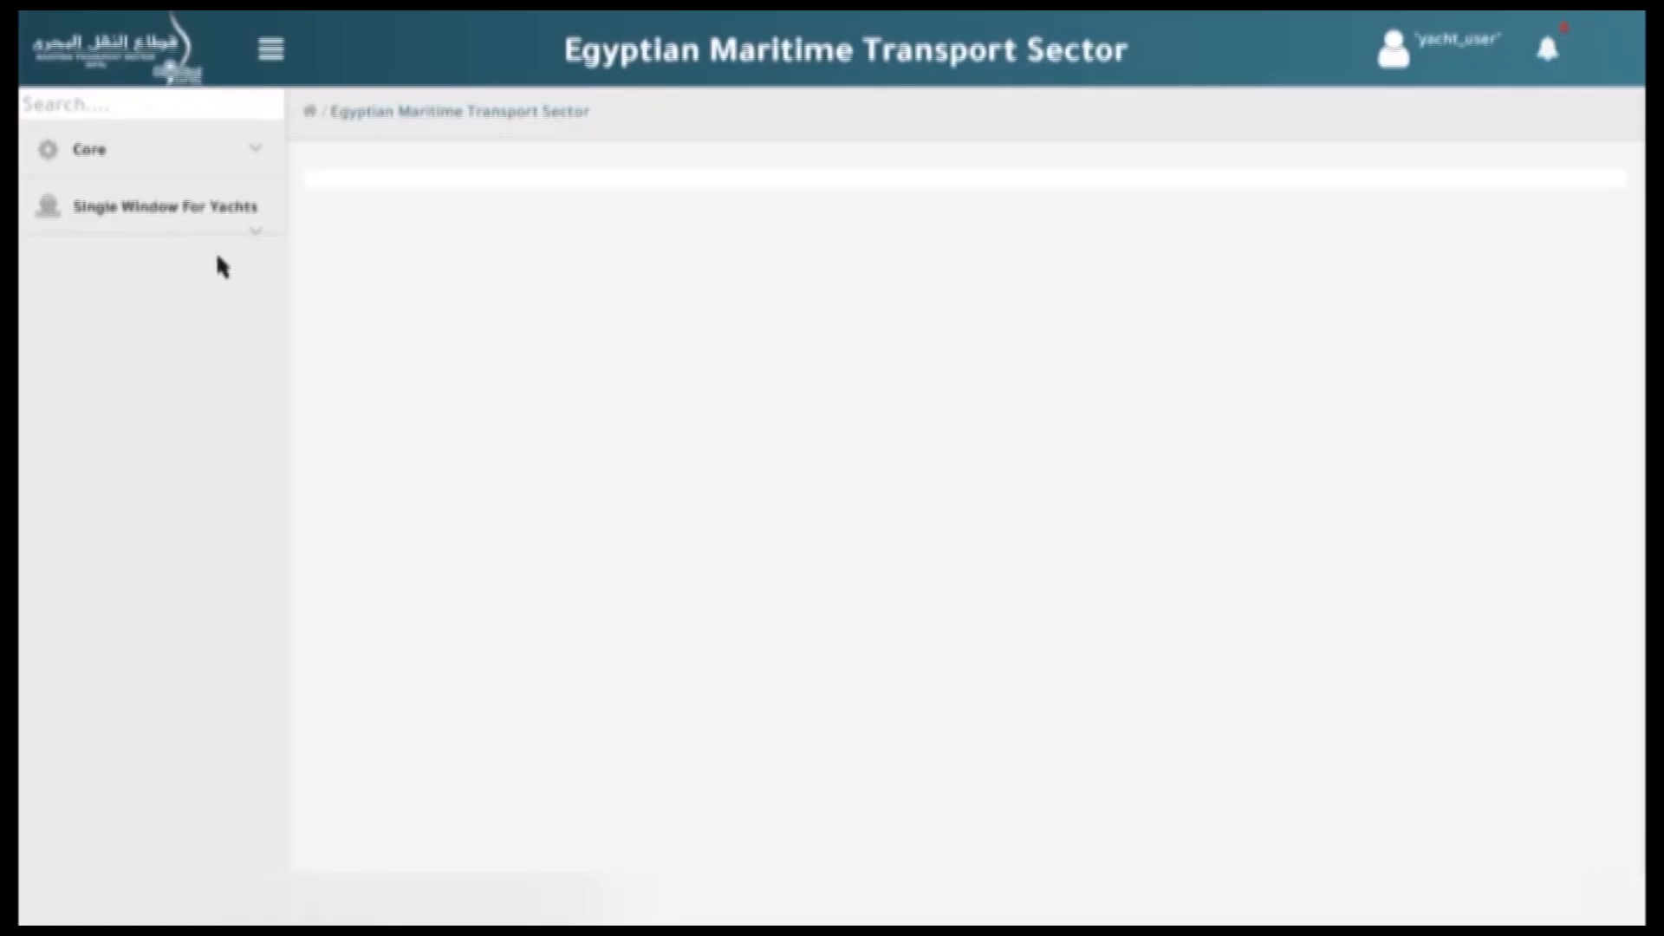
Add a departure permission for My Yacht with permission date 14/09/2022 12:28 and confirm the new row.
{"action": "left_click", "coordinate": [168, 212]}
{"action": "left_click", "coordinate": [138, 400]}
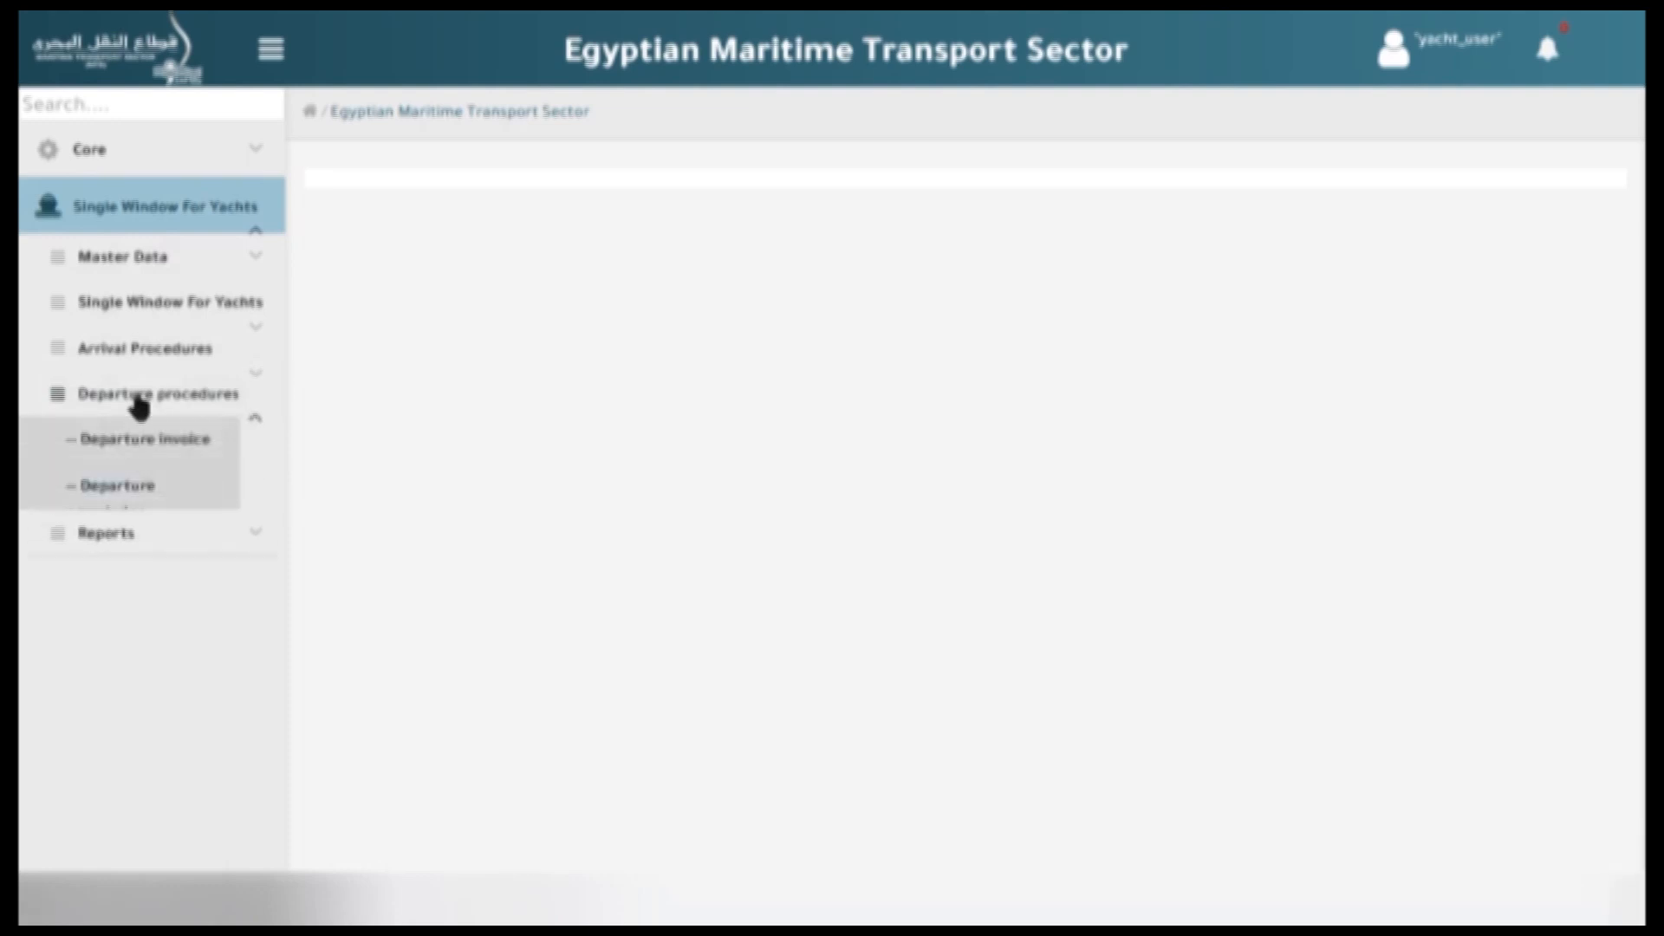
{"action": "left_click", "coordinate": [127, 487]}
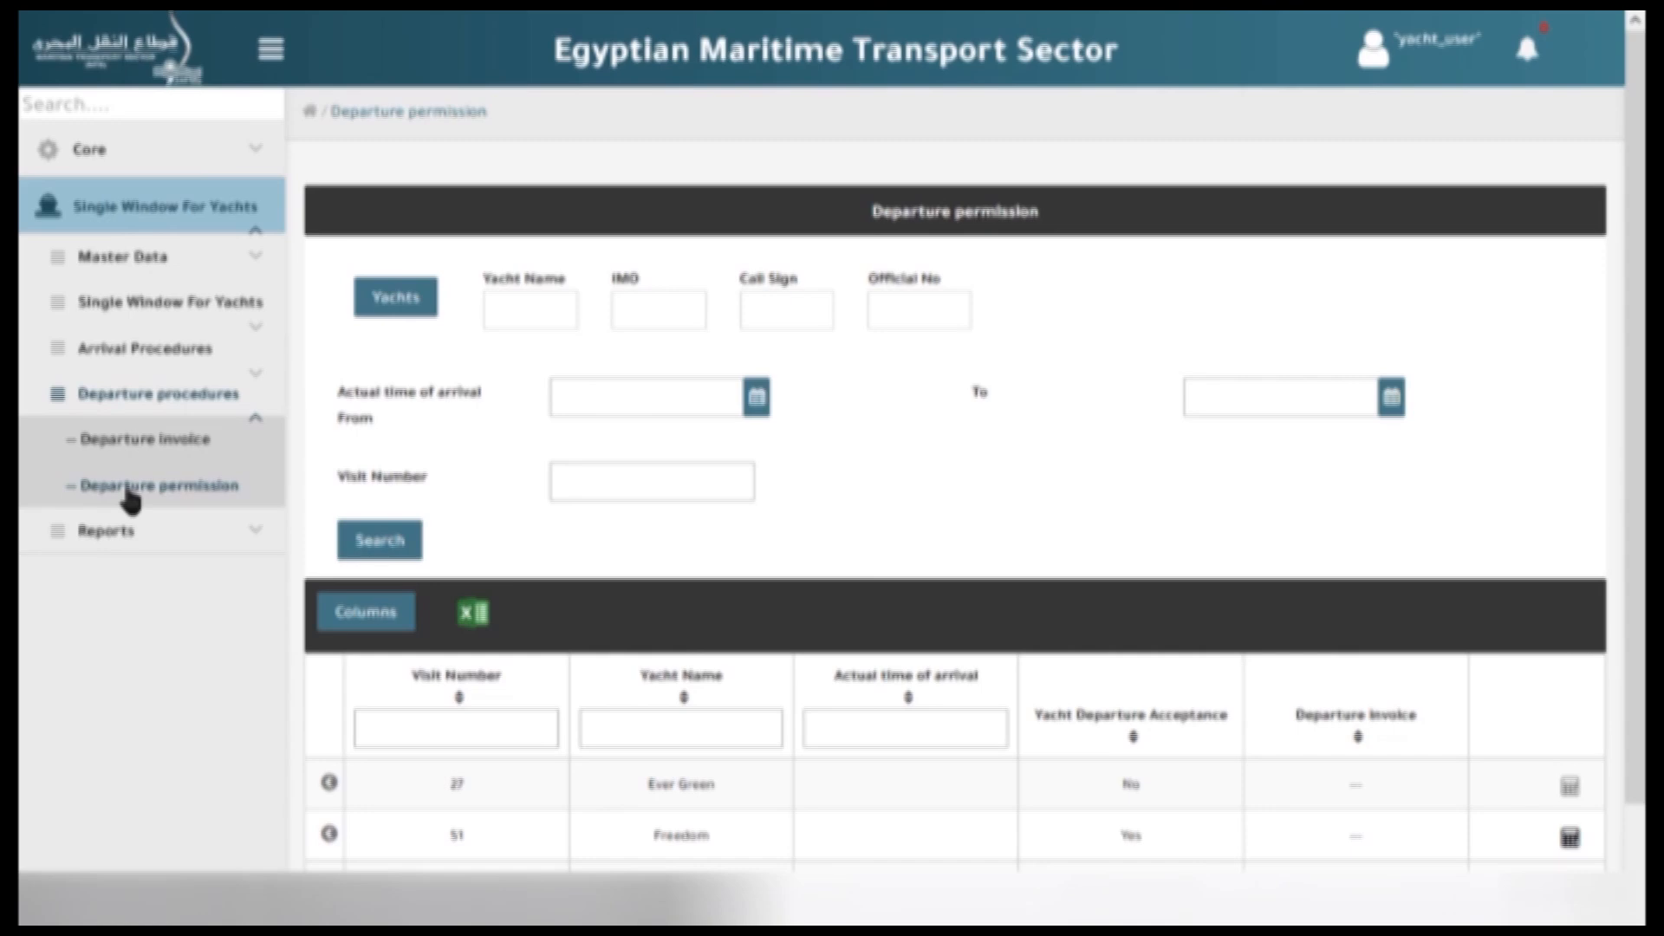
{"action": "scroll", "coordinate": [932, 438], "scroll_direction": "down", "scroll_amount": 2}
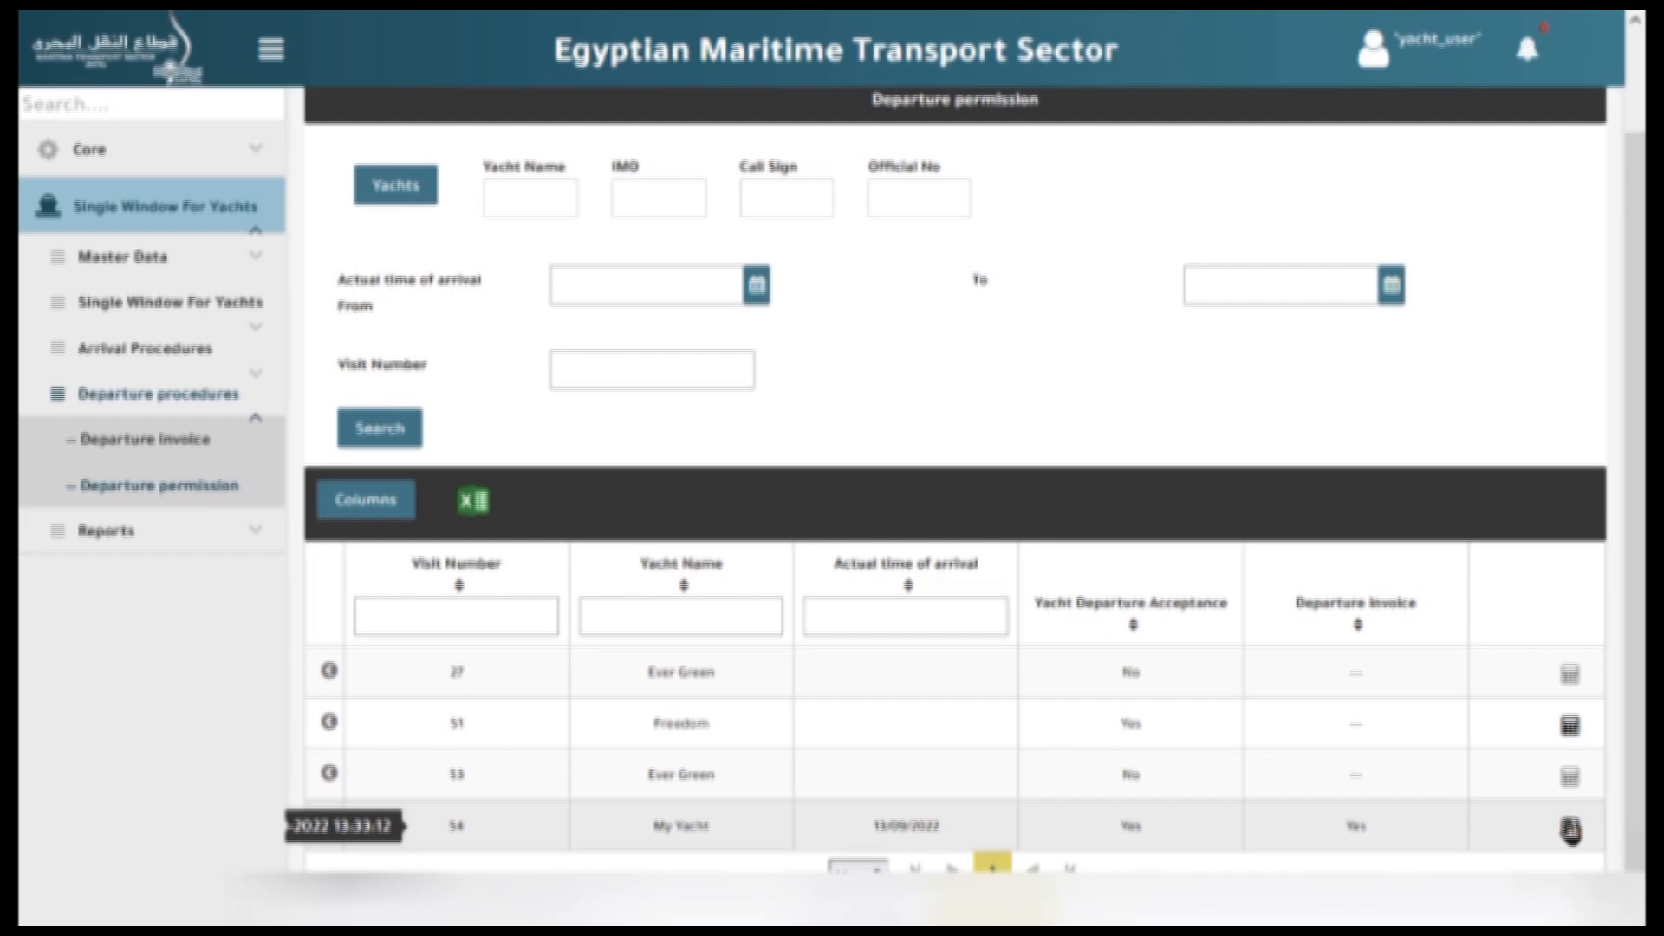
{"action": "left_click", "coordinate": [1570, 830]}
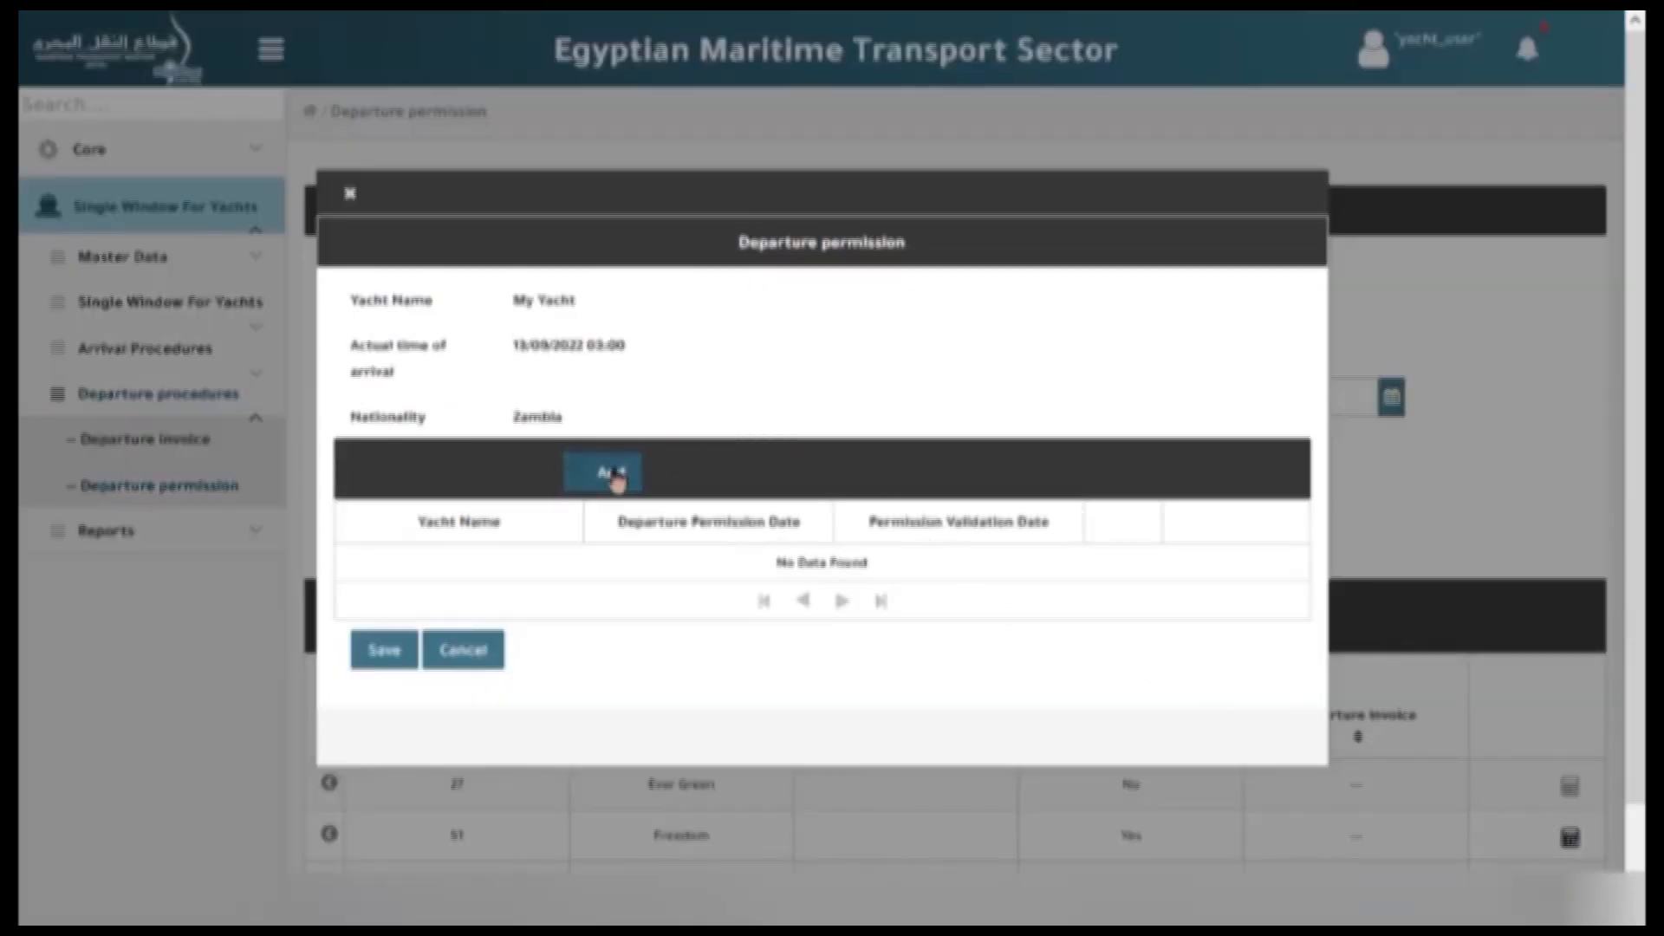
{"action": "left_click", "coordinate": [610, 474]}
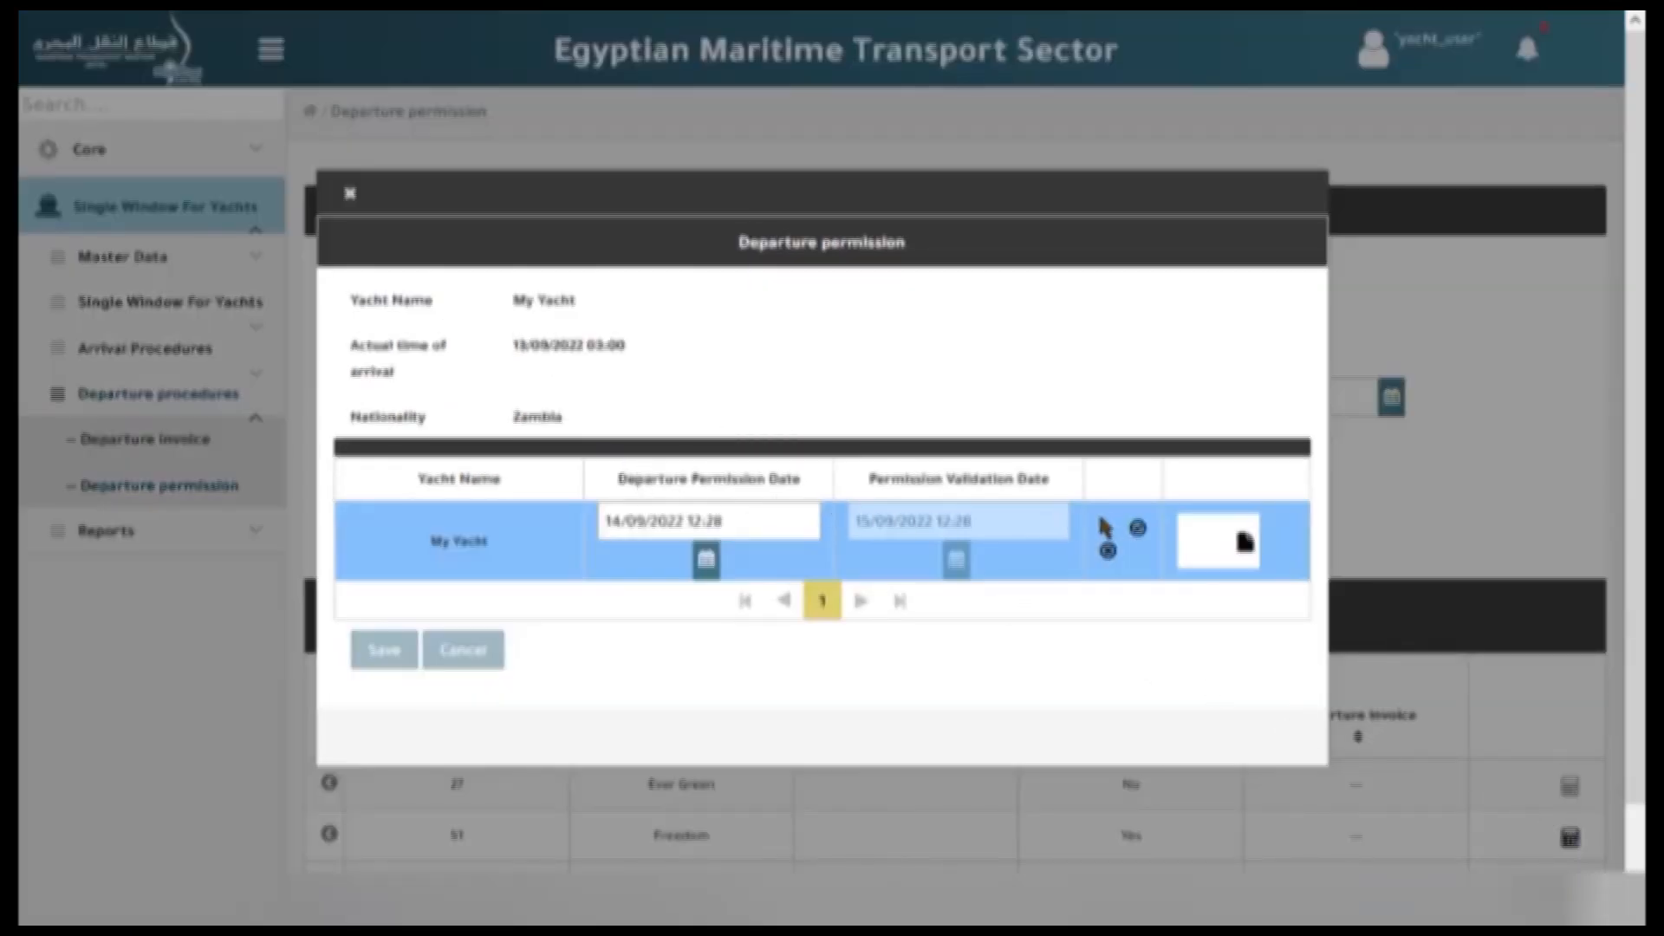
{"action": "left_click", "coordinate": [1138, 529]}
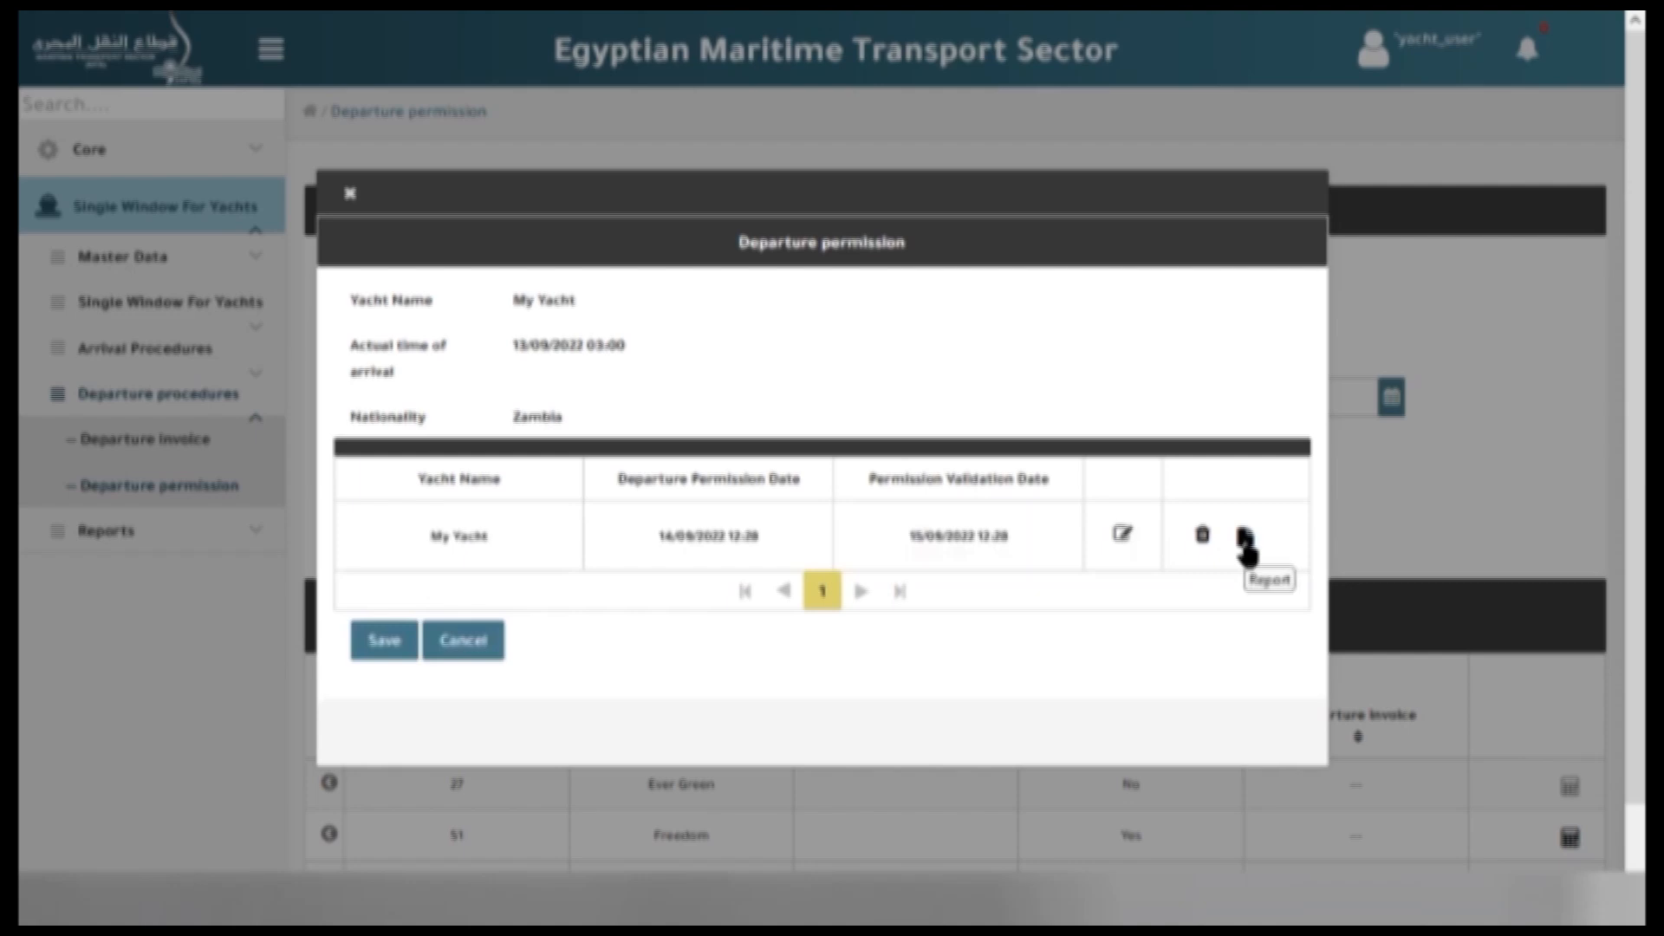
Display the report of My Yacht's departure permission and review its yacht details, permission dates and legal notice.
{"action": "left_click", "coordinate": [1243, 544]}
{"action": "scroll", "coordinate": [836, 509], "scroll_direction": "down", "scroll_amount": 5}
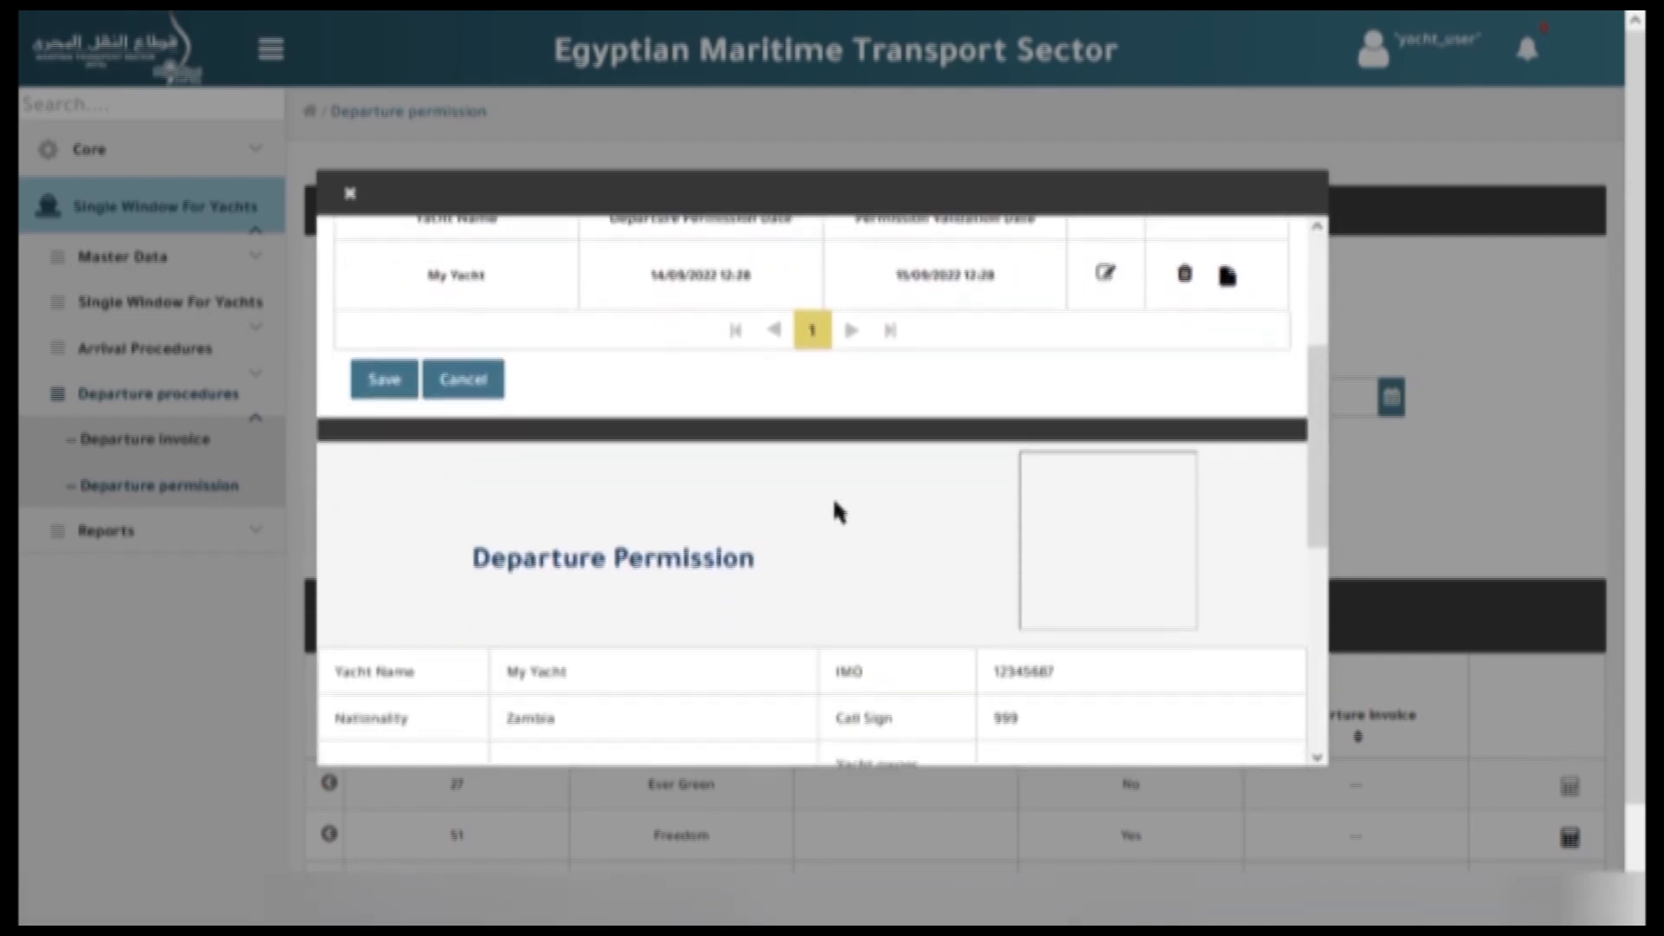
{"action": "scroll", "coordinate": [832, 500], "scroll_direction": "down", "scroll_amount": 3}
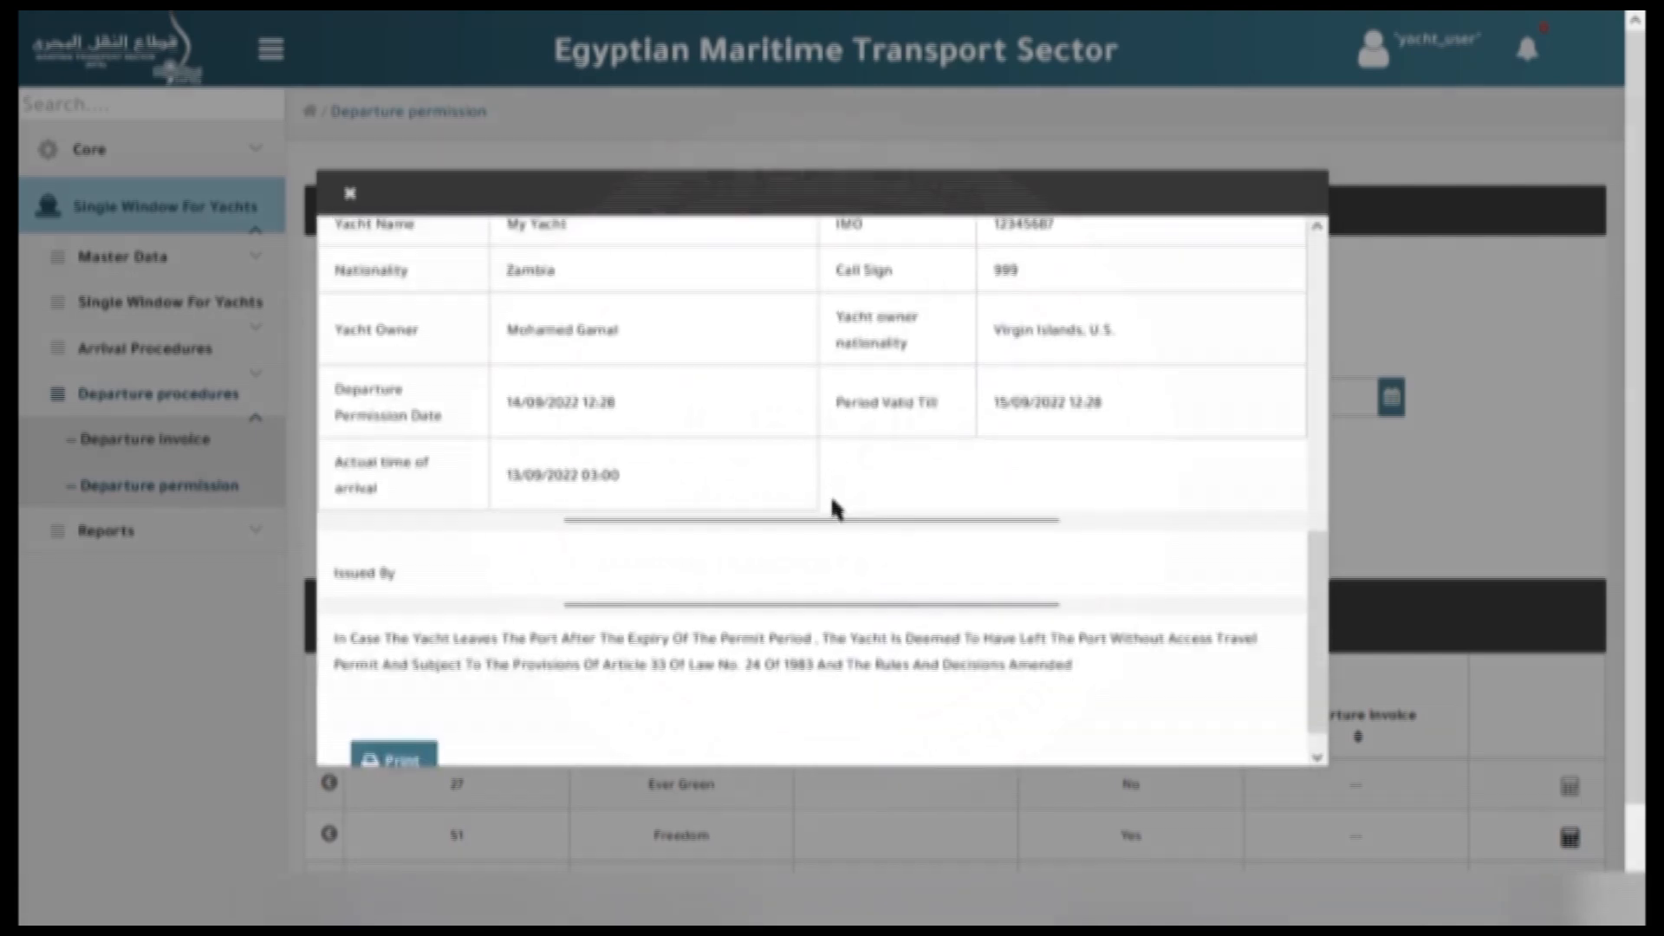